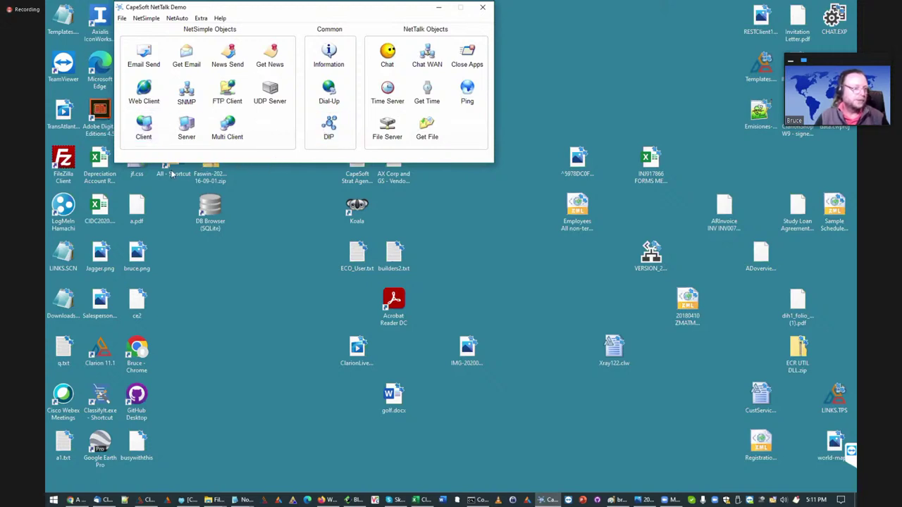
{"action": "left_click", "coordinate": [143, 126]}
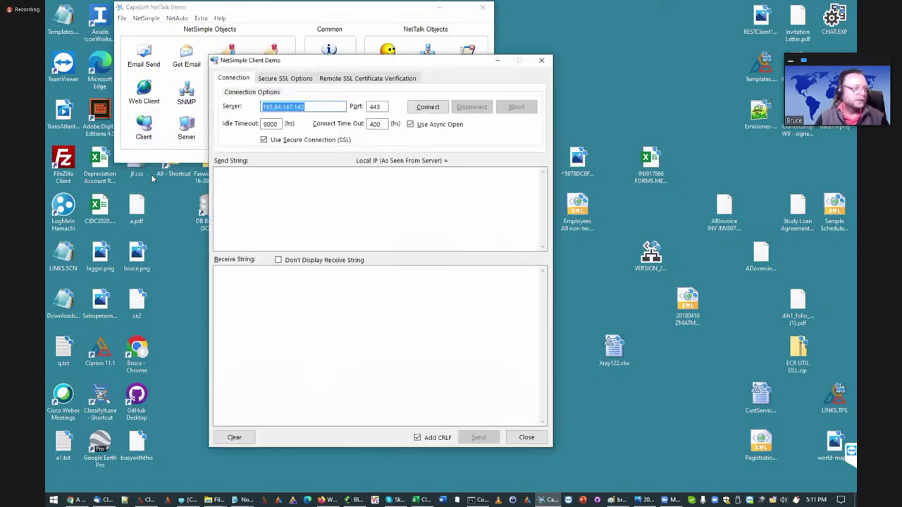
{"action": "left_click_drag", "start_coordinate": [312, 106], "coordinate": [252, 111]}
{"action": "type", "text": "127.0.0."}
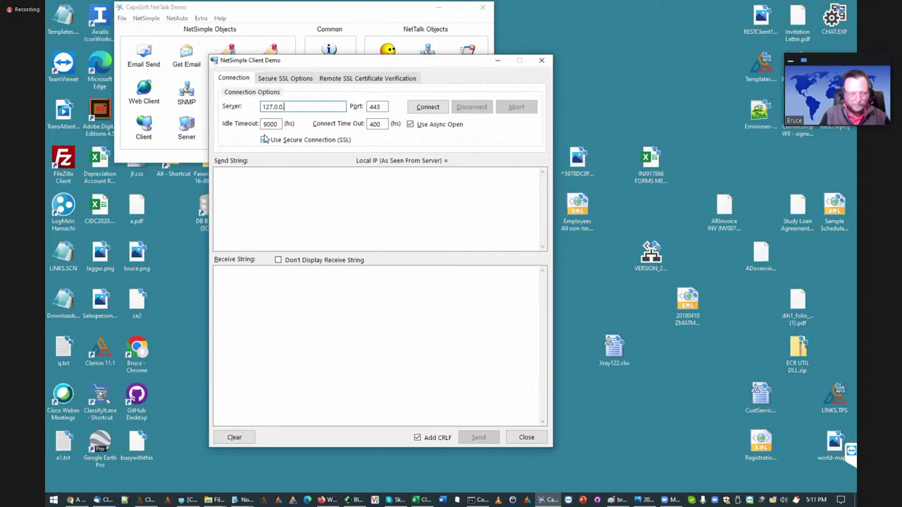
{"action": "type", "text": "1"}
{"action": "key", "text": "Tab"}
{"action": "left_click", "coordinate": [265, 139]}
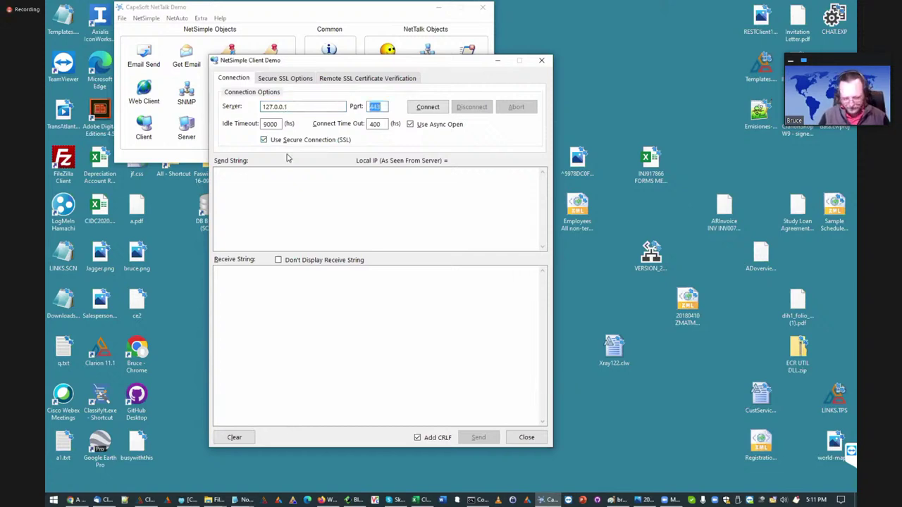
{"action": "type", "text": "500"}
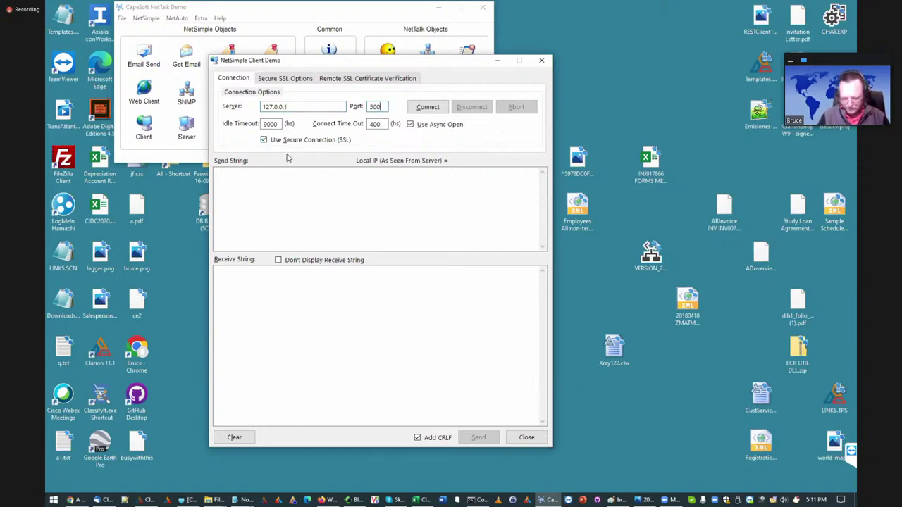
{"action": "type", "text": "00"}
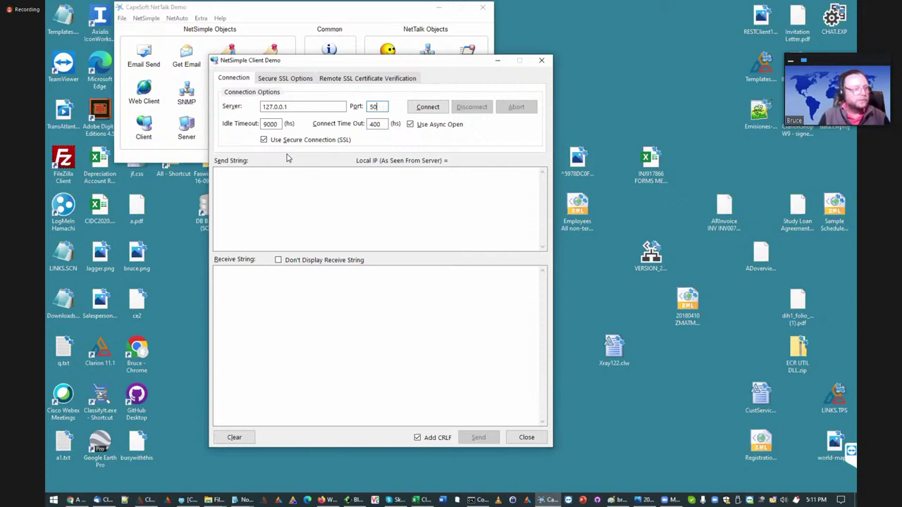
{"action": "type", "text": "0"}
{"action": "key", "text": "Tab"}
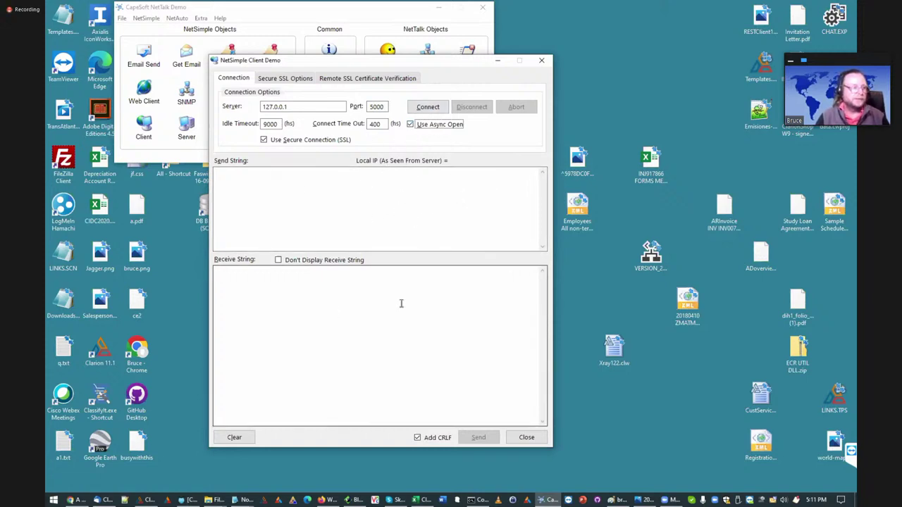
{"action": "left_click", "coordinate": [541, 59]}
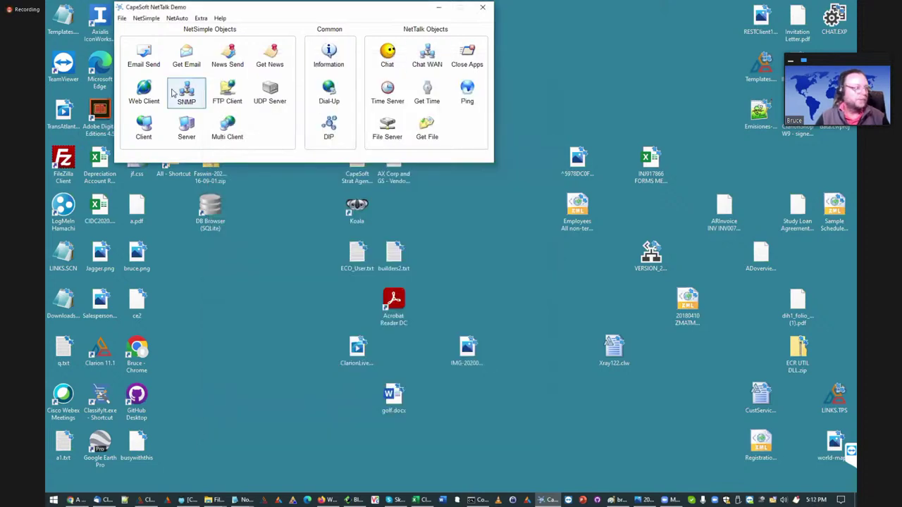
{"action": "left_click", "coordinate": [156, 97]}
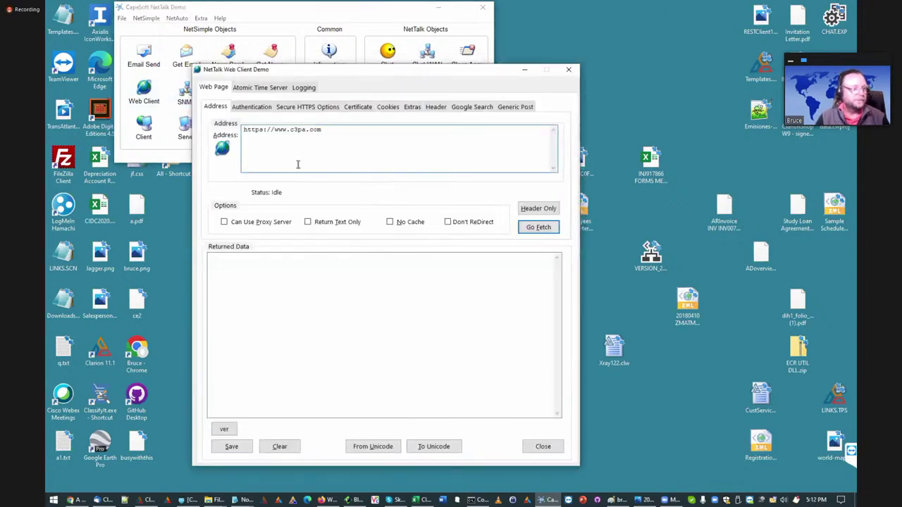
{"action": "left_click_drag", "start_coordinate": [274, 132], "coordinate": [448, 132]}
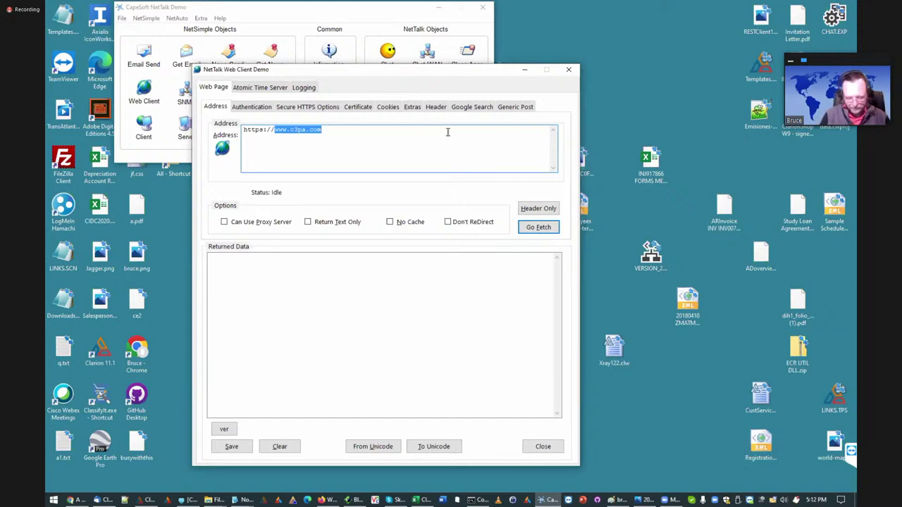
{"action": "type", "text": "localhost:5000"}
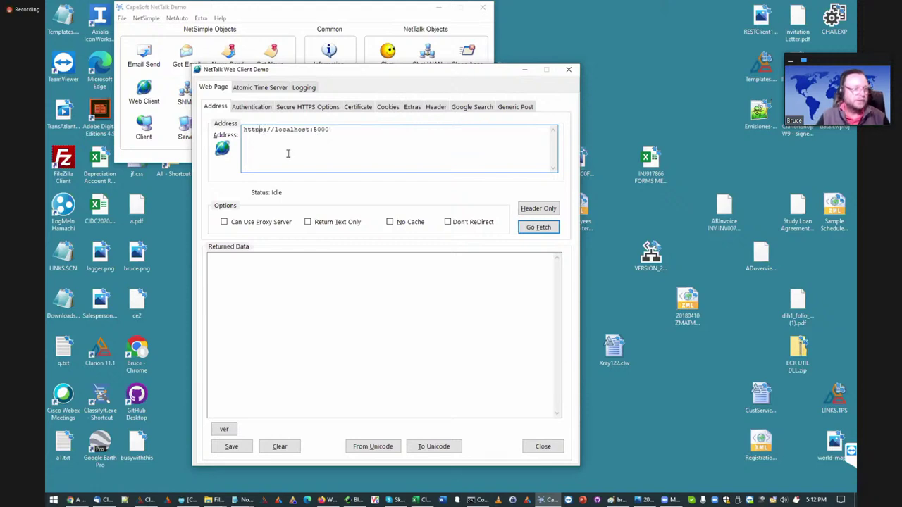
{"action": "key", "text": "BackSpace"}
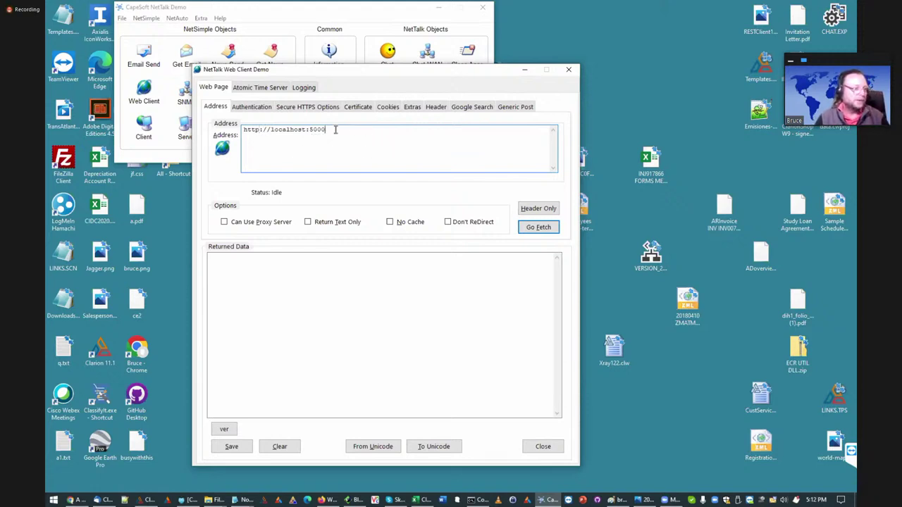
{"action": "double_click", "coordinate": [335, 130]}
{"action": "key", "text": "ctrl+c"}
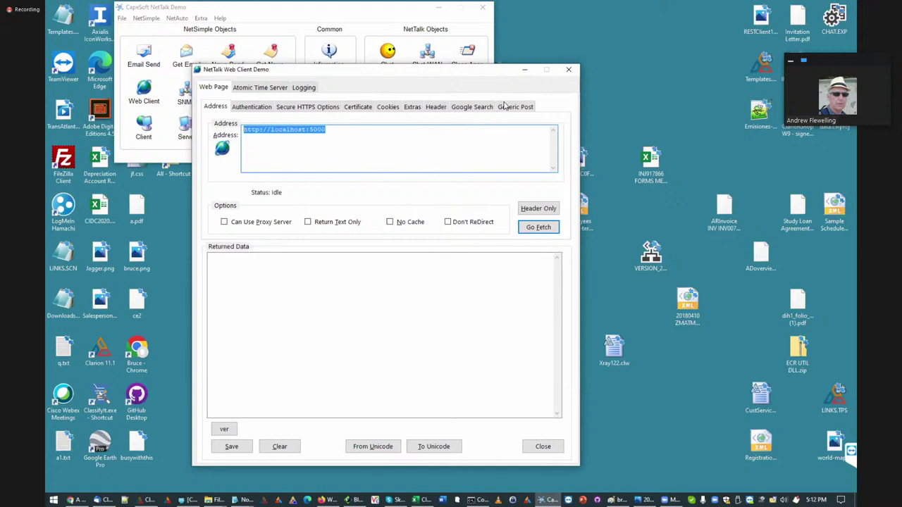
{"action": "left_click", "coordinate": [515, 107]}
{"action": "key", "text": "ctrl+a"}
{"action": "key", "text": "ctrl+v"}
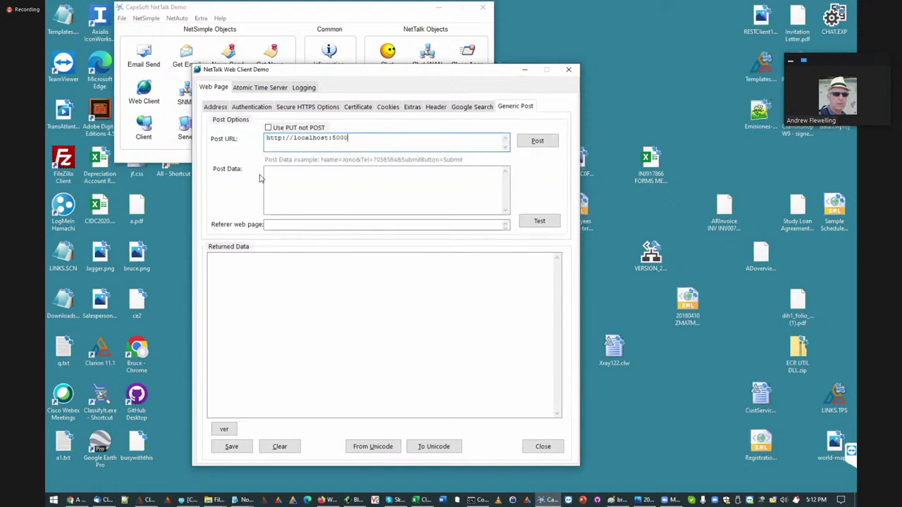
{"action": "left_click", "coordinate": [295, 186]}
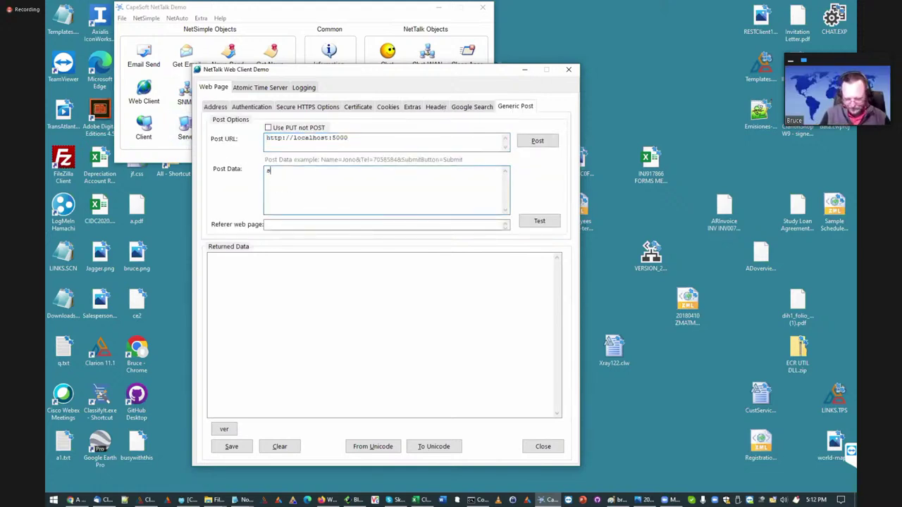
{"action": "type", "text": "some data goes "}
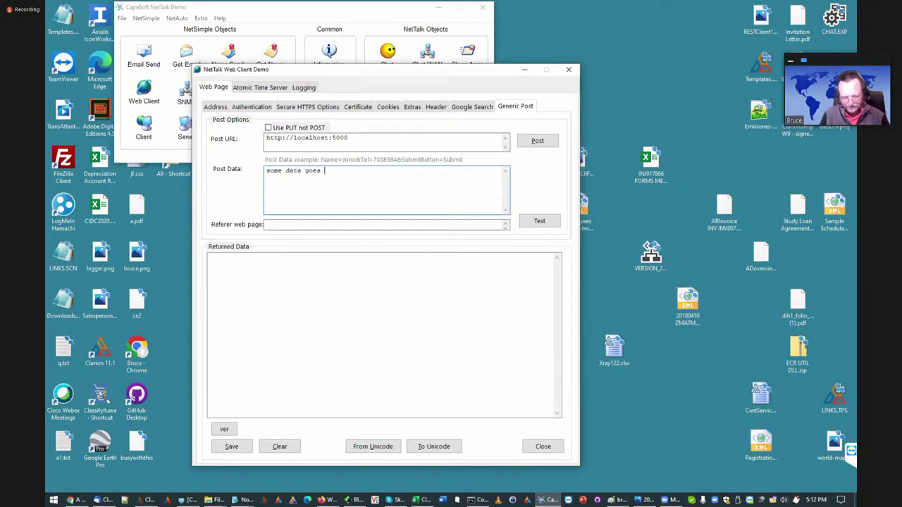
{"action": "type", "text": "here"}
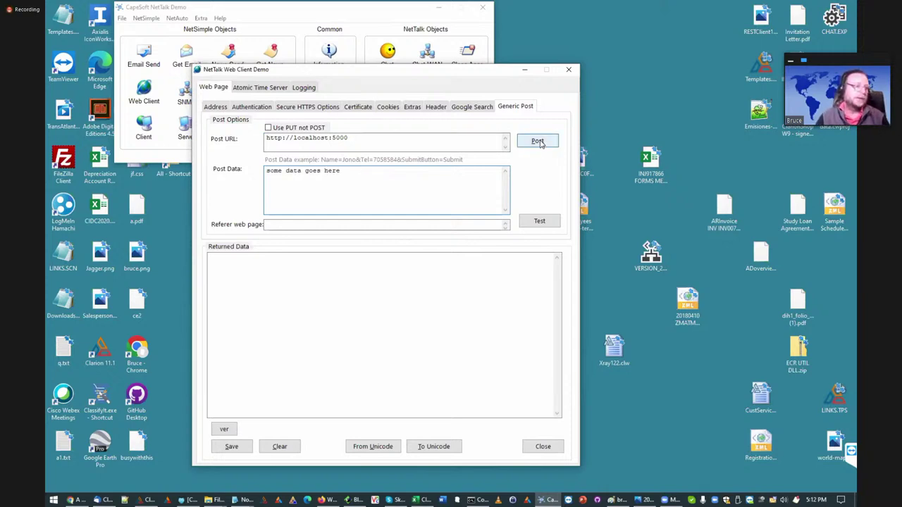
{"action": "left_click", "coordinate": [538, 141]}
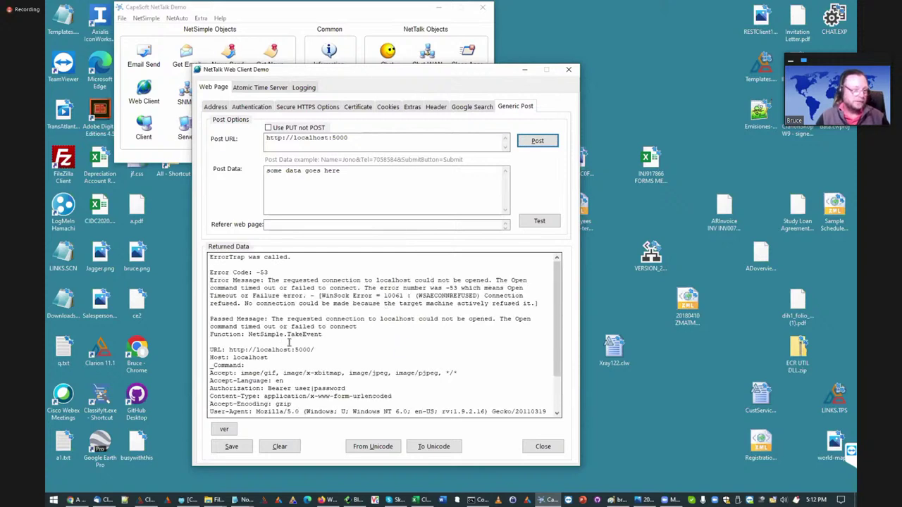
{"action": "left_click_drag", "start_coordinate": [245, 304], "coordinate": [462, 305]}
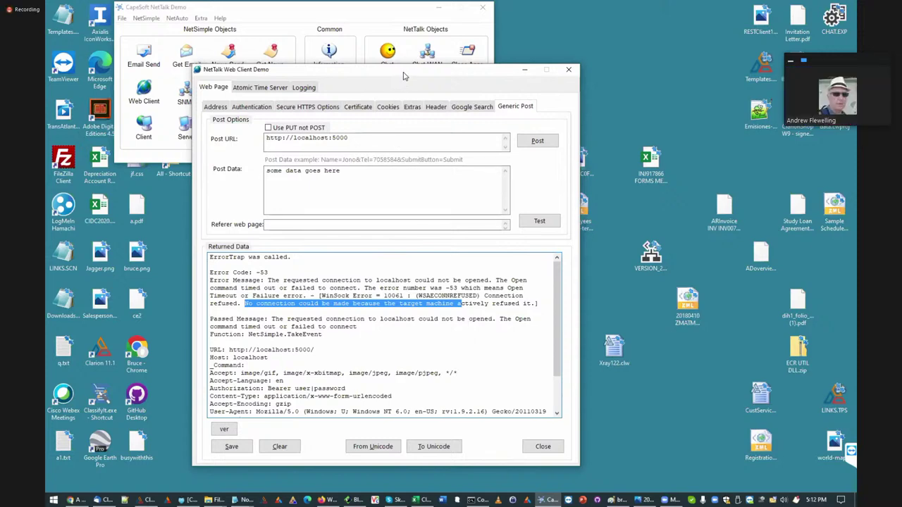
{"action": "left_click_drag", "start_coordinate": [392, 69], "coordinate": [499, 24]}
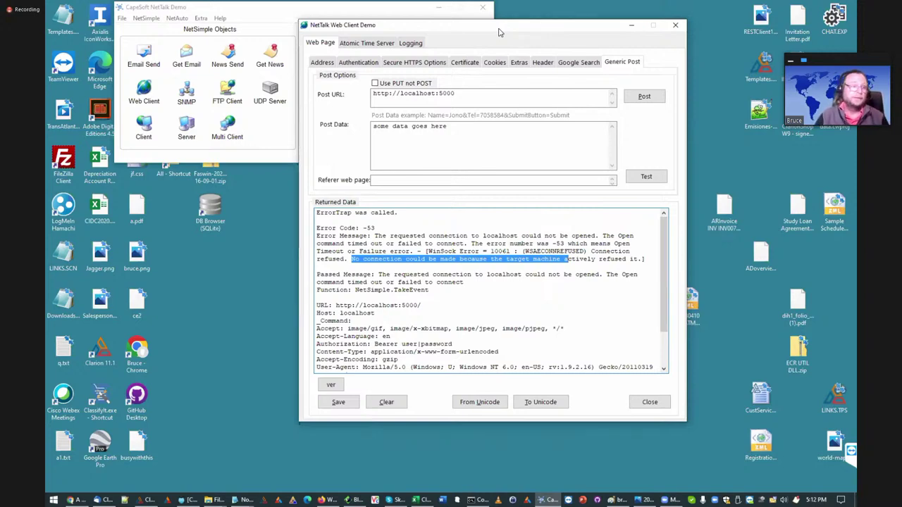
{"action": "left_click", "coordinate": [431, 95]}
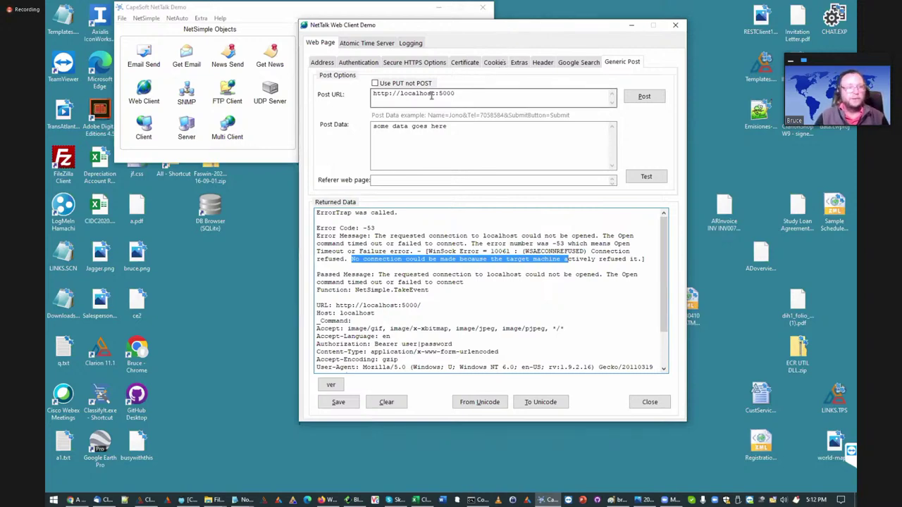
{"action": "double_click", "coordinate": [389, 95]}
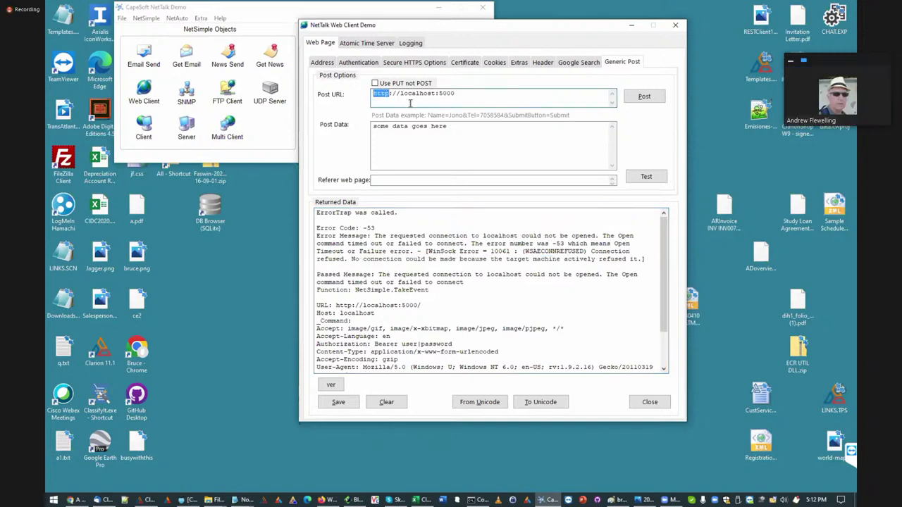
{"action": "left_click", "coordinate": [387, 94]}
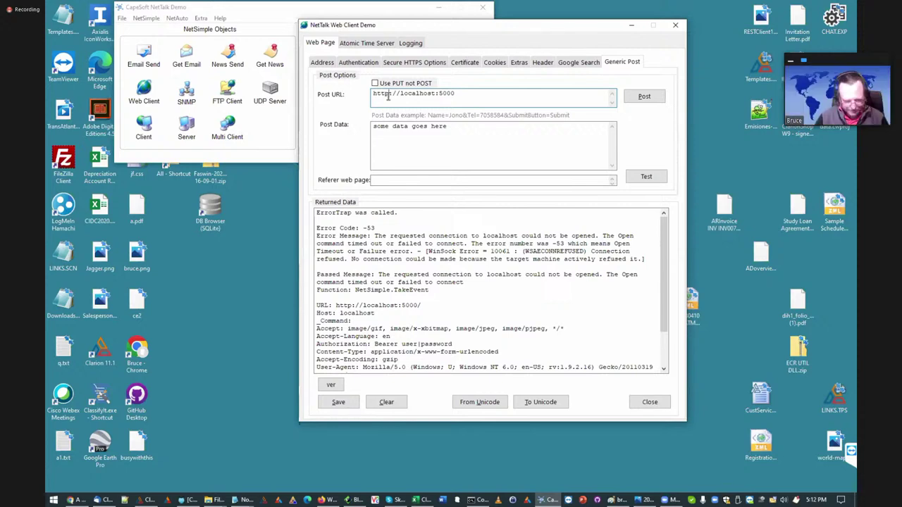
{"action": "type", "text": "s"}
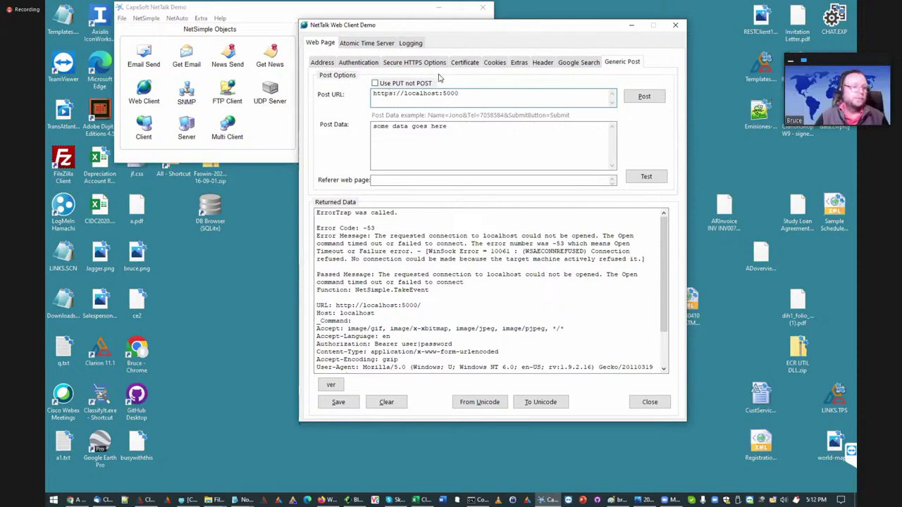
- Review the Secure HTTPS options, then resend the post over https
{"action": "left_click", "coordinate": [415, 62]}
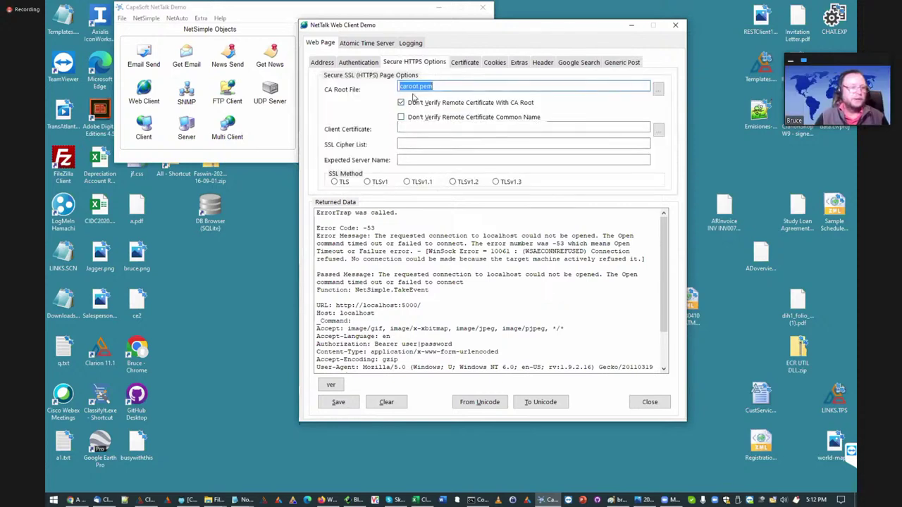
{"action": "left_click", "coordinate": [615, 63]}
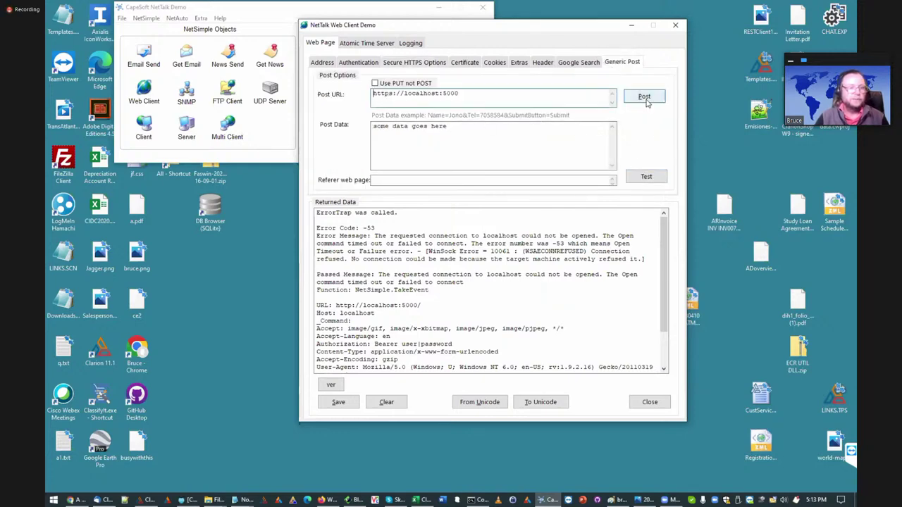
{"action": "left_click", "coordinate": [641, 98]}
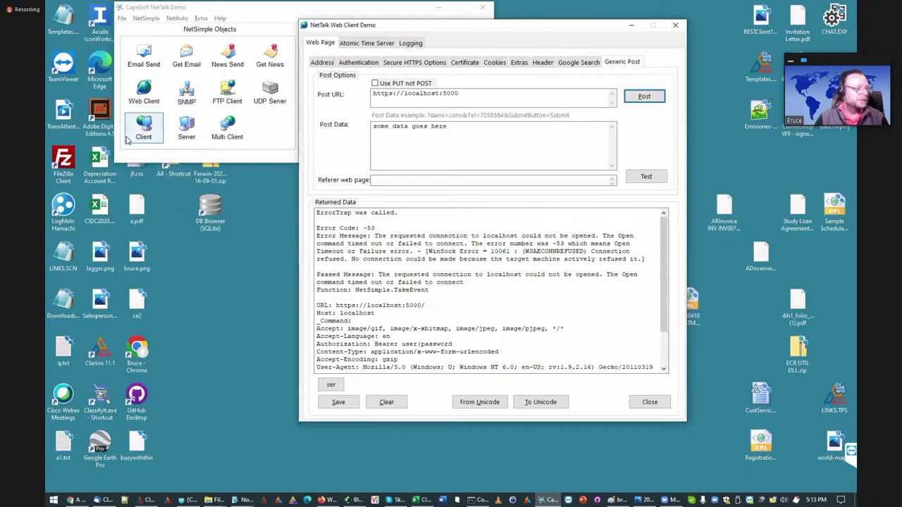
- Rearrange the demo windows and launch the NetSimple server demo
{"action": "left_click", "coordinate": [185, 9]}
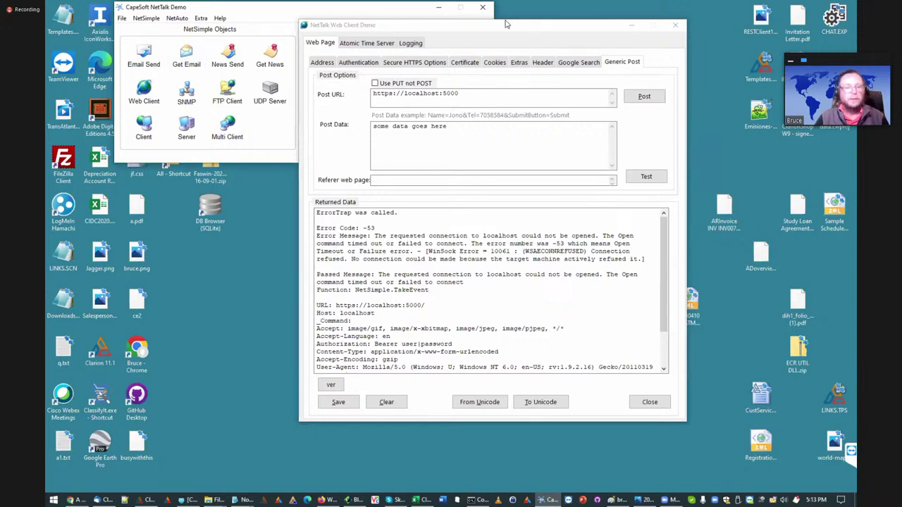
{"action": "left_click_drag", "start_coordinate": [505, 24], "coordinate": [641, 17]}
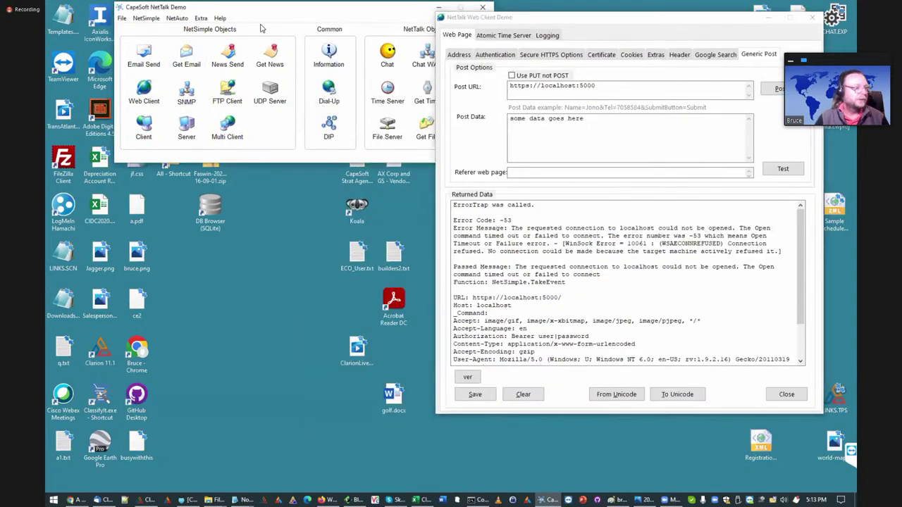
{"action": "left_click_drag", "start_coordinate": [313, 9], "coordinate": [260, 19]}
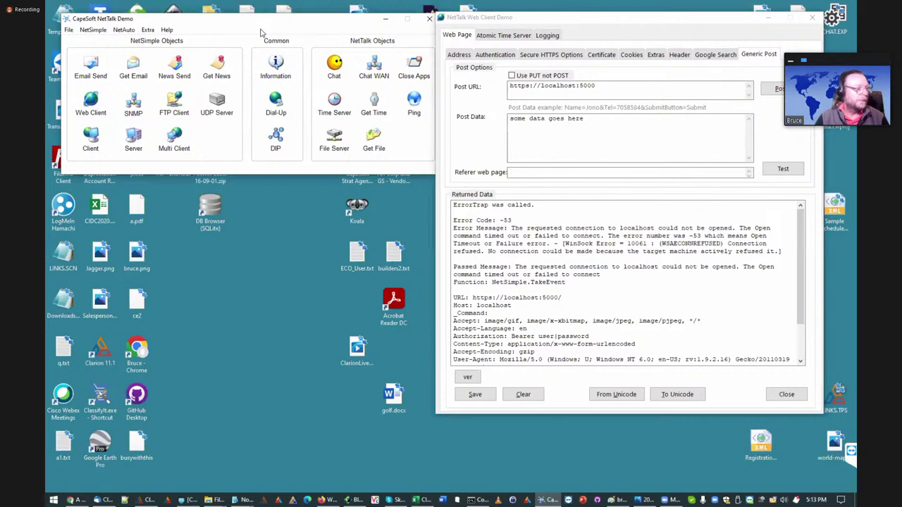
{"action": "left_click", "coordinate": [133, 136]}
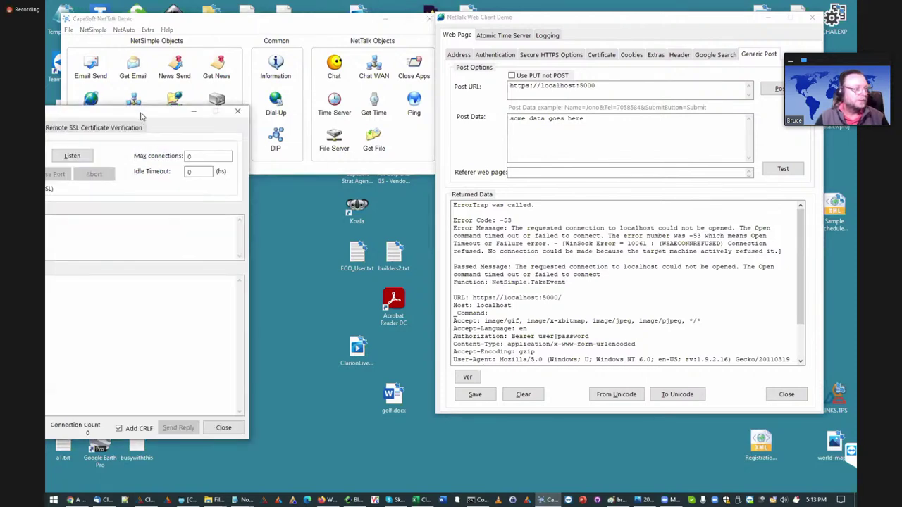
- Change the server port from 423 to 5000 and start it listening
{"action": "left_click_drag", "start_coordinate": [149, 115], "coordinate": [284, 81]}
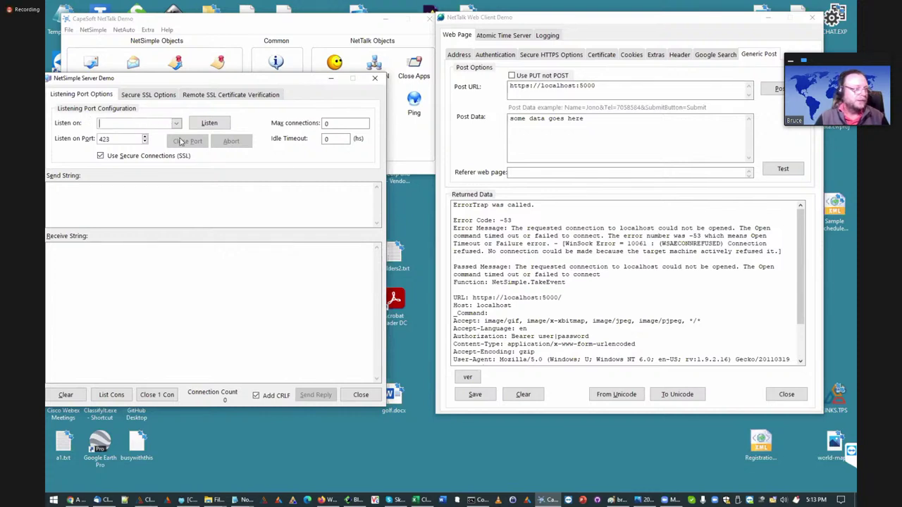
{"action": "double_click", "coordinate": [98, 140]}
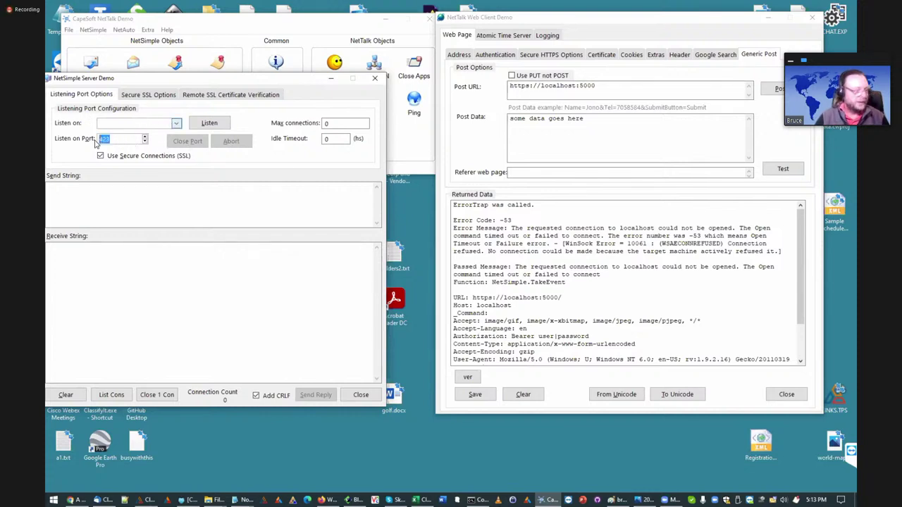
{"action": "type", "text": "5000"}
{"action": "key", "text": "Tab"}
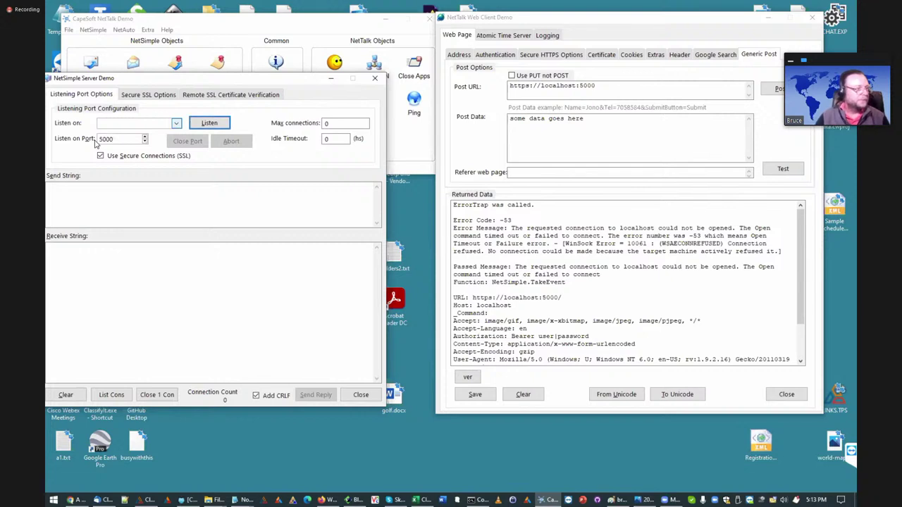
{"action": "left_click", "coordinate": [209, 123]}
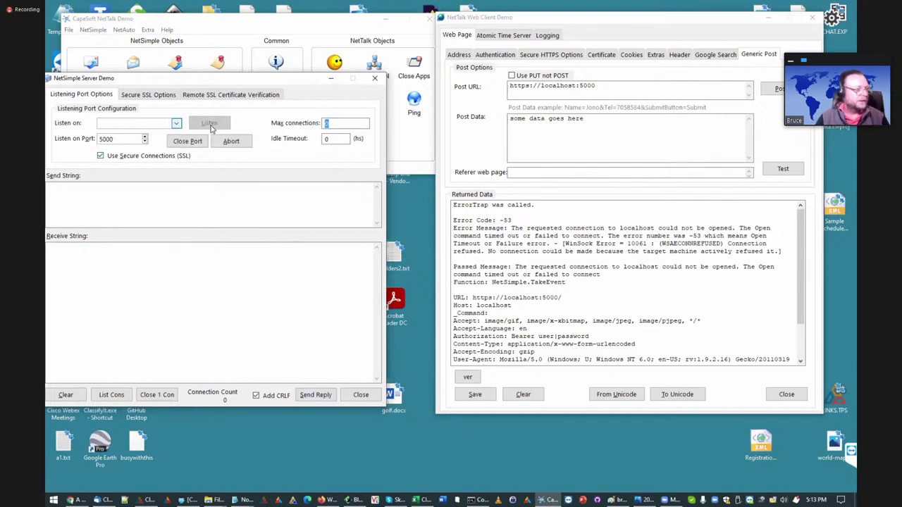
{"action": "left_click", "coordinate": [651, 260]}
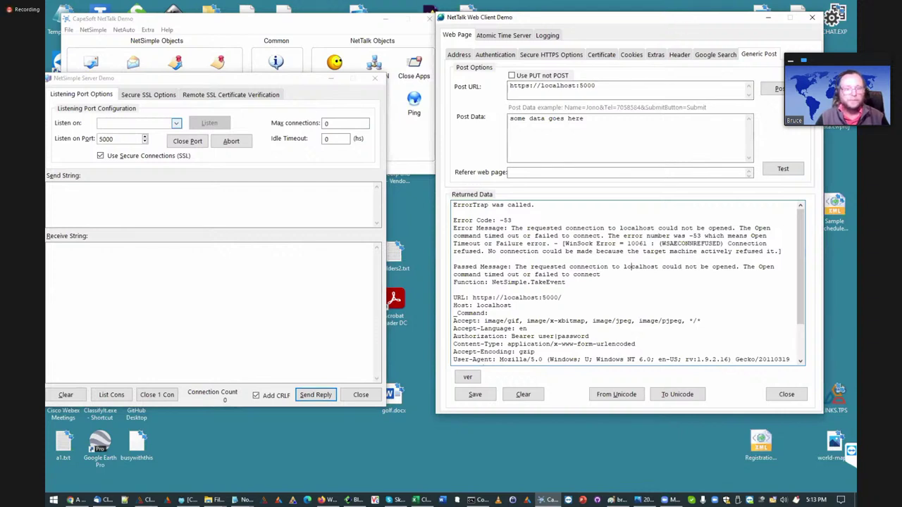
- Post again, read the -71 Common Name mismatch, and disable remote certificate Common Name verification
{"action": "left_click", "coordinate": [775, 89]}
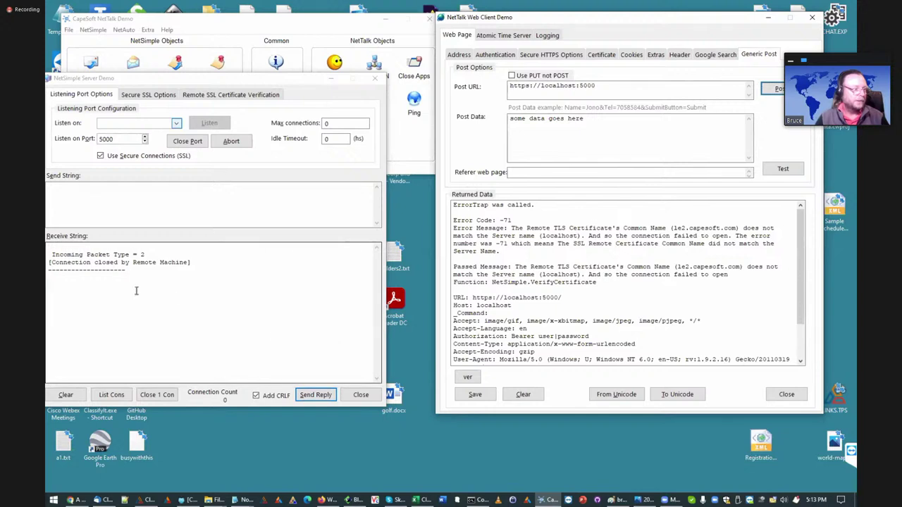
{"action": "left_click", "coordinate": [161, 264]}
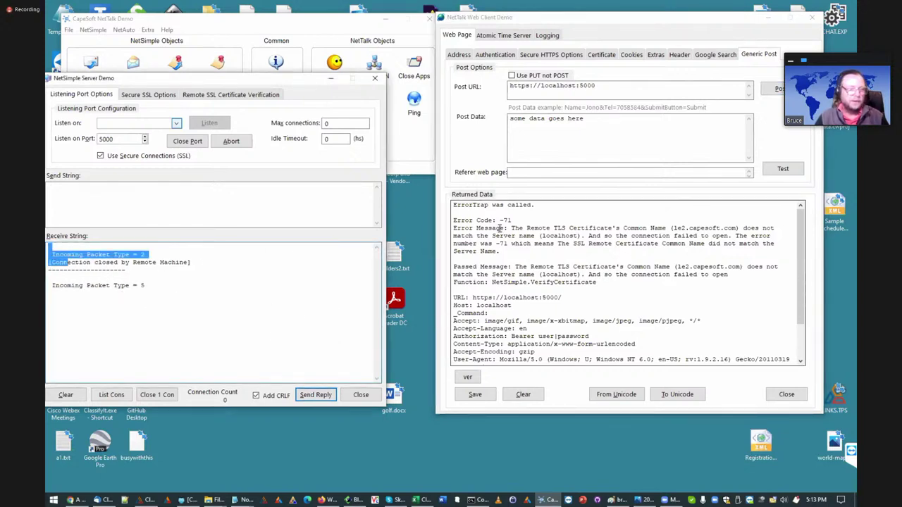
{"action": "left_click_drag", "start_coordinate": [526, 229], "coordinate": [756, 229]}
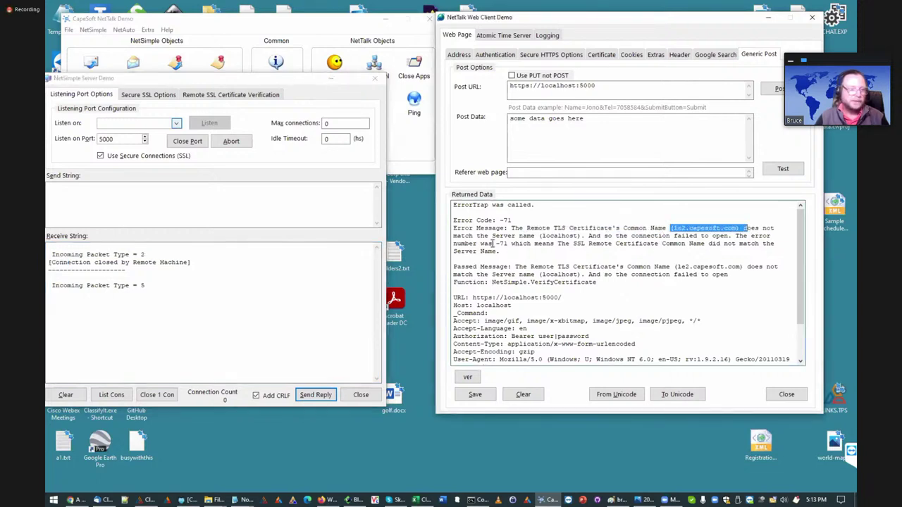
{"action": "left_click_drag", "start_coordinate": [540, 236], "coordinate": [589, 237]}
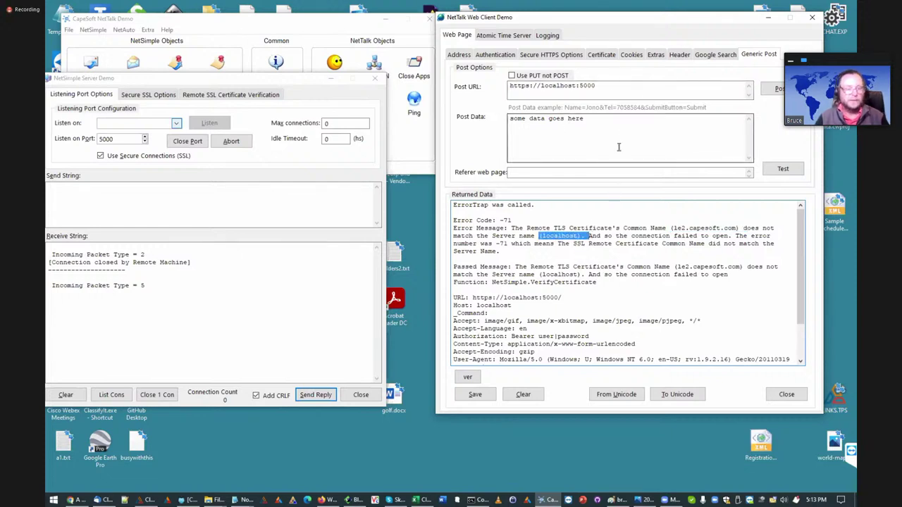
{"action": "left_click", "coordinate": [561, 56]}
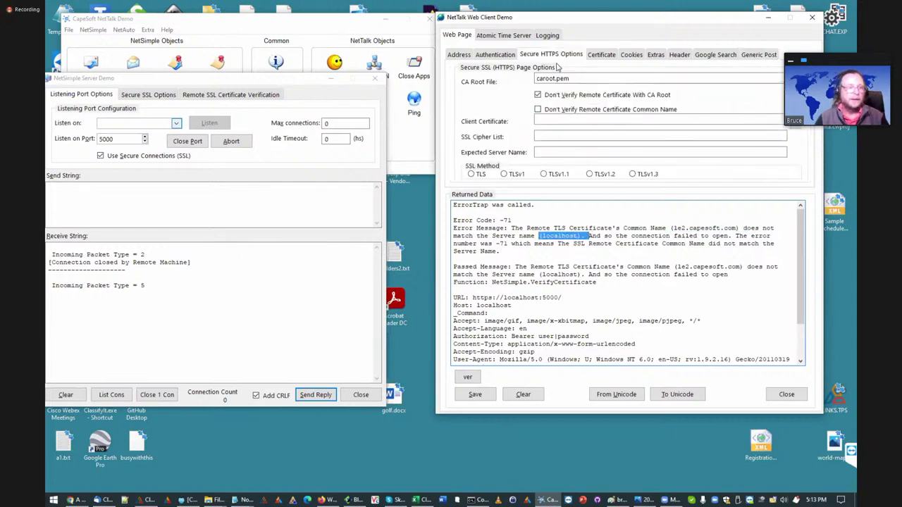
{"action": "left_click", "coordinate": [604, 111]}
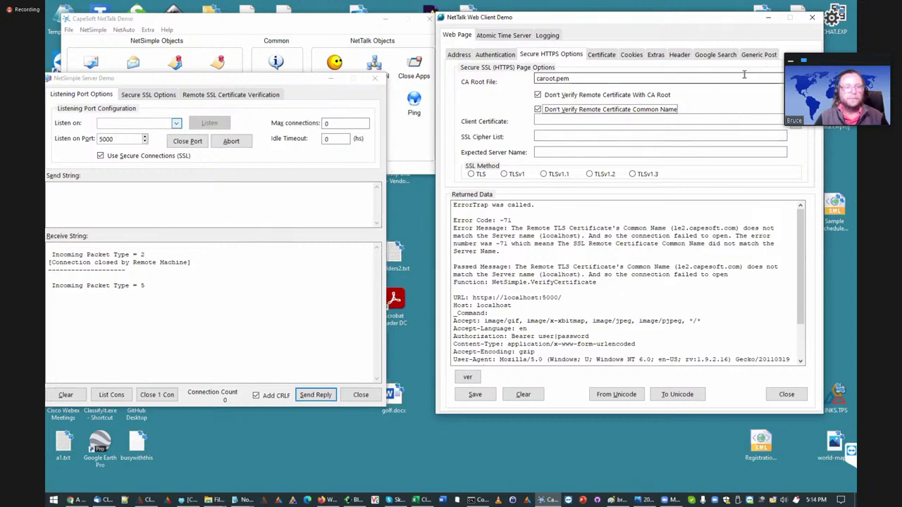
- Clear old results, resend the post, check the server's POST log, then close the server
{"action": "left_click", "coordinate": [762, 56]}
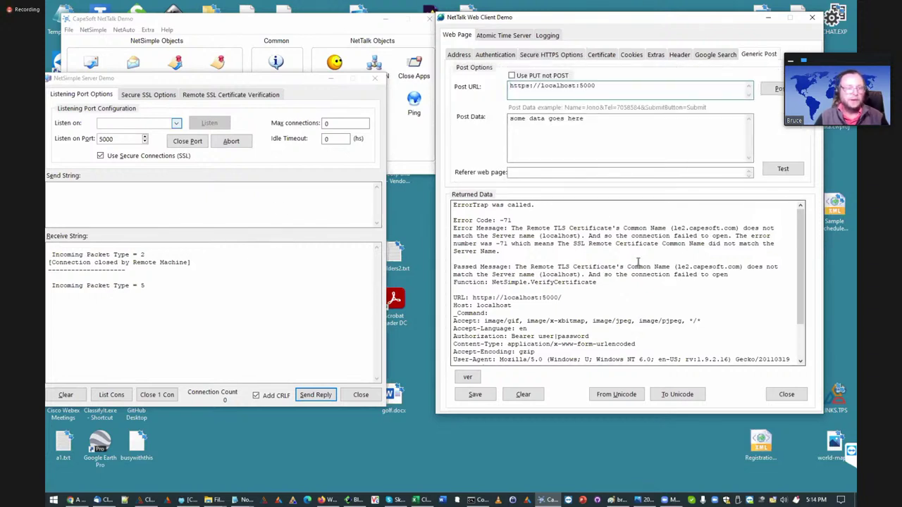
{"action": "left_click", "coordinate": [528, 394]}
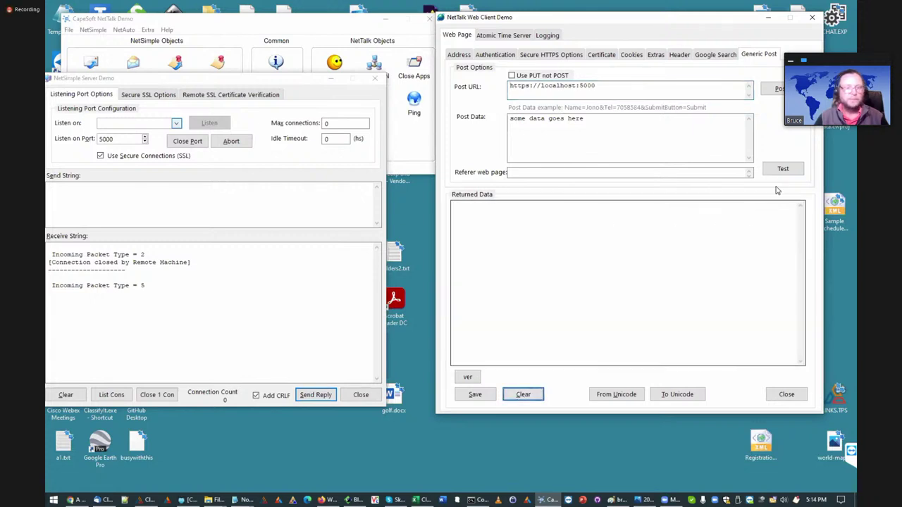
{"action": "left_click", "coordinate": [778, 88]}
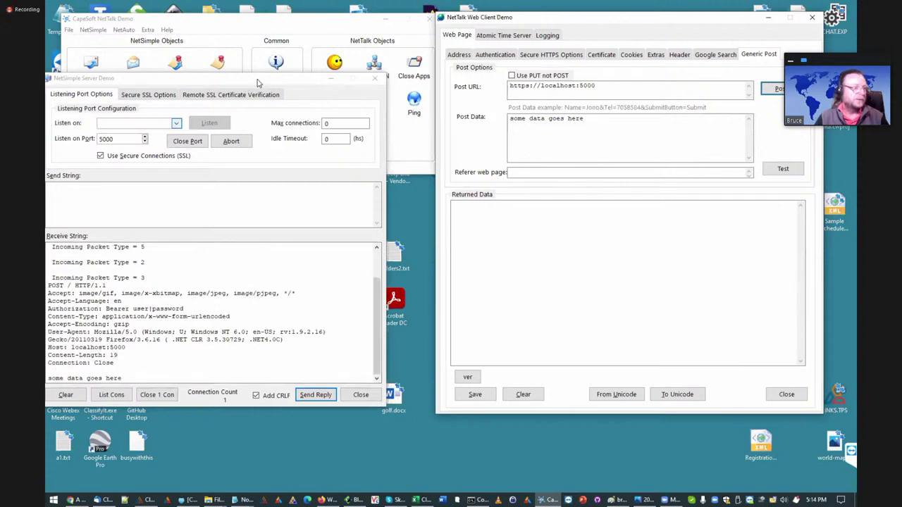
{"action": "left_click_drag", "start_coordinate": [270, 79], "coordinate": [368, 25]}
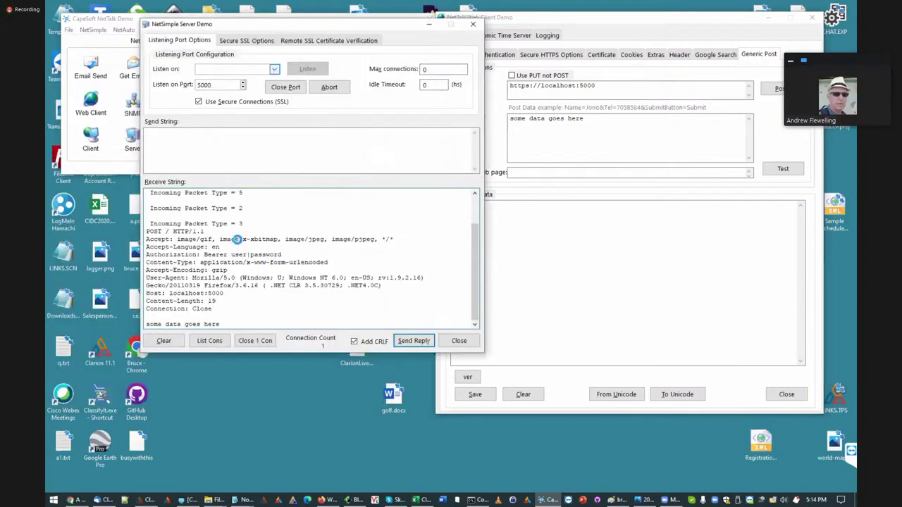
{"action": "scroll", "coordinate": [236, 247], "scroll_direction": "up", "scroll_amount": 2}
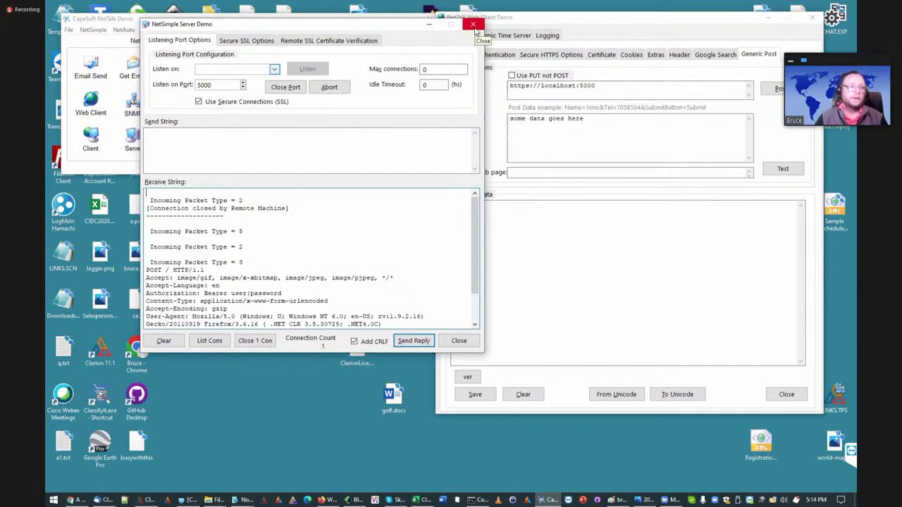
{"action": "left_click", "coordinate": [473, 25]}
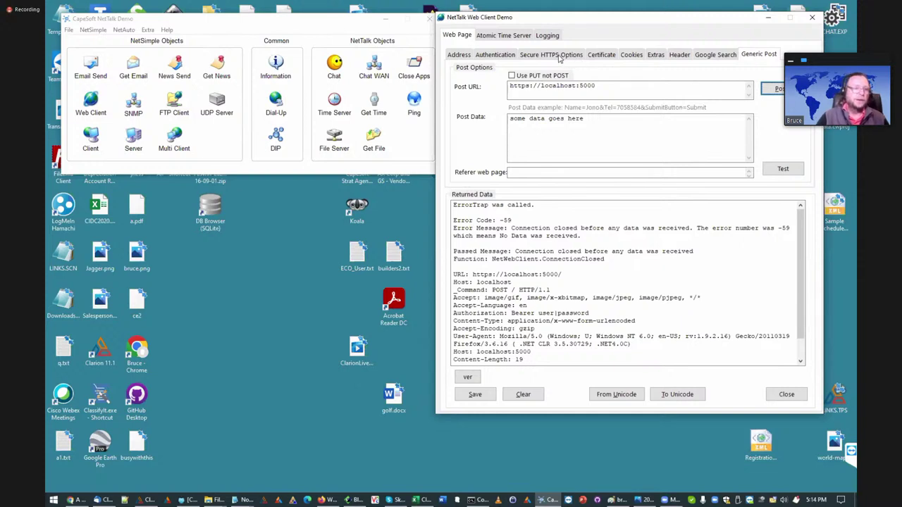
- Show the web client's Secure HTTPS Options with caroot.pem as the CA root file
{"action": "left_click", "coordinate": [560, 57]}
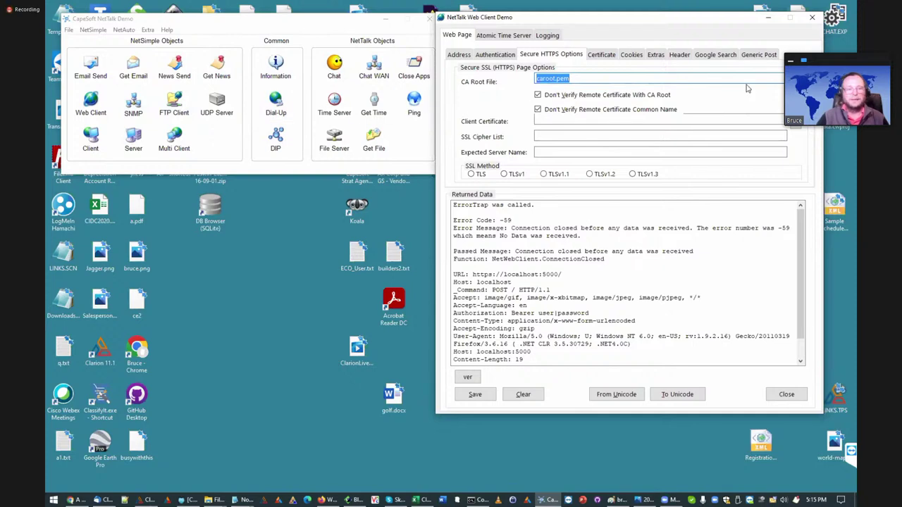
- Recheck localhost in the Post URL and the HTTPS options, then close the demo windows
{"action": "left_click", "coordinate": [766, 57]}
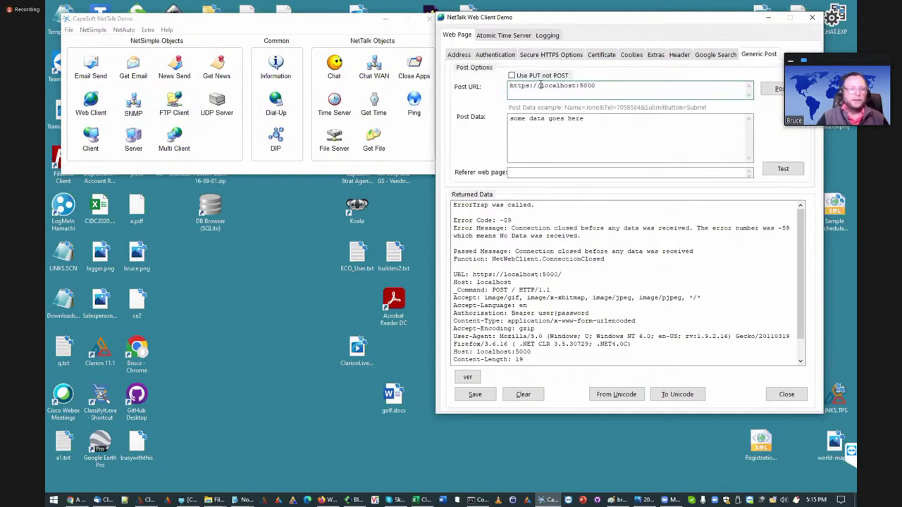
{"action": "left_click_drag", "start_coordinate": [540, 85], "coordinate": [575, 86]}
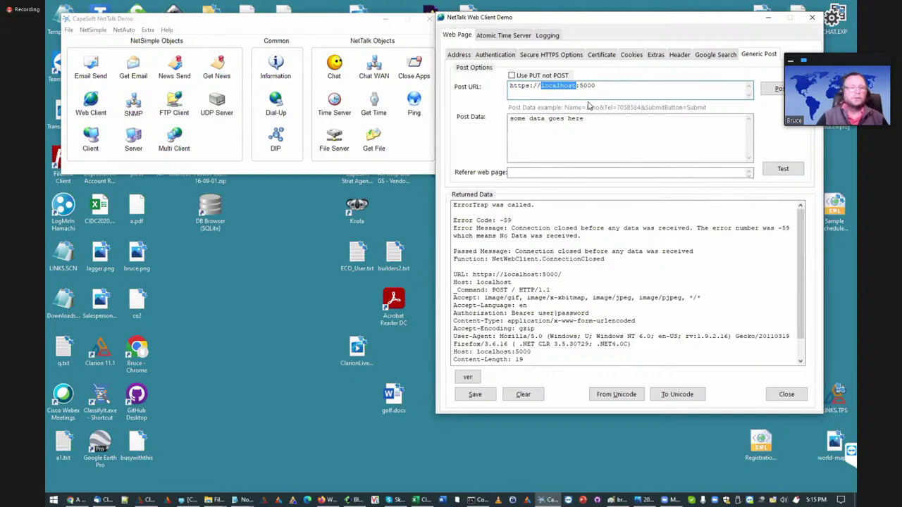
{"action": "left_click", "coordinate": [551, 57]}
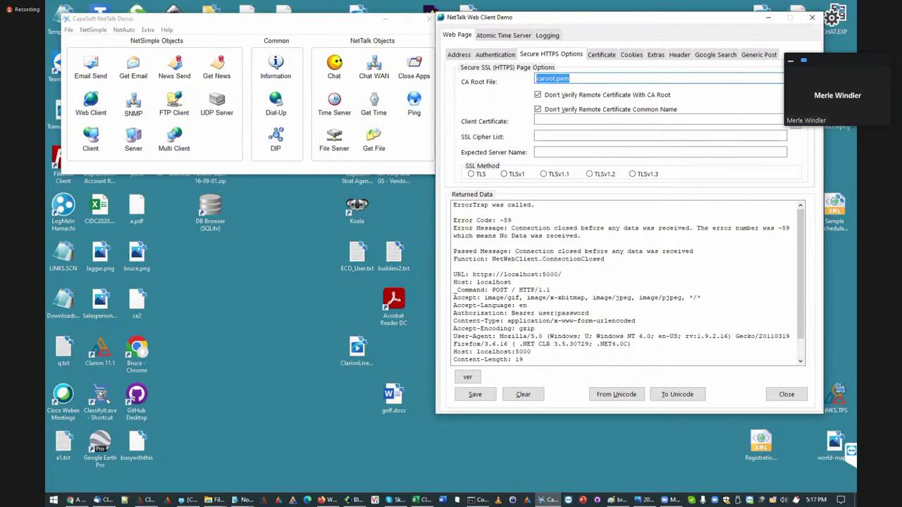
{"action": "left_click", "coordinate": [811, 17]}
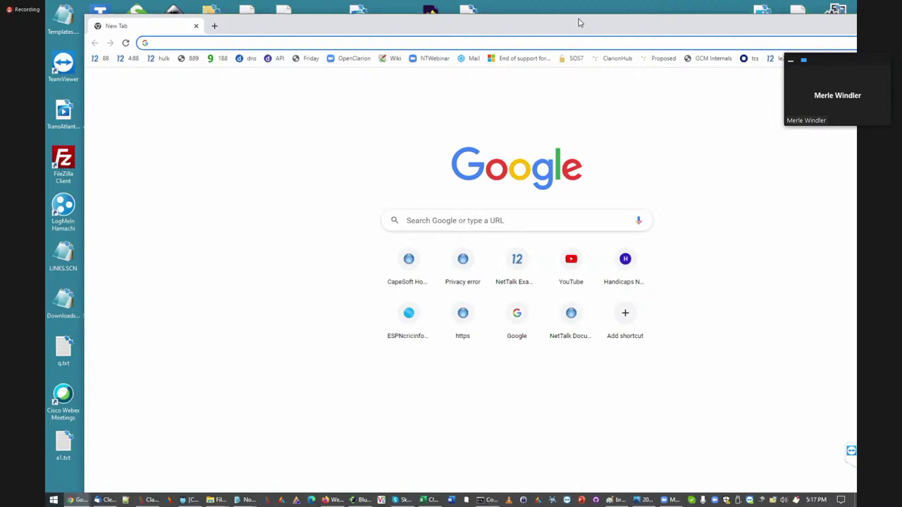
- Maximize Chrome and open the NetTalk documentation bookmark to its Documentation Index
{"action": "double_click", "coordinate": [577, 23]}
{"action": "left_click", "coordinate": [846, 41]}
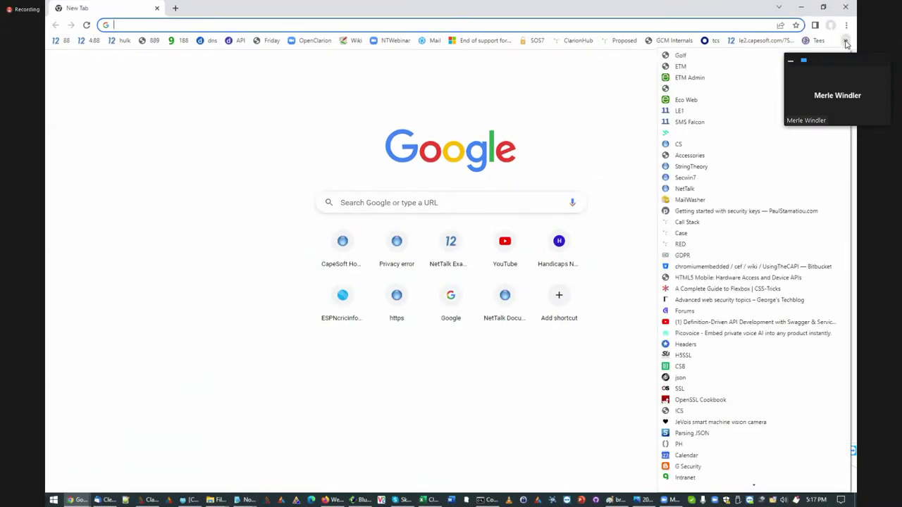
{"action": "left_click", "coordinate": [714, 190]}
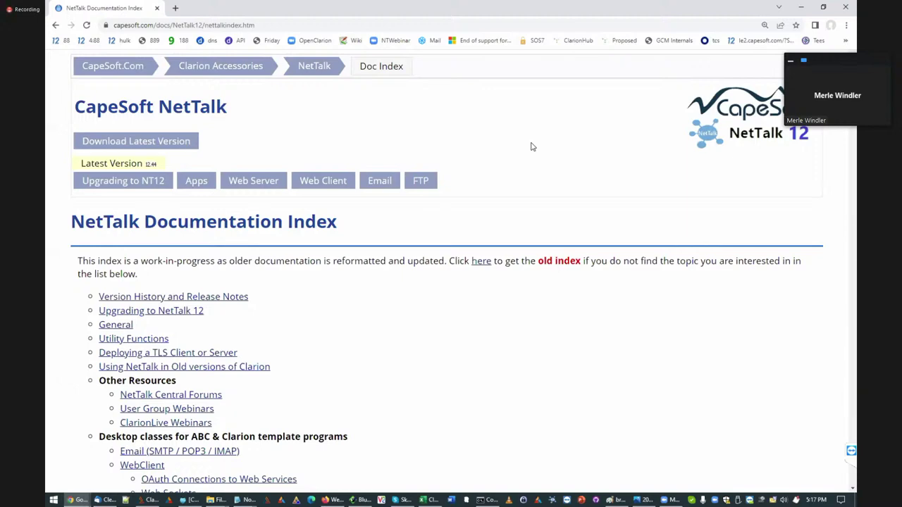
{"action": "scroll", "coordinate": [532, 147], "scroll_direction": "down", "scroll_amount": 2}
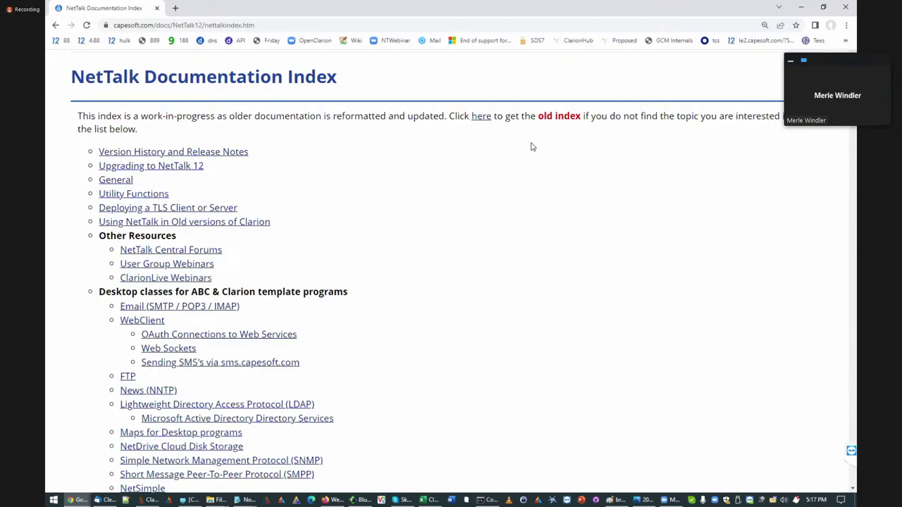
{"action": "scroll", "coordinate": [532, 146], "scroll_direction": "up", "scroll_amount": 2}
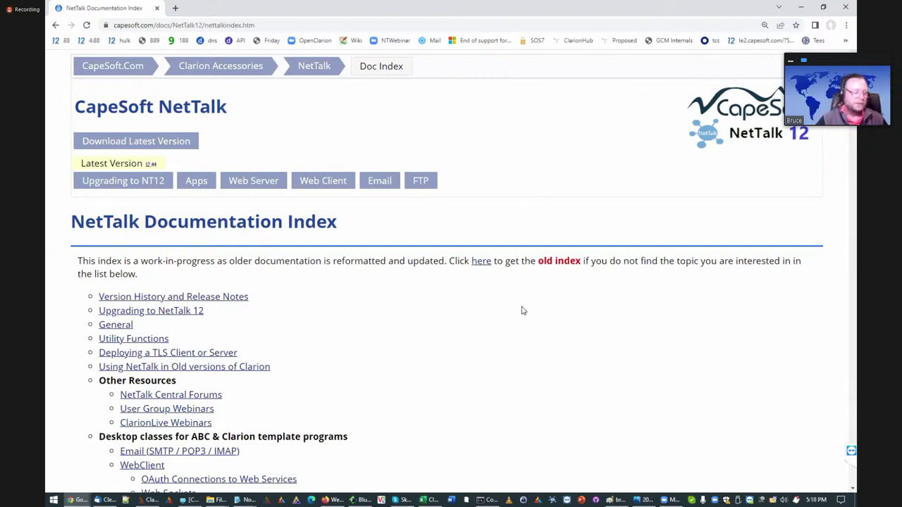
{"action": "scroll", "coordinate": [522, 310], "scroll_direction": "down", "scroll_amount": 1}
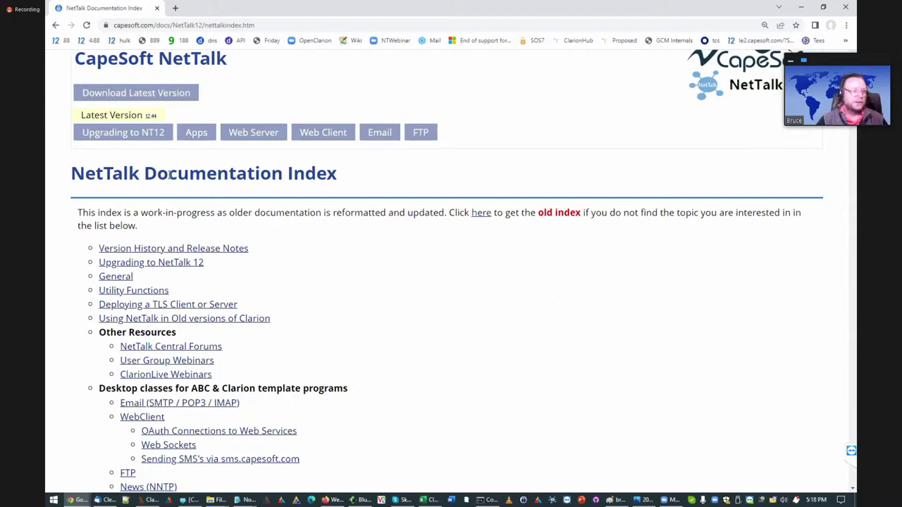
{"action": "left_click_drag", "start_coordinate": [169, 175], "coordinate": [380, 180]}
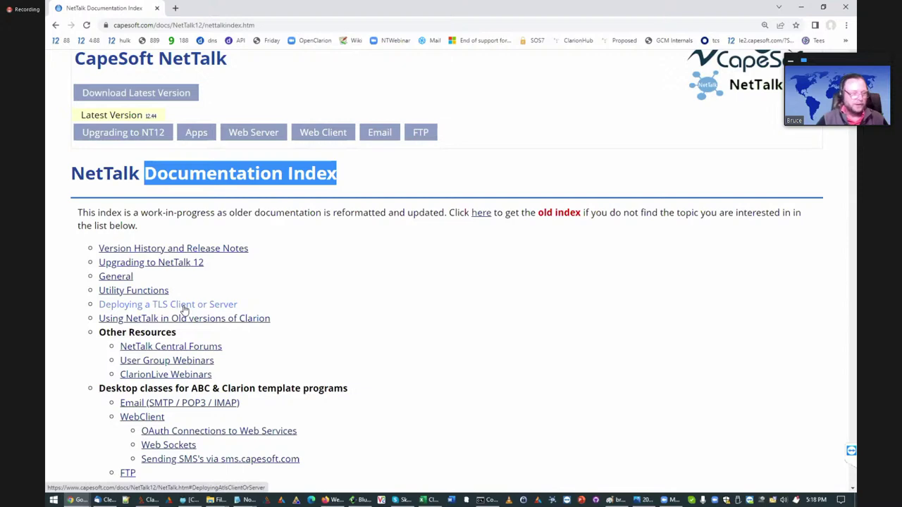
- Open the Deploying a TLS Client or Server section, review its file list, and launch File Explorer
{"action": "left_click", "coordinate": [183, 308]}
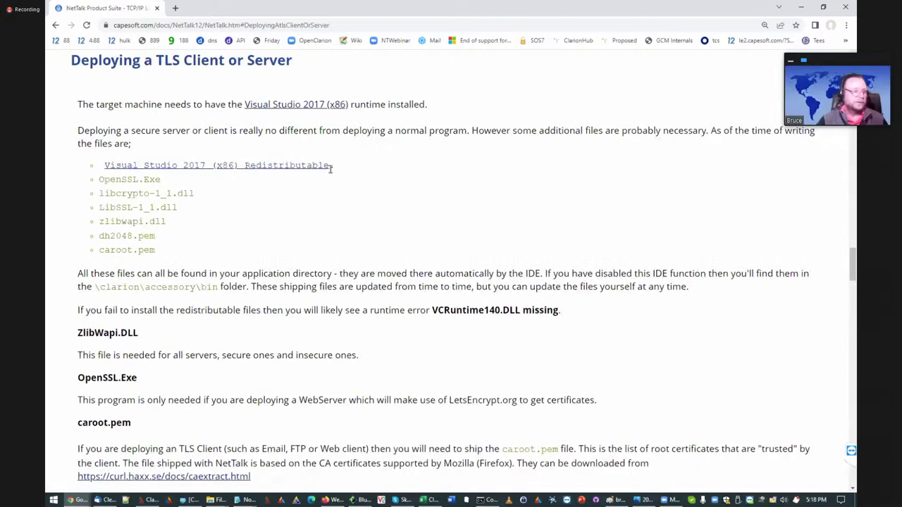
{"action": "left_click_drag", "start_coordinate": [352, 169], "coordinate": [103, 165]}
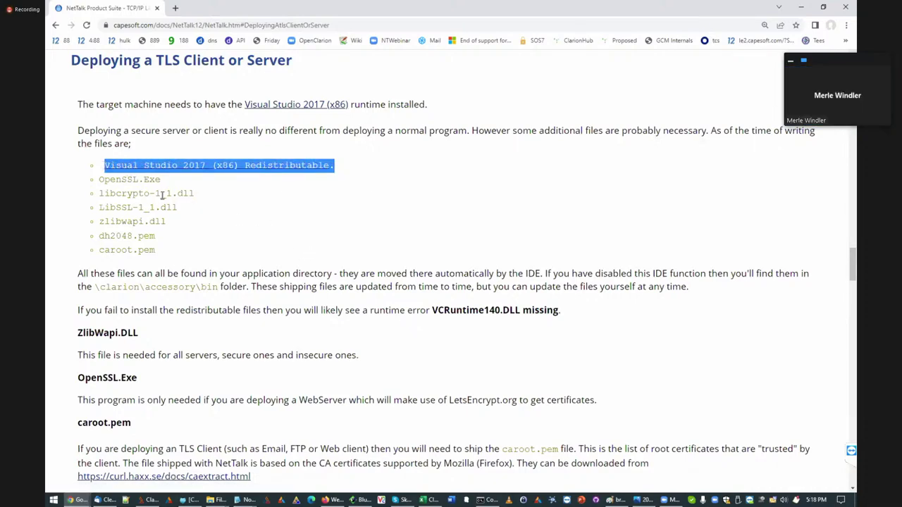
{"action": "left_click_drag", "start_coordinate": [100, 179], "coordinate": [161, 180]}
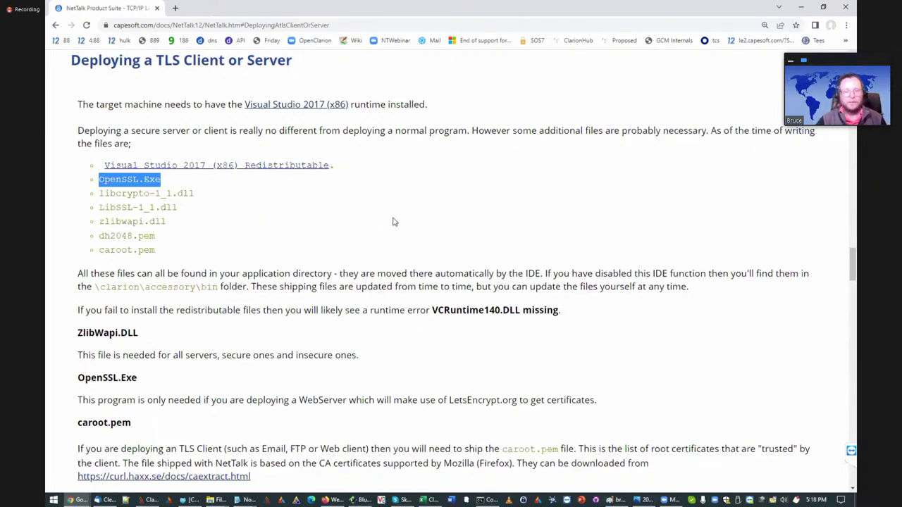
{"action": "key", "text": "super+e"}
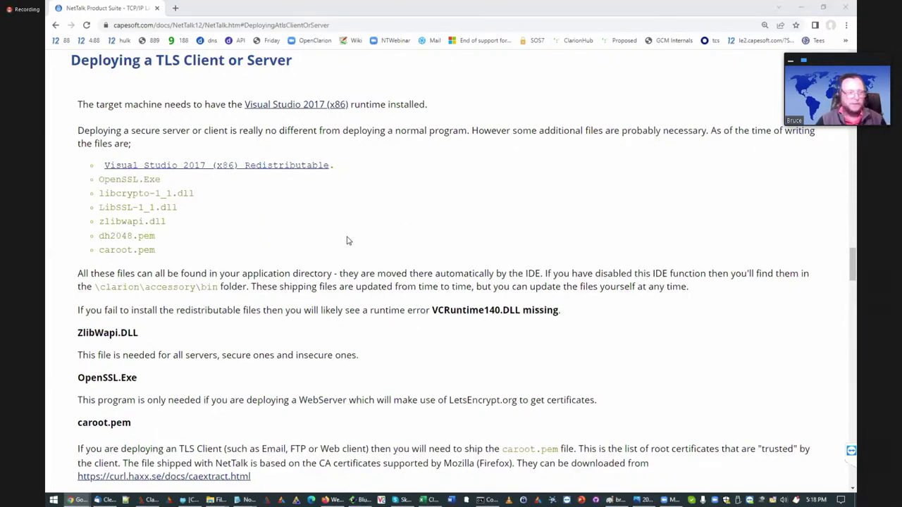
- Navigate to c:\clarion111\examples\NetTalk\Web Server\AlwaysTLS (9) via the address bar
{"action": "left_click", "coordinate": [301, 160]}
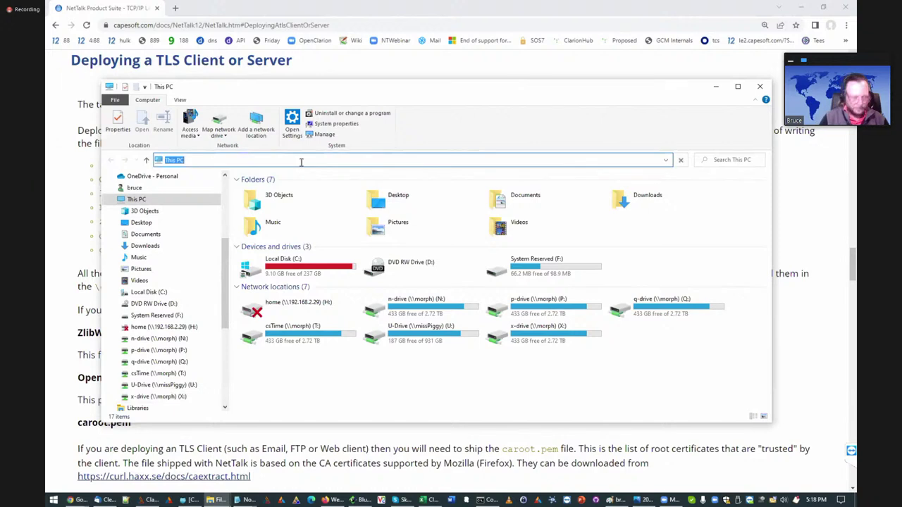
{"action": "type", "text": "c:\\clarion"}
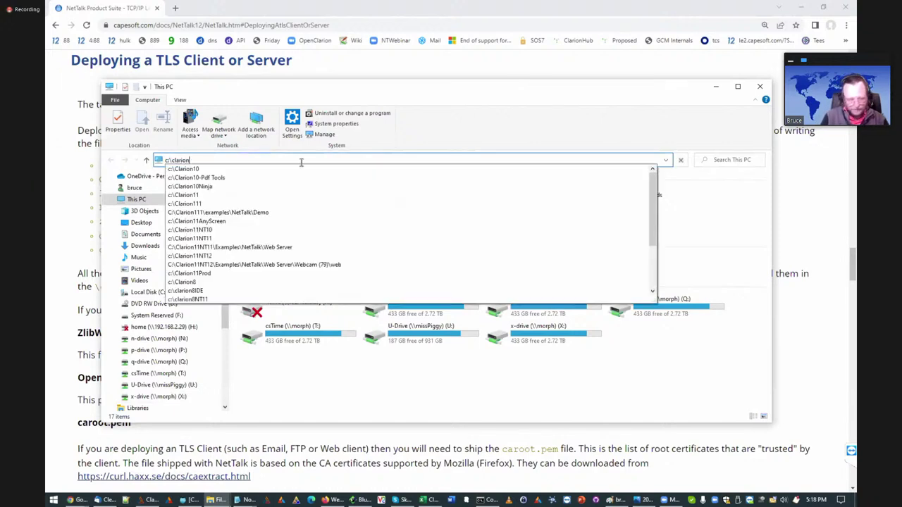
{"action": "type", "text": "1"}
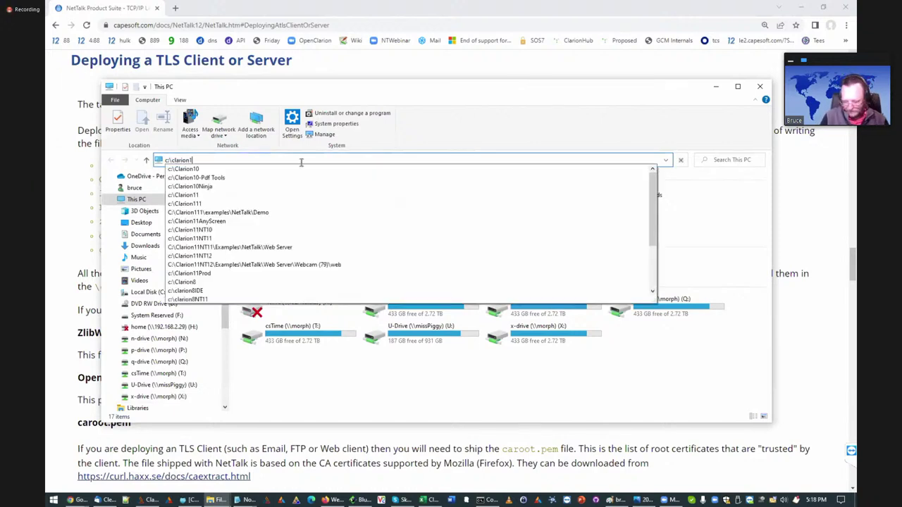
{"action": "type", "text": "11\\"}
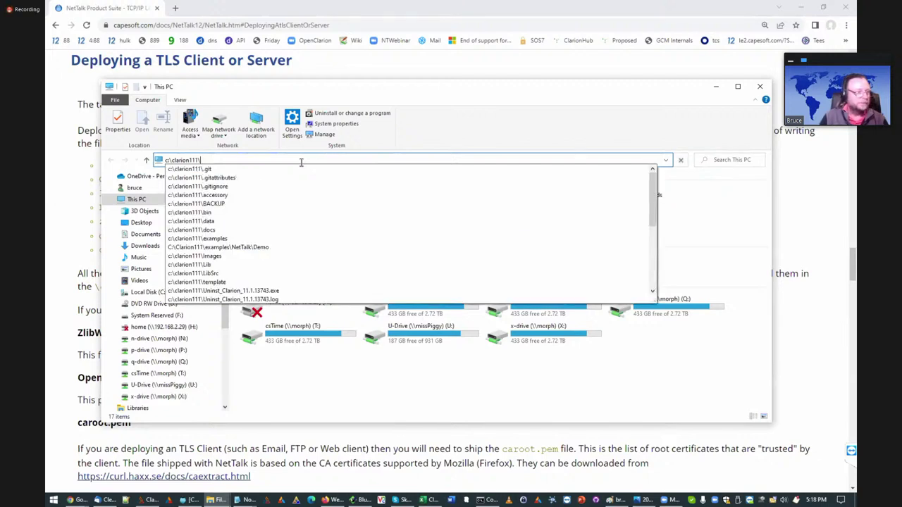
{"action": "type", "text": "e"}
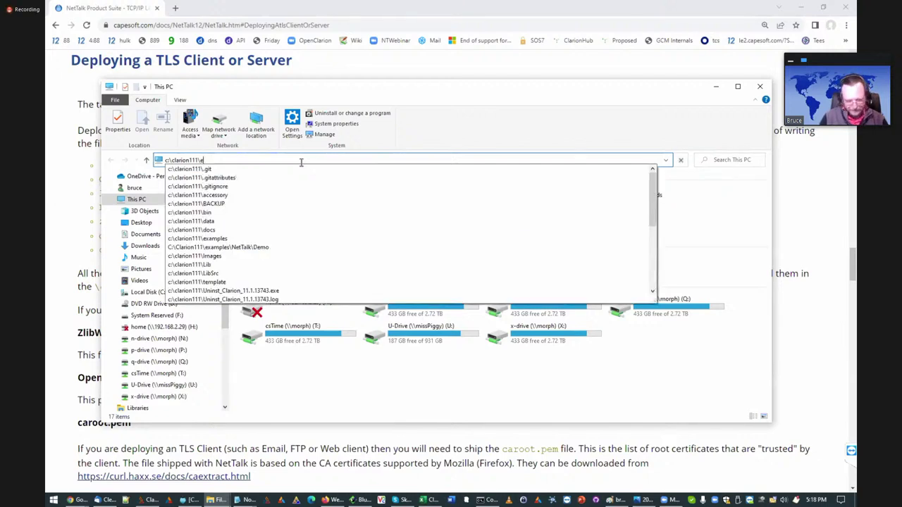
{"action": "type", "text": "xamples\\"}
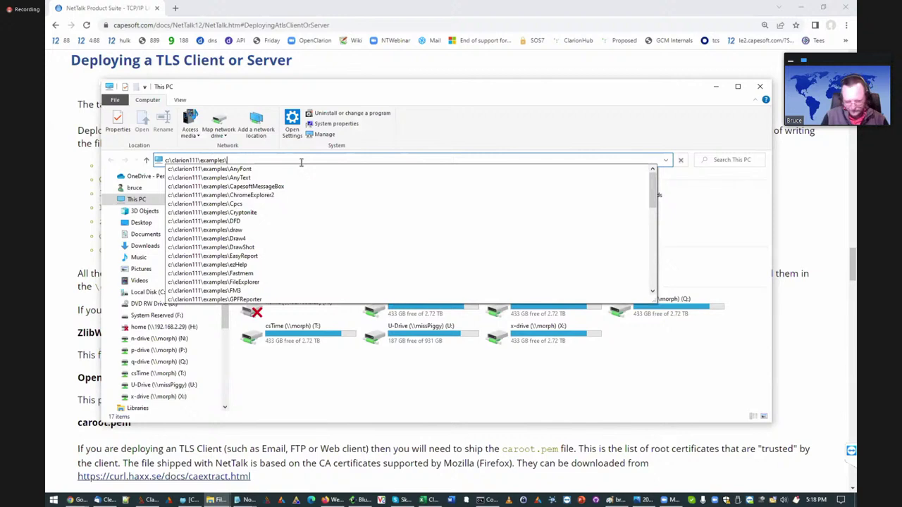
{"action": "type", "text": "N"}
{"action": "key", "text": "Down"}
{"action": "type", "text": "\\"}
{"action": "key", "text": "Down"}
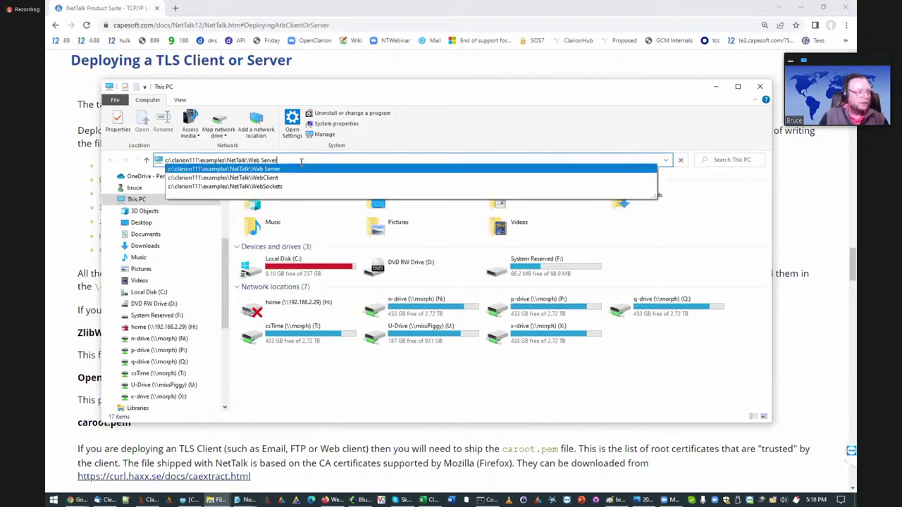
{"action": "type", "text": "\\"}
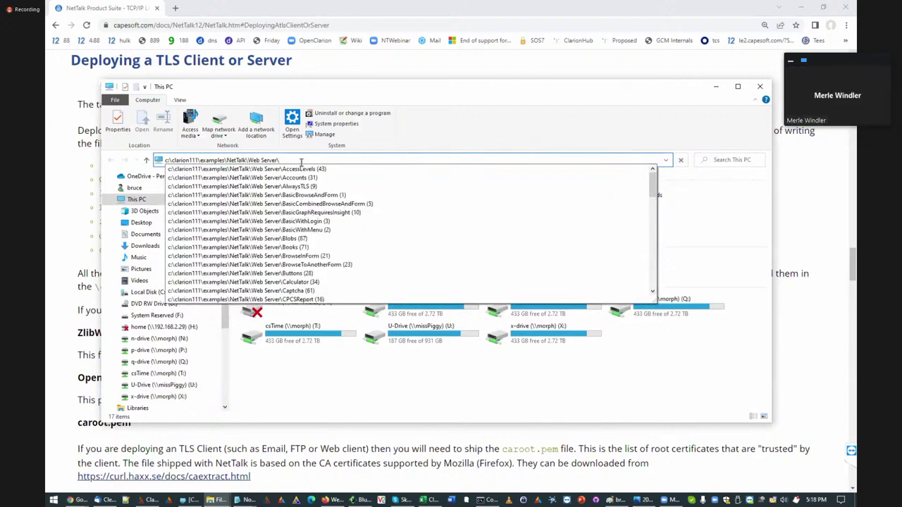
{"action": "key", "text": "Down"}
{"action": "key", "text": "Down"}
{"action": "key", "text": "Down"}
{"action": "key", "text": "Return"}
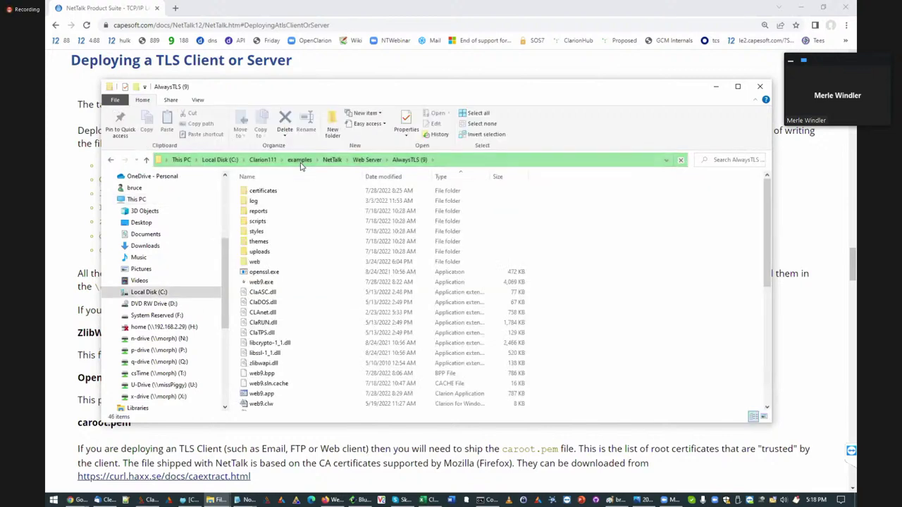
- Run openssl.exe from the AlwaysTLS (9) folder, then close its console
{"action": "left_click", "coordinate": [299, 273]}
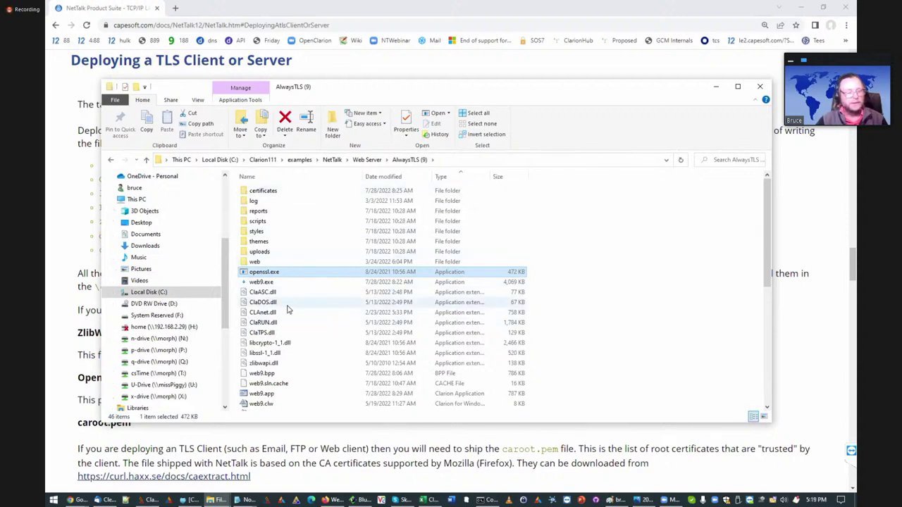
{"action": "left_click", "coordinate": [264, 272]}
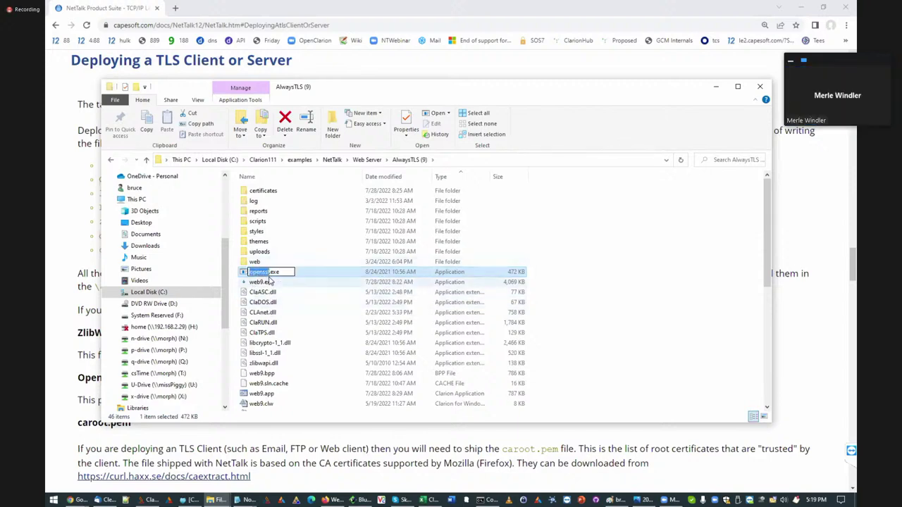
{"action": "key", "text": "Escape"}
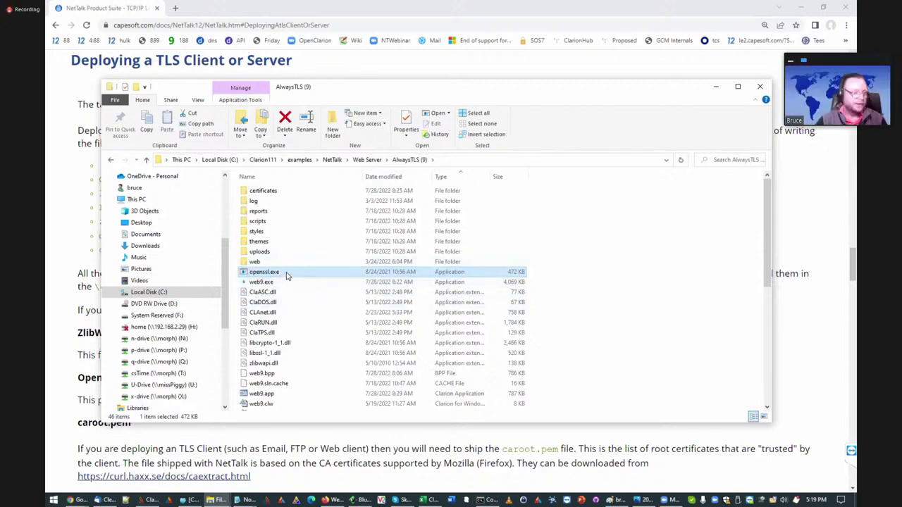
{"action": "double_click", "coordinate": [287, 276]}
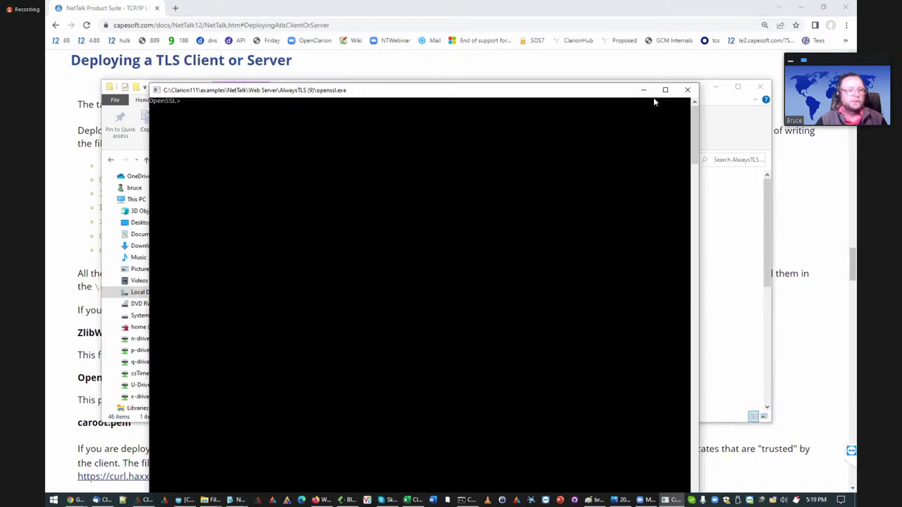
{"action": "left_click", "coordinate": [687, 90]}
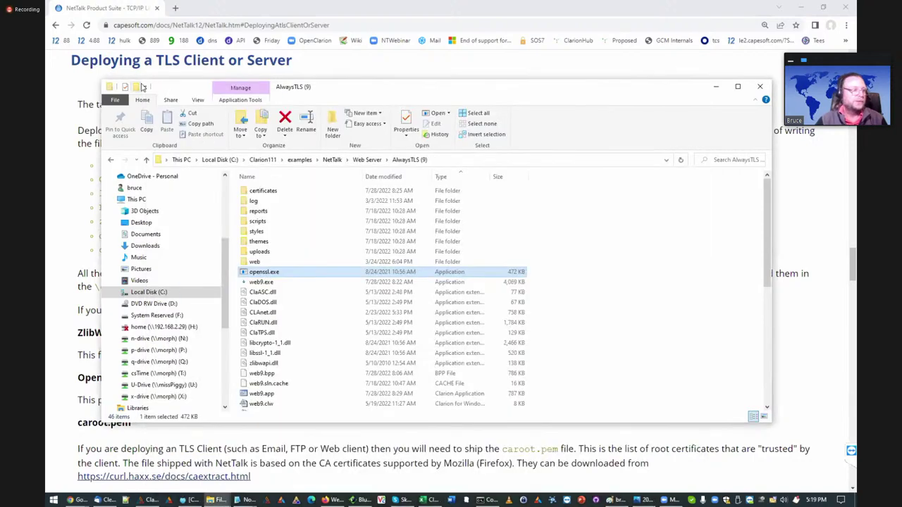
- Return to the 'Deploying a TLS Client or Server' page, briefly highlighting OpenSSL.Exe and the TLS heading
{"action": "left_click", "coordinate": [114, 11]}
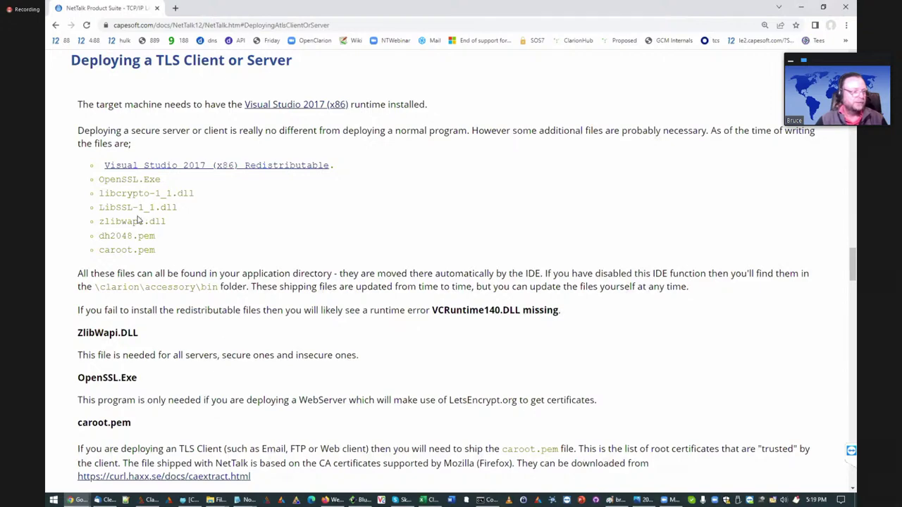
{"action": "left_click_drag", "start_coordinate": [103, 180], "coordinate": [162, 181]}
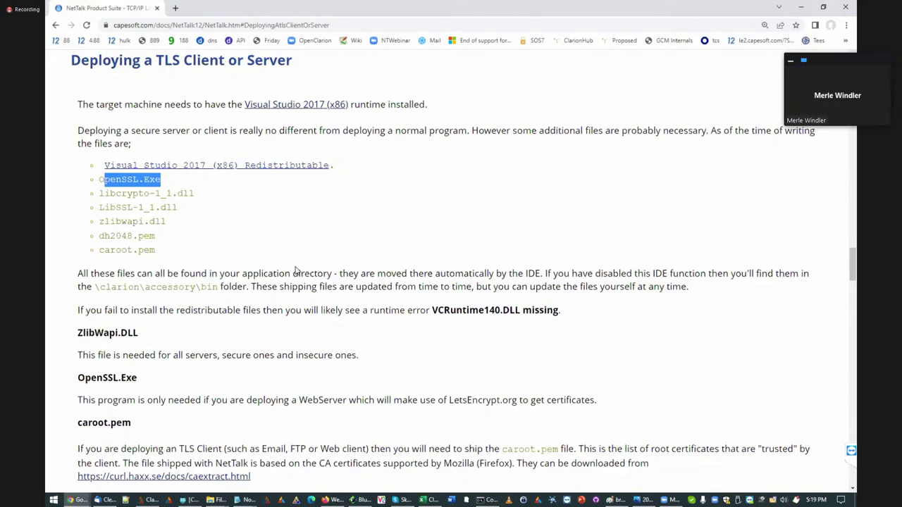
{"action": "left_click", "coordinate": [243, 250]}
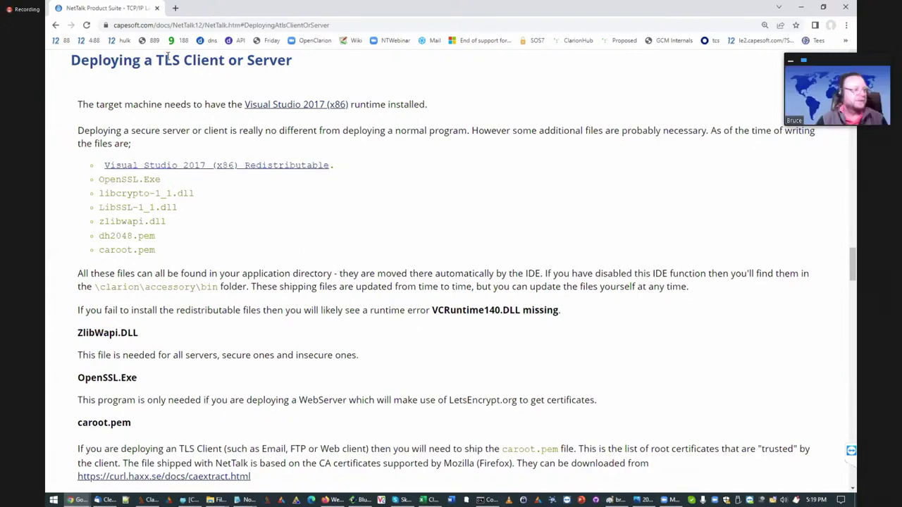
{"action": "left_click_drag", "start_coordinate": [153, 61], "coordinate": [183, 62]}
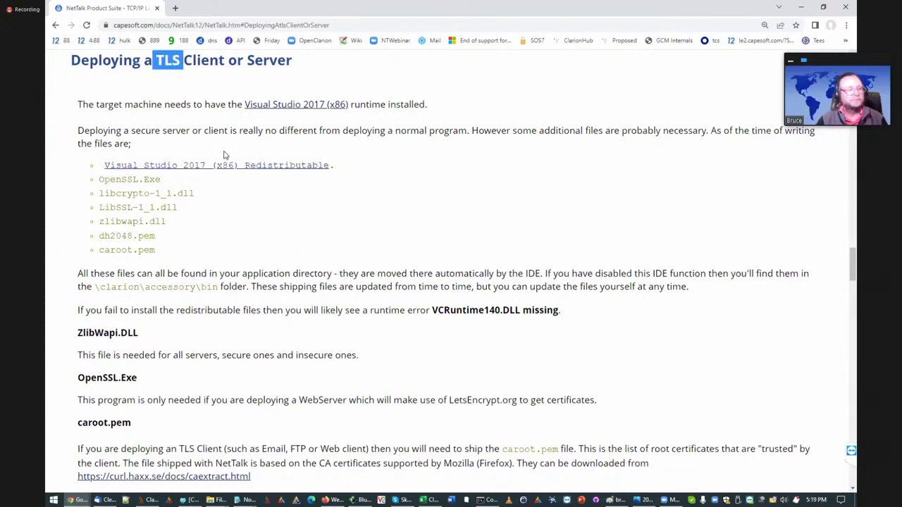
{"action": "left_click", "coordinate": [170, 131]}
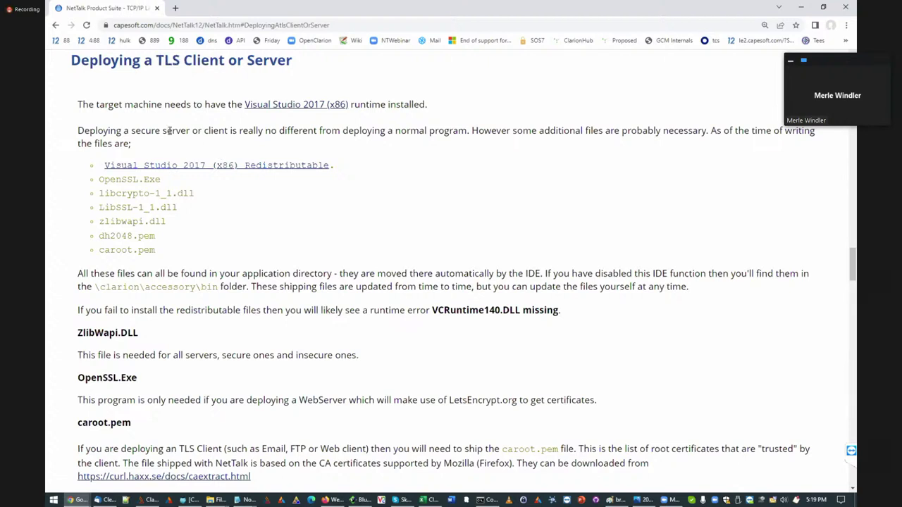
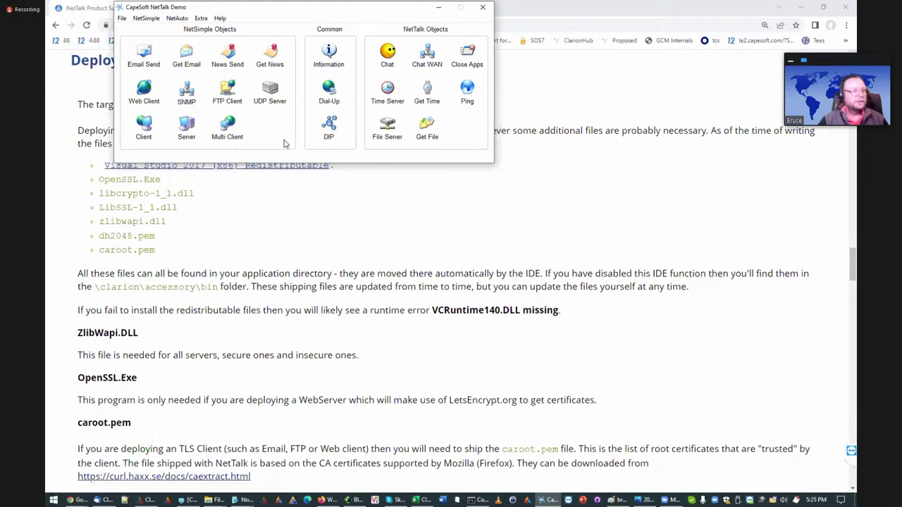
- Launch the NetAuto Chat Demo window and move it down and to the left
{"action": "left_click", "coordinate": [178, 19]}
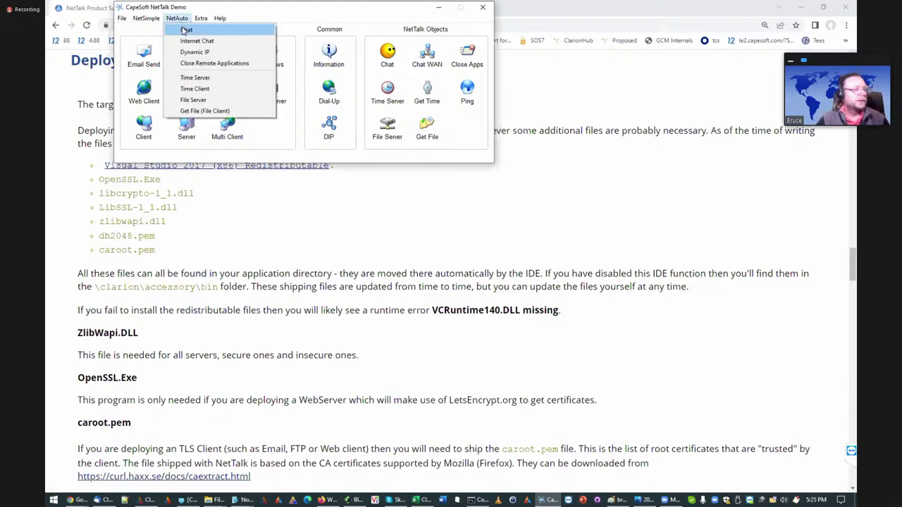
{"action": "left_click", "coordinate": [388, 55]}
{"action": "left_click", "coordinate": [387, 55]}
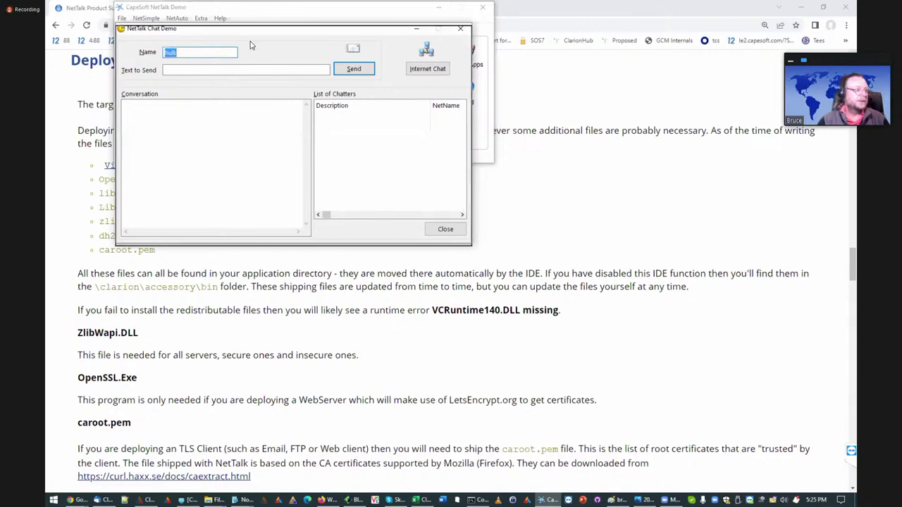
{"action": "left_click_drag", "start_coordinate": [250, 41], "coordinate": [218, 187]}
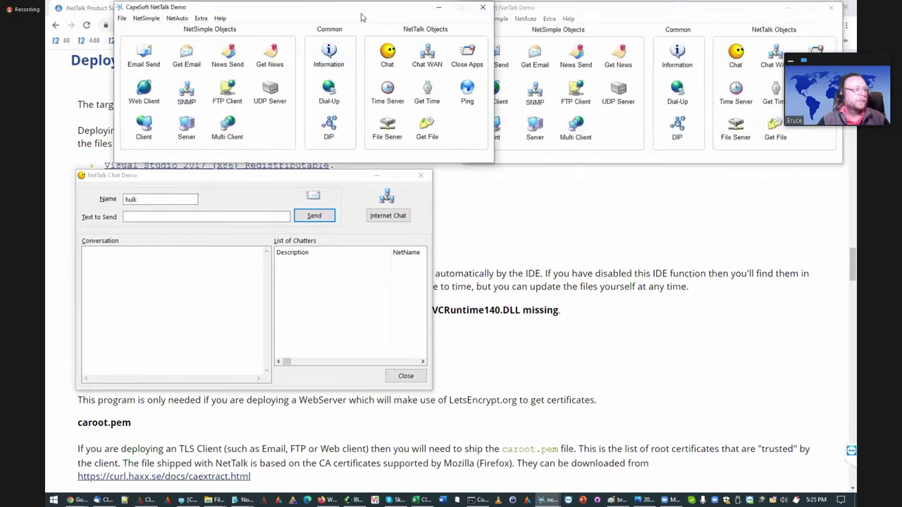
- Open a Chat Demo window in the second NetTalk Demo instance and move it lower
{"action": "left_click", "coordinate": [557, 14]}
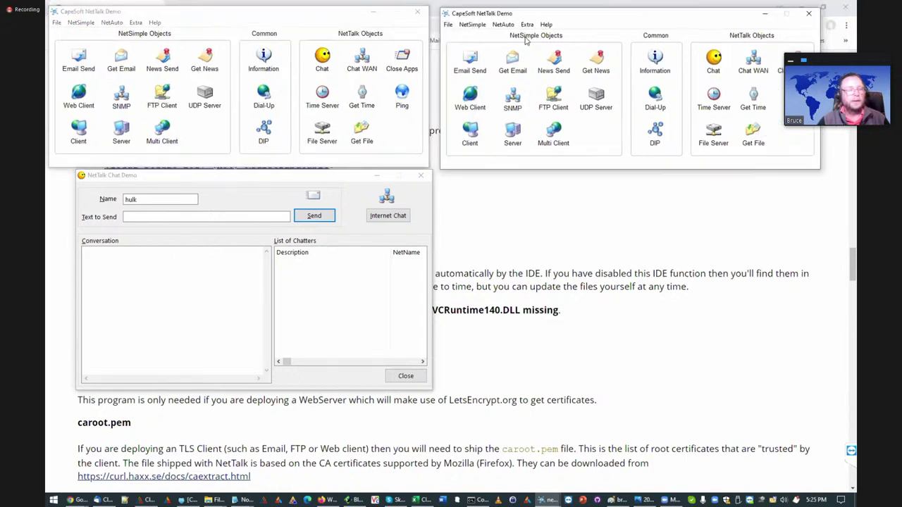
{"action": "left_click", "coordinate": [714, 59]}
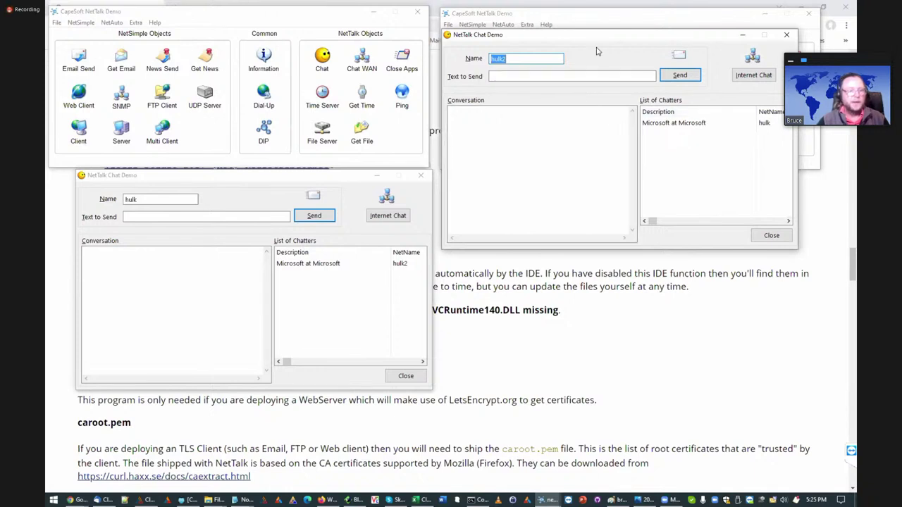
{"action": "left_click_drag", "start_coordinate": [597, 39], "coordinate": [603, 186]}
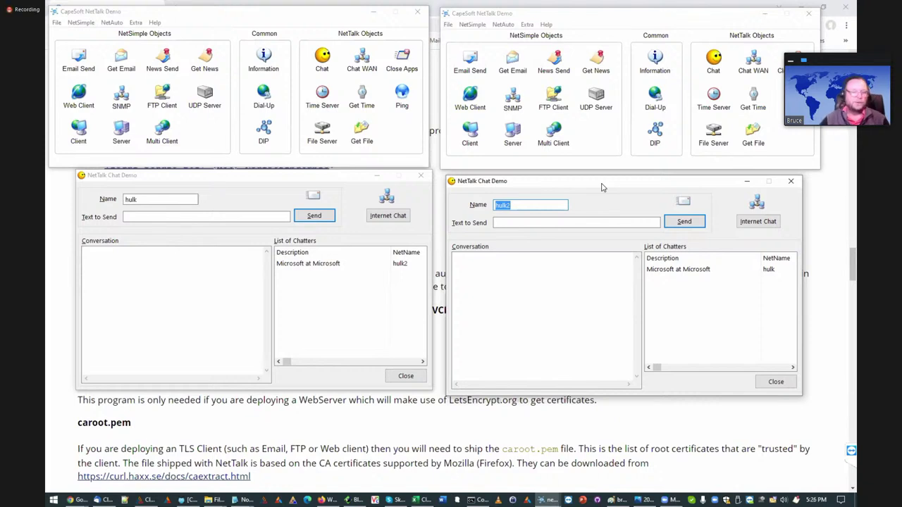
- Select hulk in the second window's chatter list, then switch between both chat windows
{"action": "left_click", "coordinate": [776, 272]}
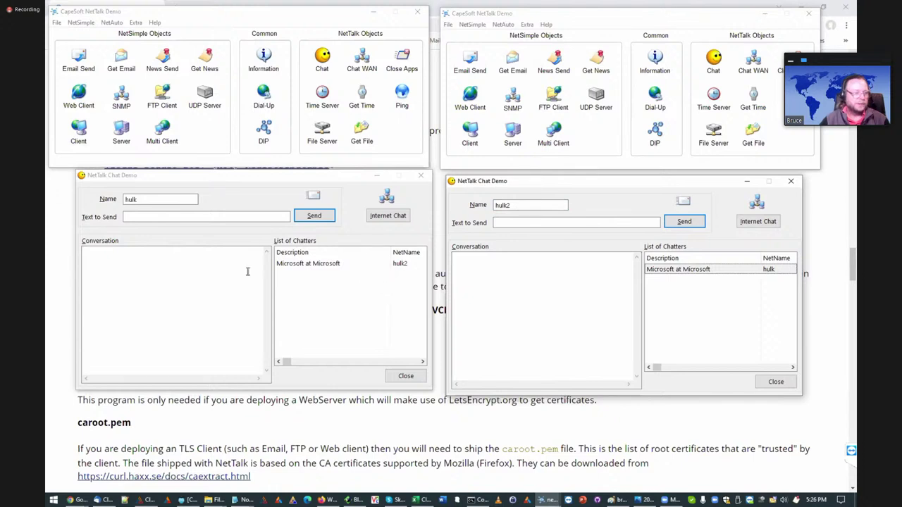
{"action": "left_click", "coordinate": [112, 216]}
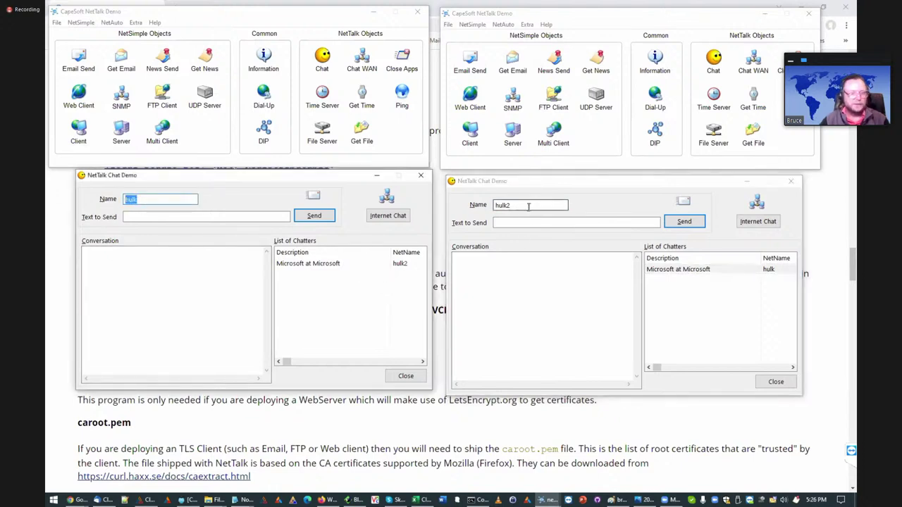
{"action": "left_click", "coordinate": [470, 218]}
{"action": "left_click", "coordinate": [787, 275]}
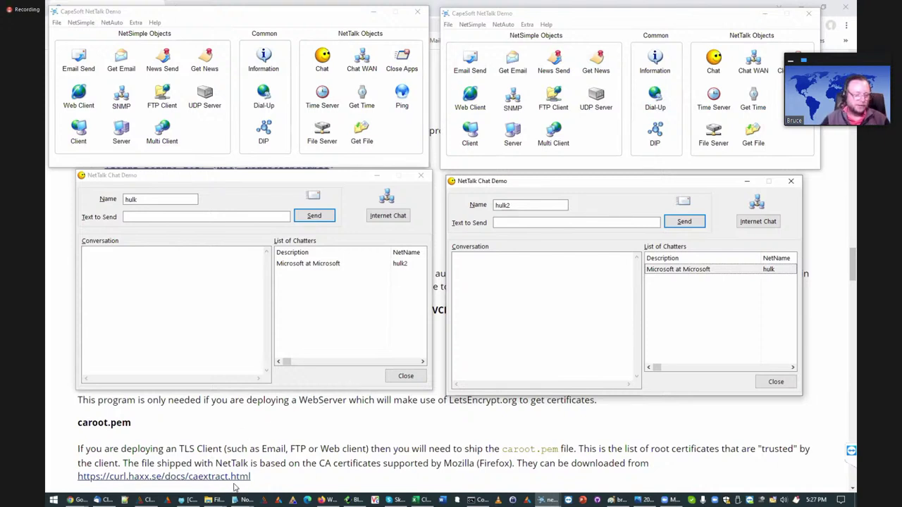
- Bring the NetTalk documentation page in Chrome to the front
{"action": "left_click", "coordinate": [76, 500]}
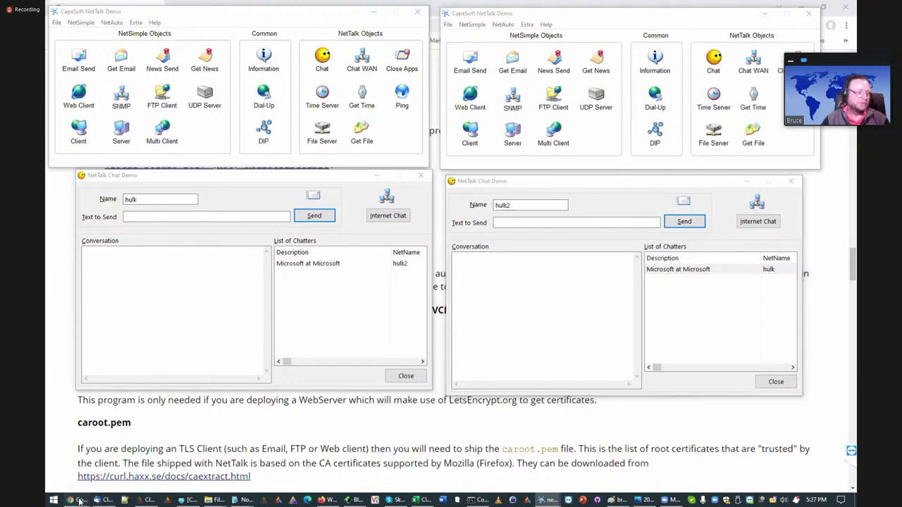
{"action": "left_click", "coordinate": [218, 463]}
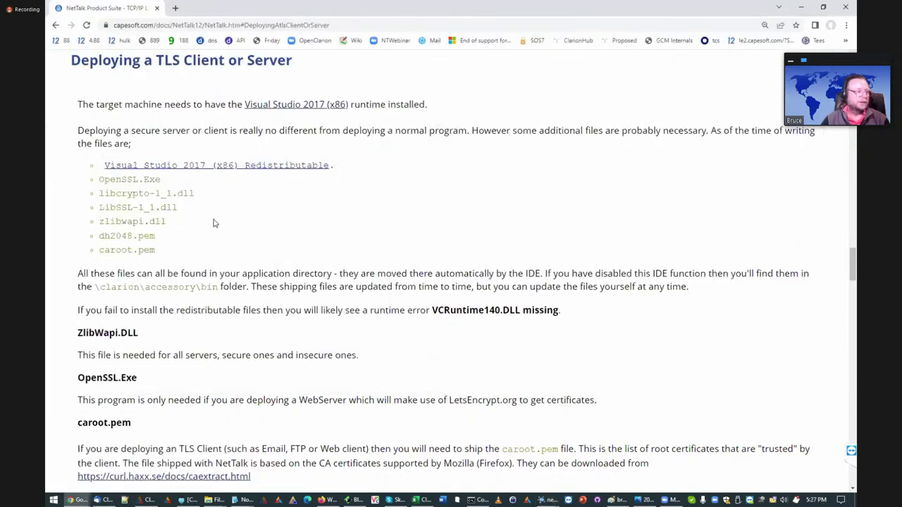
{"action": "scroll", "coordinate": [282, 184], "scroll_direction": "up", "scroll_amount": 15}
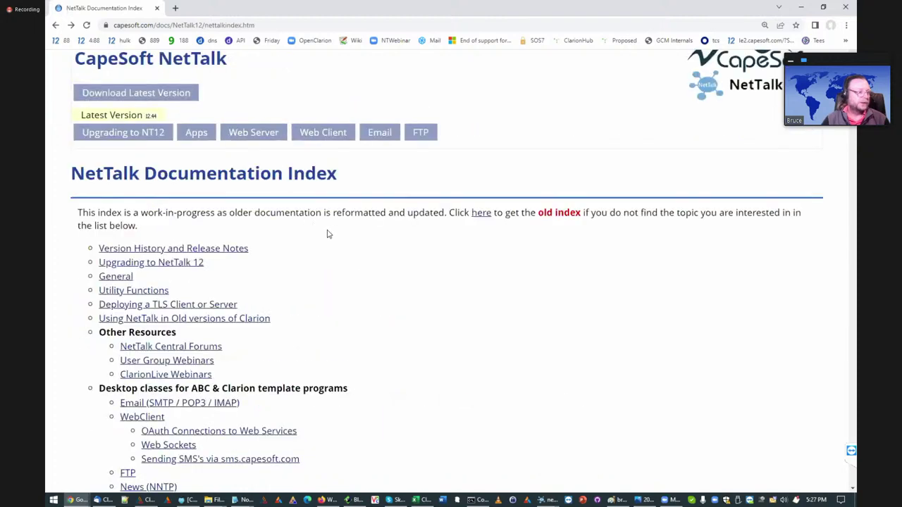
- Go to Utility Functions > NetOptions and highlight the NET:SETDGPORT equate
{"action": "left_click", "coordinate": [161, 294]}
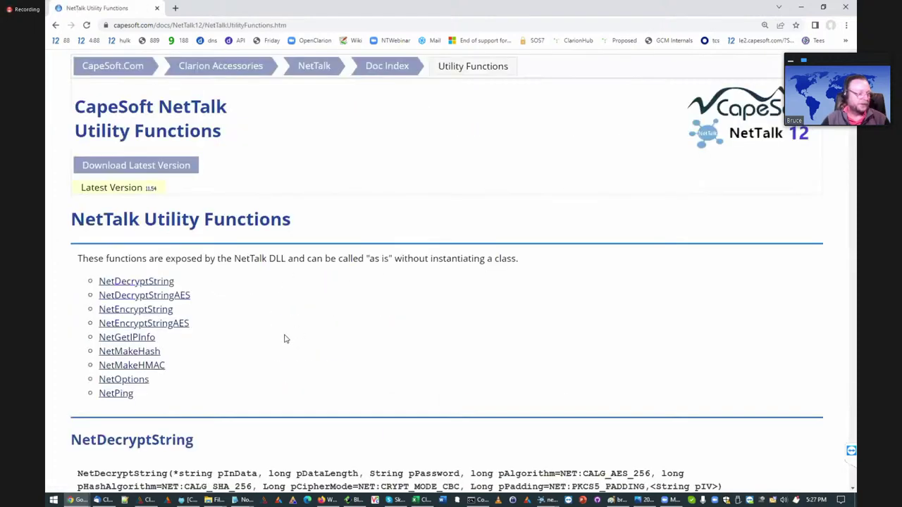
{"action": "left_click", "coordinate": [143, 379]}
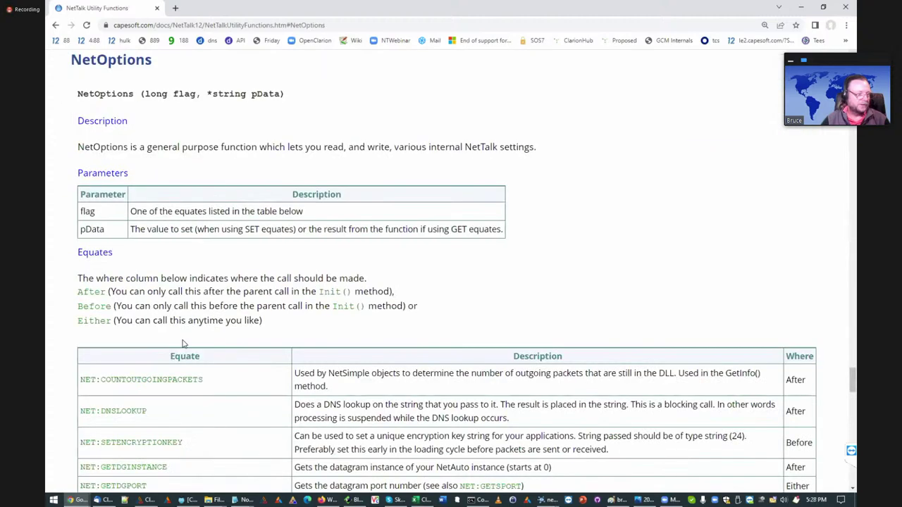
{"action": "scroll", "coordinate": [199, 323], "scroll_direction": "down", "scroll_amount": 3}
{"action": "scroll", "coordinate": [199, 323], "scroll_direction": "down", "scroll_amount": 1}
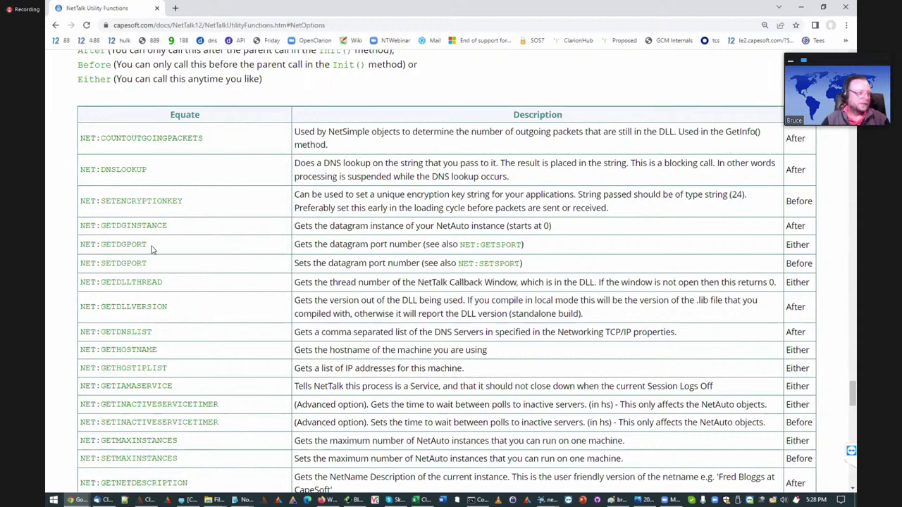
{"action": "left_click_drag", "start_coordinate": [151, 264], "coordinate": [83, 264]}
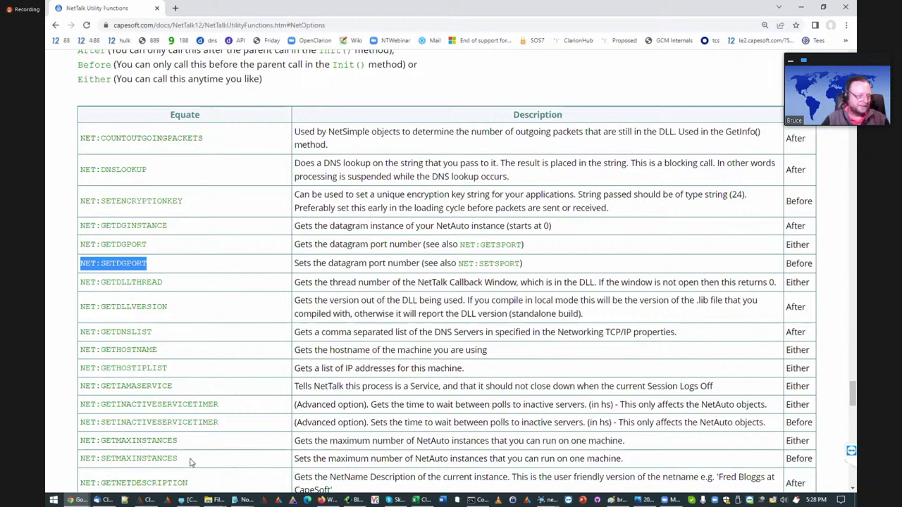
- Highlight the NET:SETMAXINSTANCES equate in the NetOptions table and scroll further down
{"action": "left_click_drag", "start_coordinate": [190, 462], "coordinate": [79, 460]}
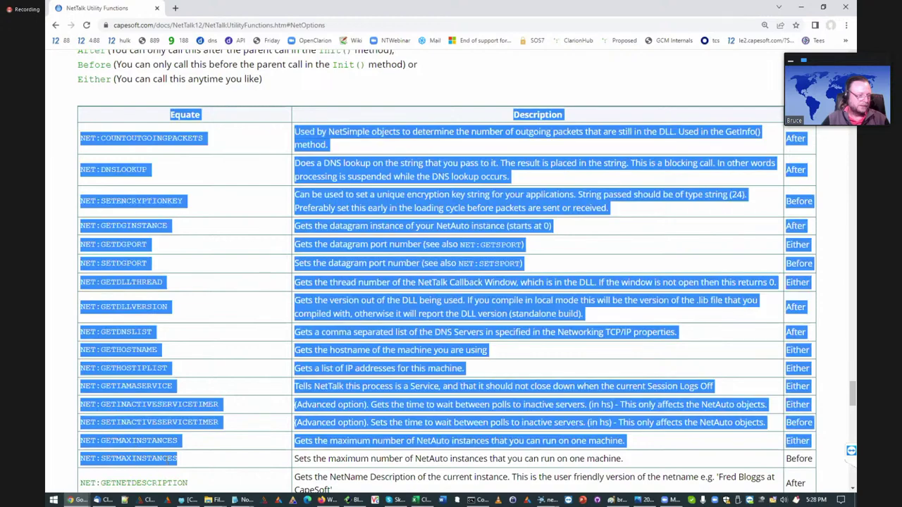
{"action": "double_click", "coordinate": [169, 460]}
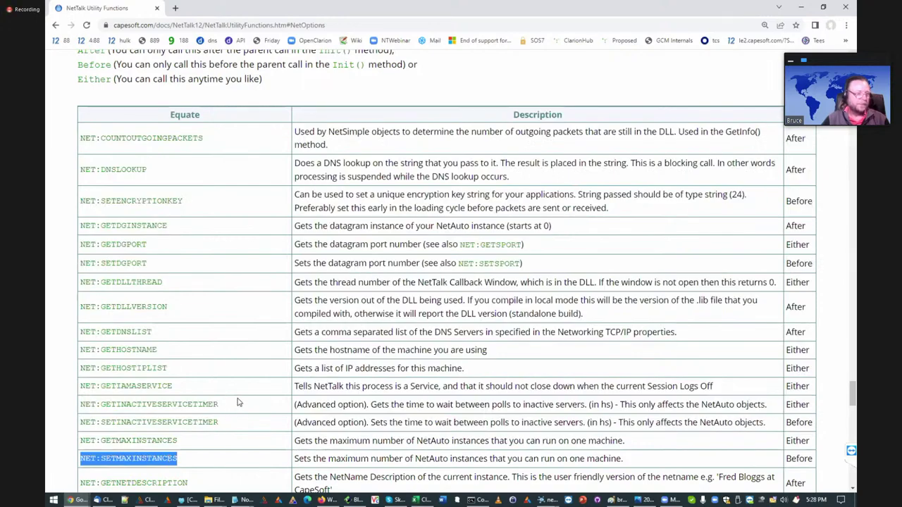
{"action": "scroll", "coordinate": [238, 402], "scroll_direction": "down", "scroll_amount": 3}
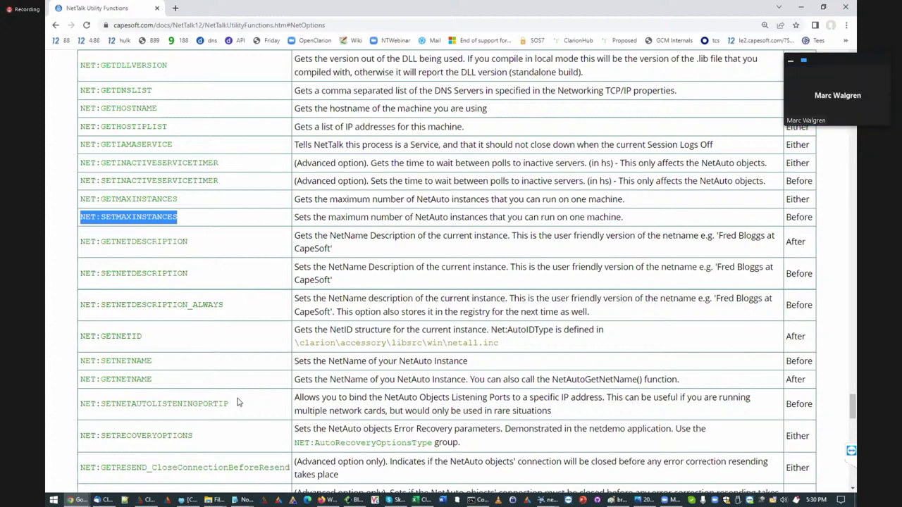
- Browse the NetOptions equates table, then minimise Chrome to return to the chat windows
{"action": "scroll", "coordinate": [416, 285], "scroll_direction": "down", "scroll_amount": 3}
{"action": "scroll", "coordinate": [415, 285], "scroll_direction": "down", "scroll_amount": 4}
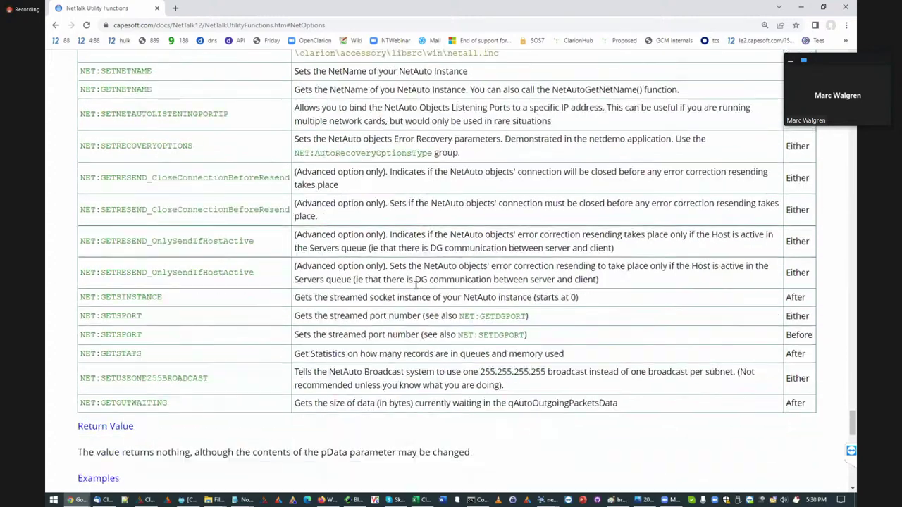
{"action": "scroll", "coordinate": [416, 285], "scroll_direction": "down", "scroll_amount": 3}
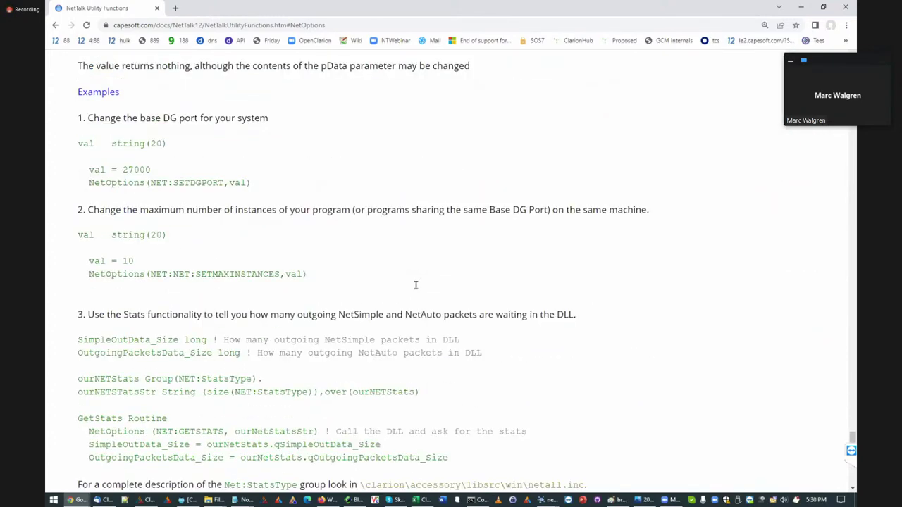
{"action": "scroll", "coordinate": [416, 284], "scroll_direction": "up", "scroll_amount": 14}
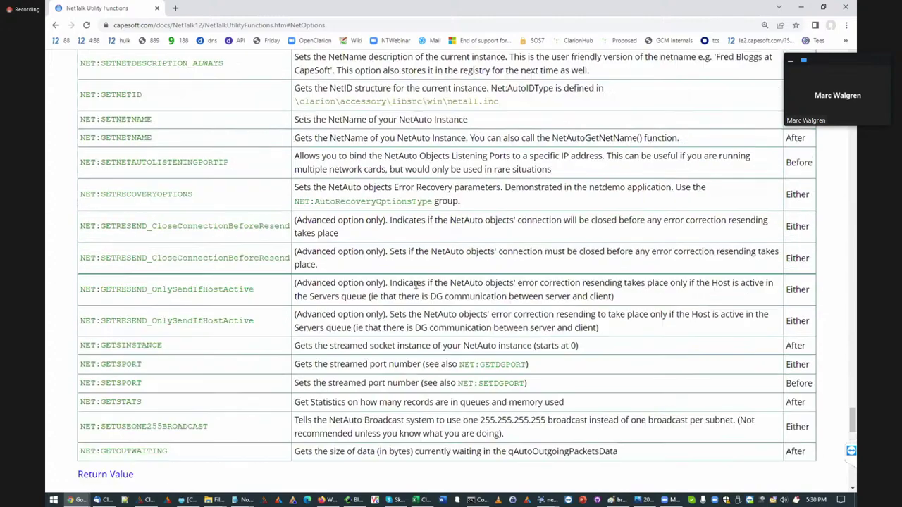
{"action": "scroll", "coordinate": [416, 284], "scroll_direction": "up", "scroll_amount": 2}
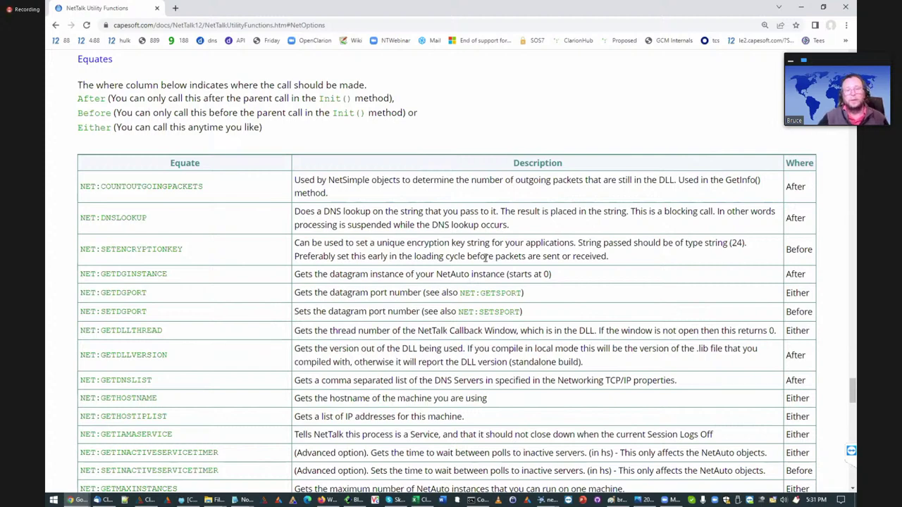
{"action": "left_click", "coordinate": [801, 6]}
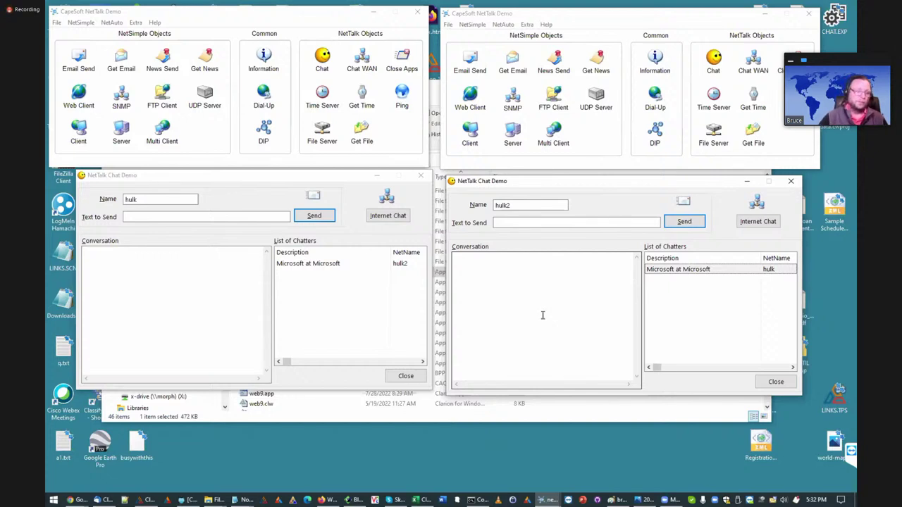
{"action": "left_click", "coordinate": [514, 295]}
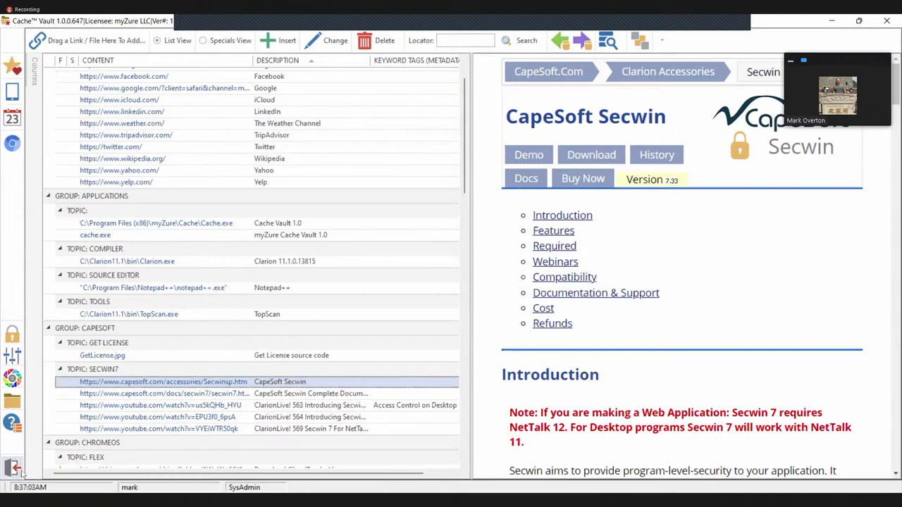
- Exit and relaunch Cache Vault, then preview the saved bing.com link's page
{"action": "left_click", "coordinate": [14, 469]}
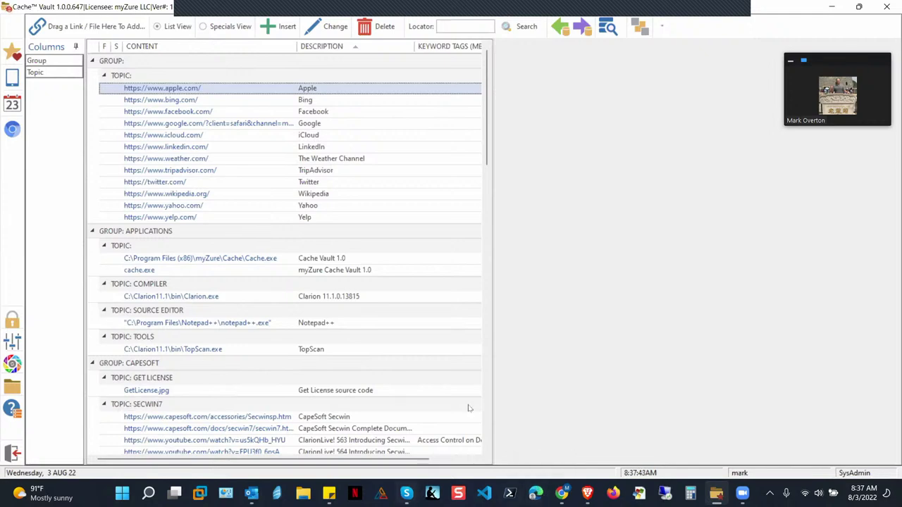
{"action": "left_click", "coordinate": [342, 99]}
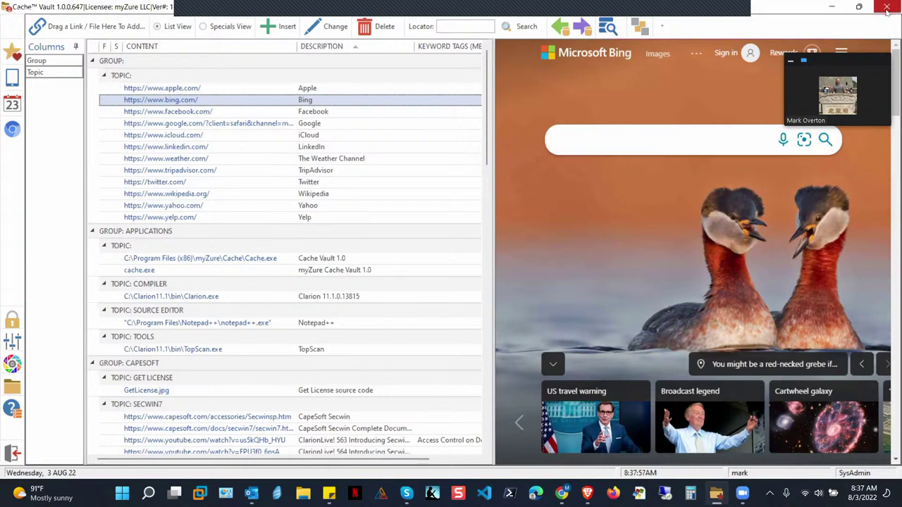
- Close the Cache Vault window with its X button so the desktop shows
{"action": "left_click", "coordinate": [887, 8]}
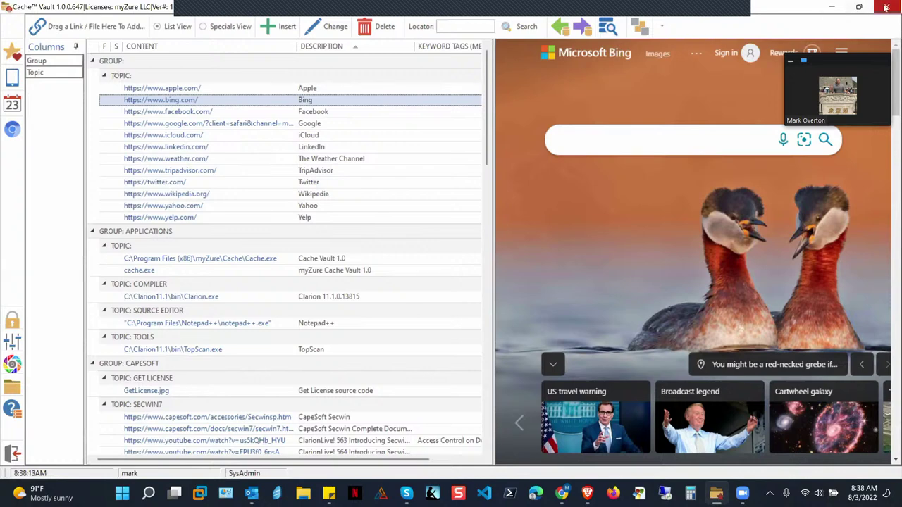
{"action": "left_click", "coordinate": [886, 7]}
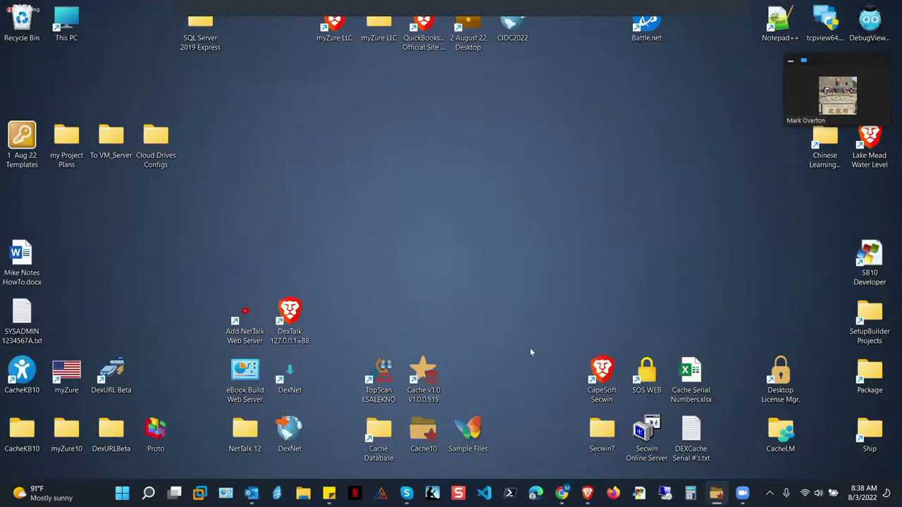
- Bring Chrome's New Tab page forward, clear the 'time in taiwan' text and start a new query
{"action": "left_click", "coordinate": [569, 495]}
{"action": "type", "text": "t"}
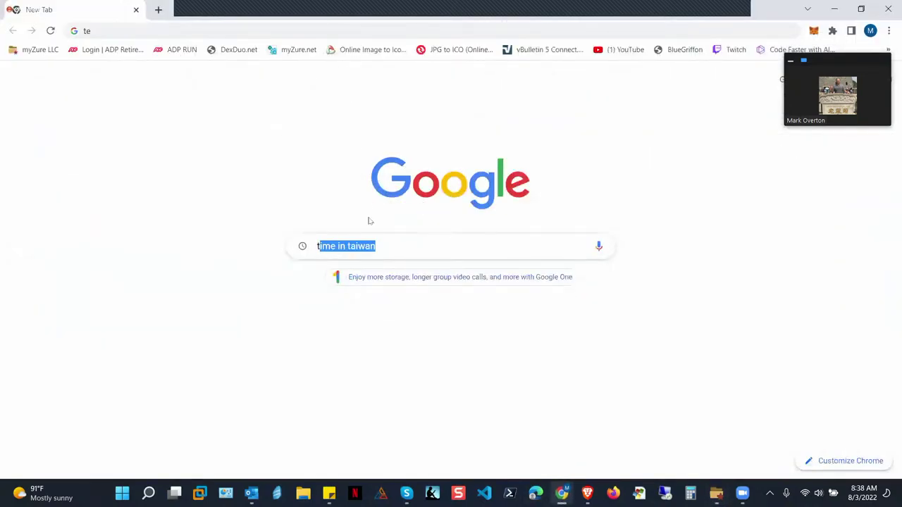
{"action": "left_click", "coordinate": [368, 246]}
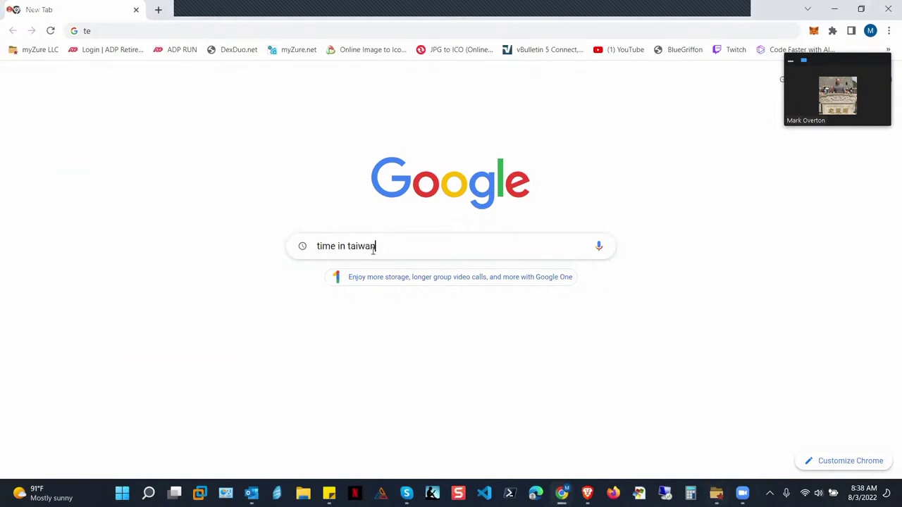
{"action": "left_click_drag", "start_coordinate": [372, 246], "coordinate": [317, 254]}
{"action": "key", "text": "BackSpace"}
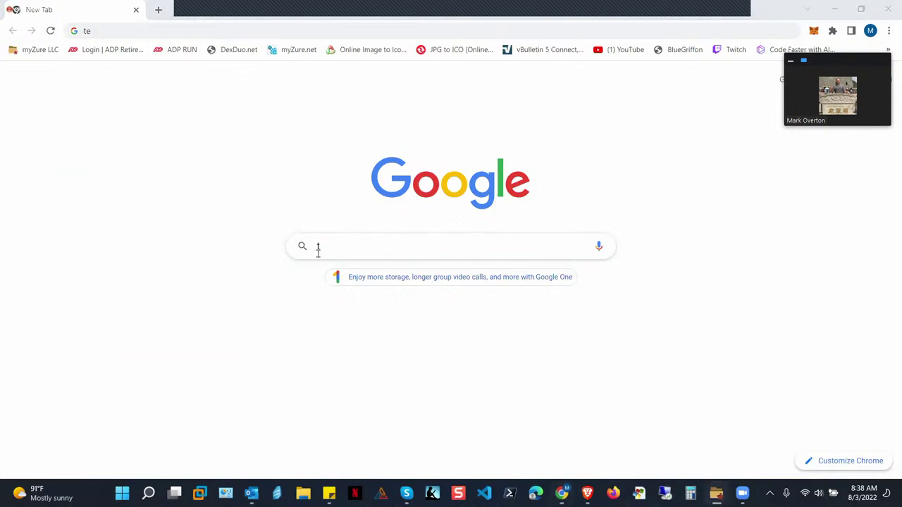
{"action": "type", "text": "t"}
{"action": "left_click", "coordinate": [379, 246]}
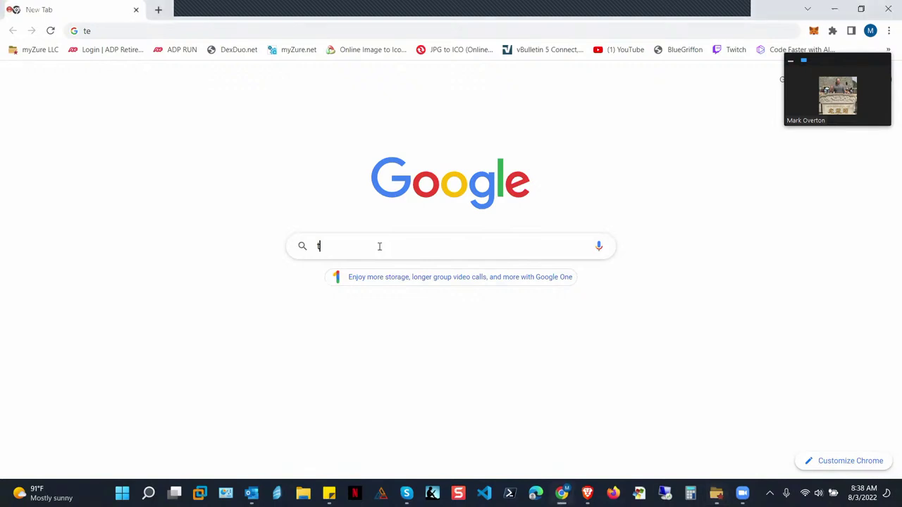
{"action": "type", "text": "g"}
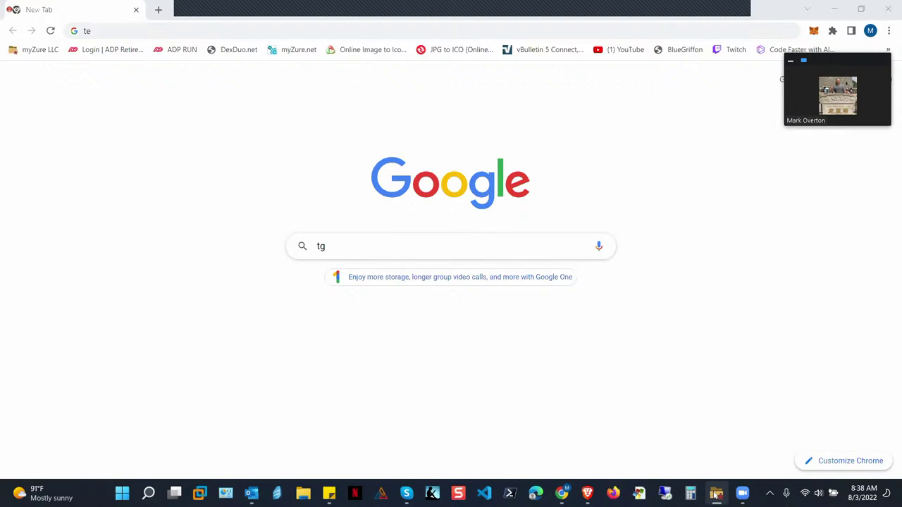
- Bring Cache Vault forward from the taskbar, then switch back to Chrome
{"action": "left_click", "coordinate": [716, 495]}
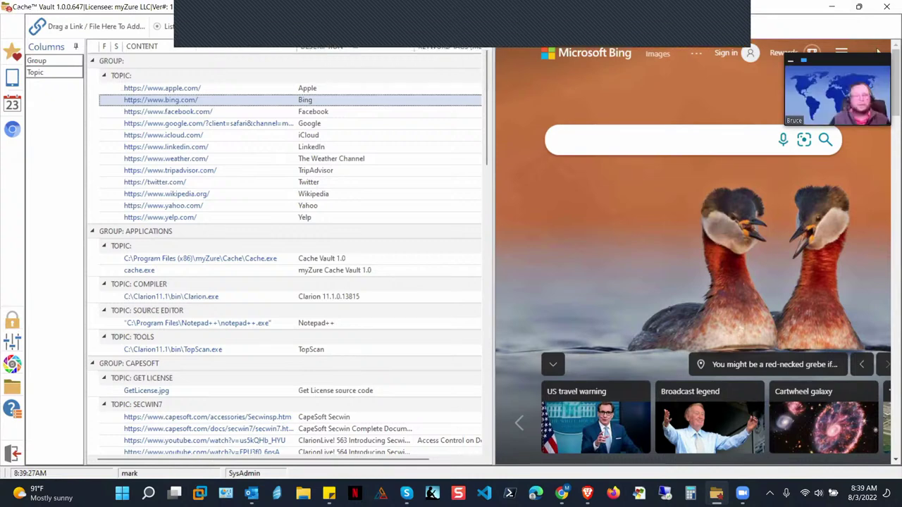
{"action": "key", "text": "alt+Tab"}
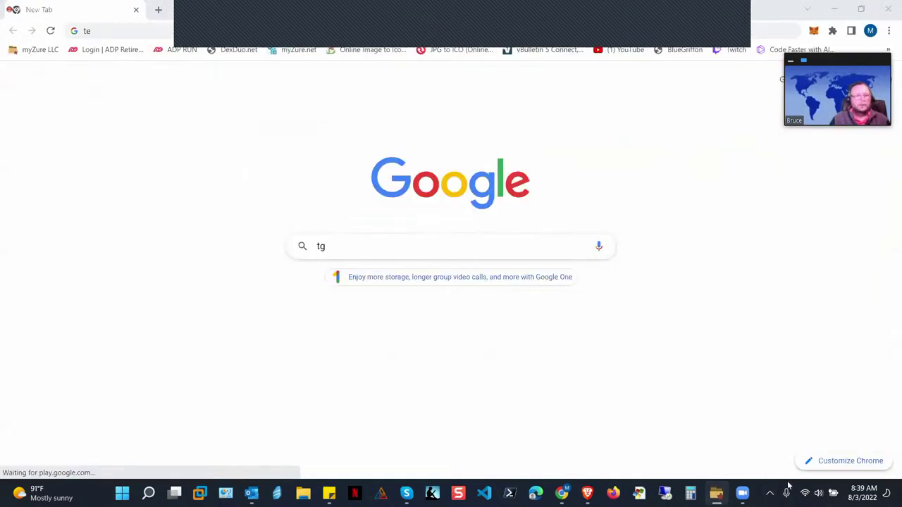
{"action": "mouse_move", "coordinate": [719, 494]}
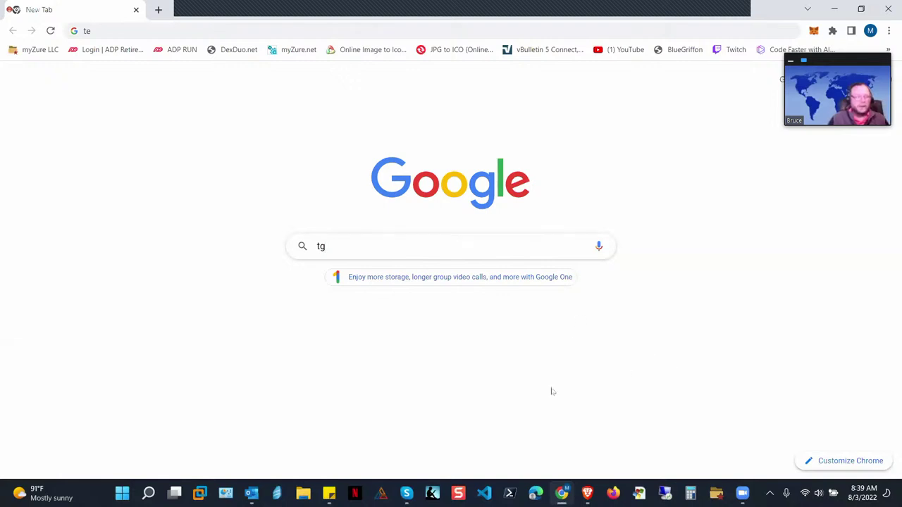
- Log back into Cache Vault with the password, unpin Columns, and open the Secwinsp.htm link
{"action": "left_click", "coordinate": [716, 494]}
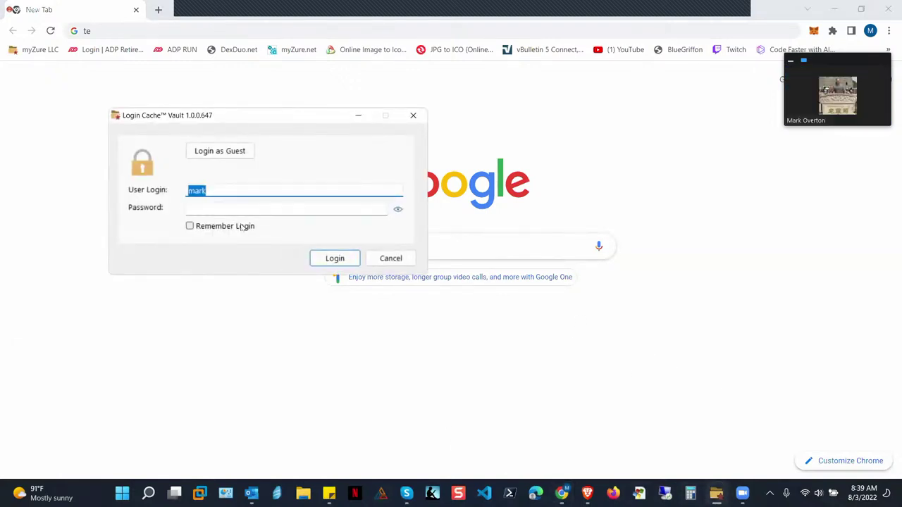
{"action": "key", "text": "Tab"}
{"action": "type", "text": "*****"}
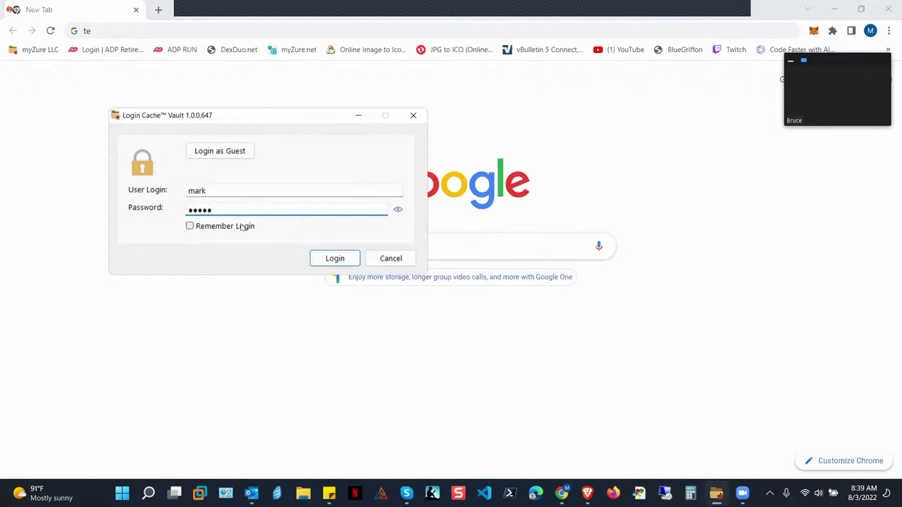
{"action": "left_click", "coordinate": [323, 258]}
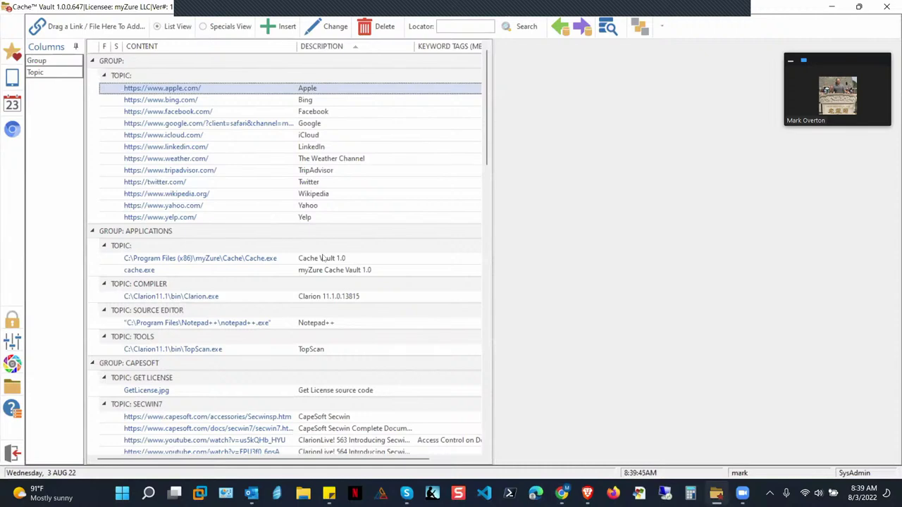
{"action": "left_click", "coordinate": [76, 47]}
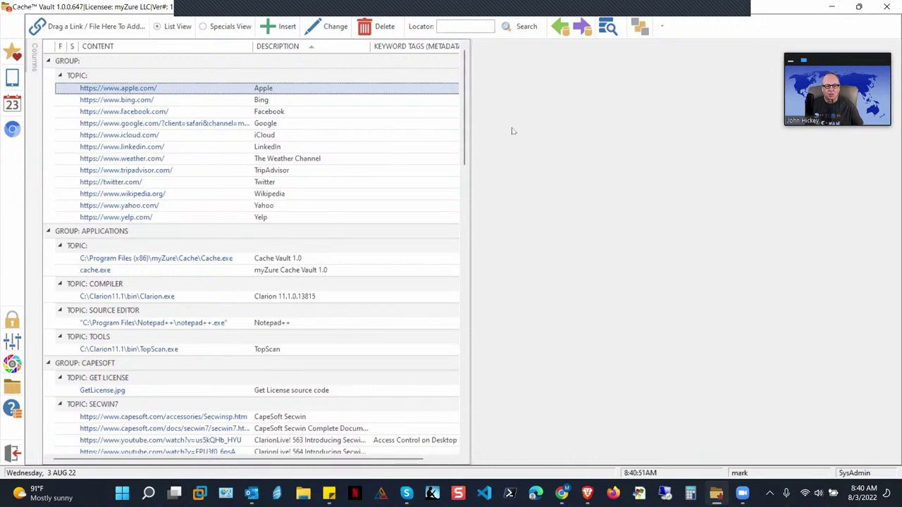
{"action": "left_click", "coordinate": [350, 417]}
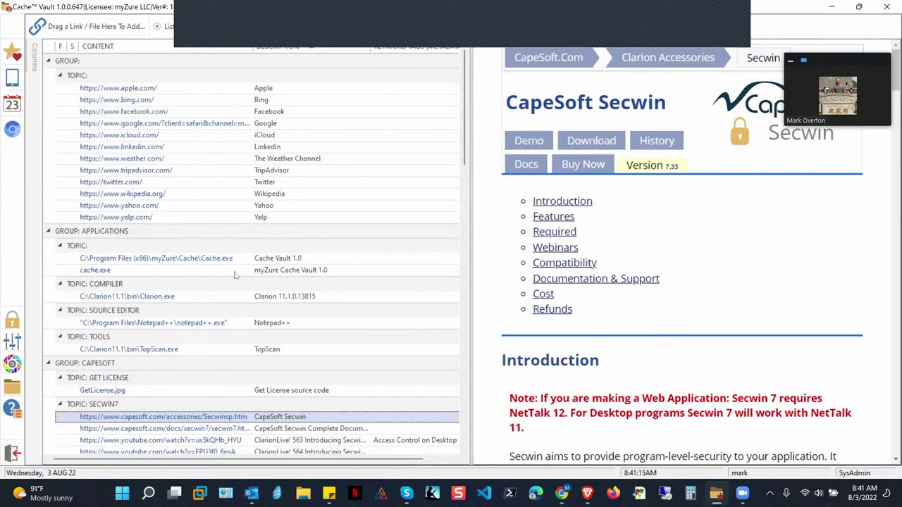
- View the trial license's General tab details, then close Cache Vault and Chrome
{"action": "left_click", "coordinate": [11, 326]}
{"action": "left_click", "coordinate": [81, 408]}
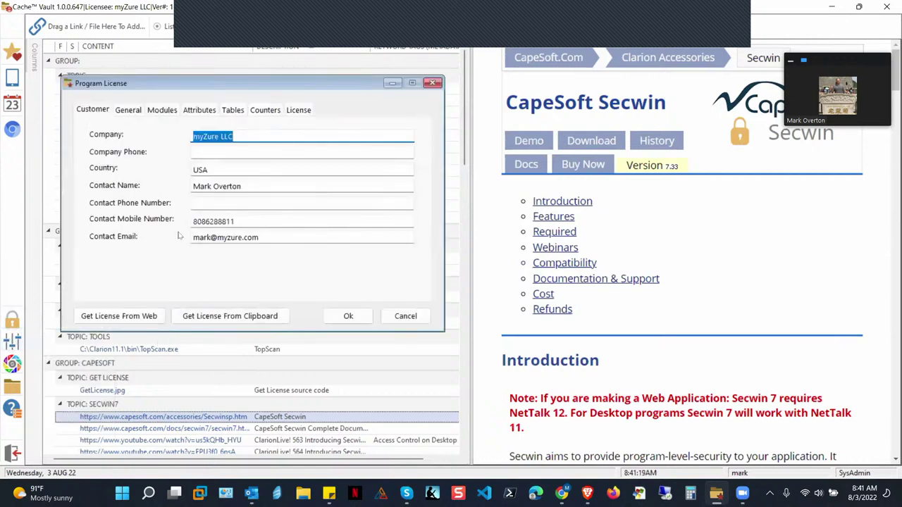
{"action": "left_click", "coordinate": [129, 112]}
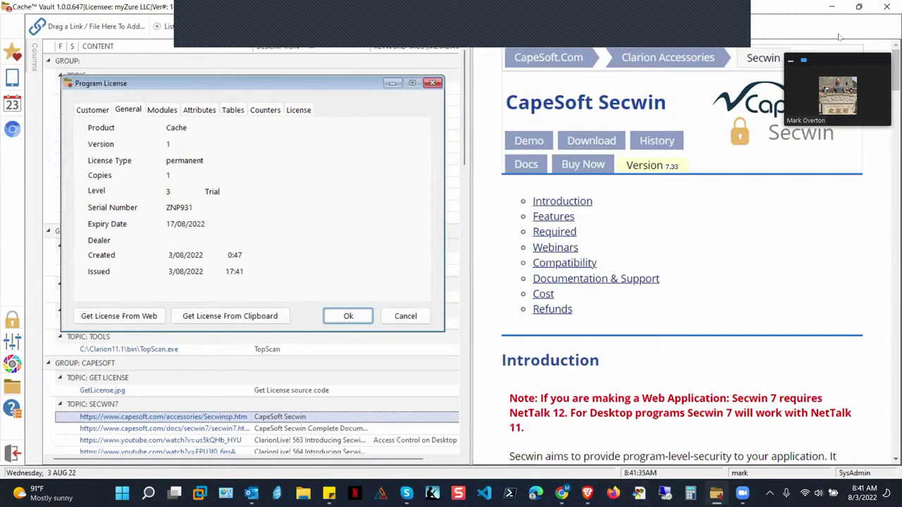
{"action": "left_click", "coordinate": [887, 6]}
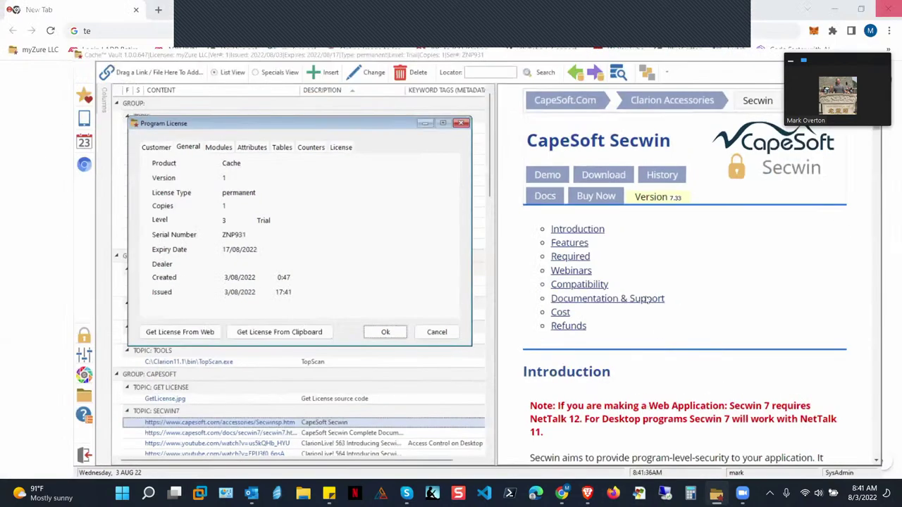
{"action": "left_click", "coordinate": [887, 8]}
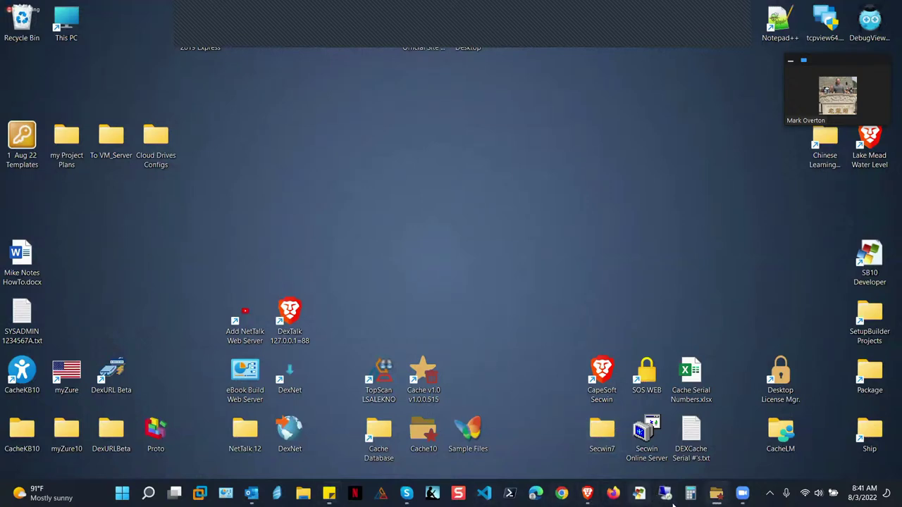
- Open the SOS WEB site from the desktop shortcut, then restore the Cache Vault window
{"action": "double_click", "coordinate": [646, 375]}
{"action": "left_click", "coordinate": [716, 493]}
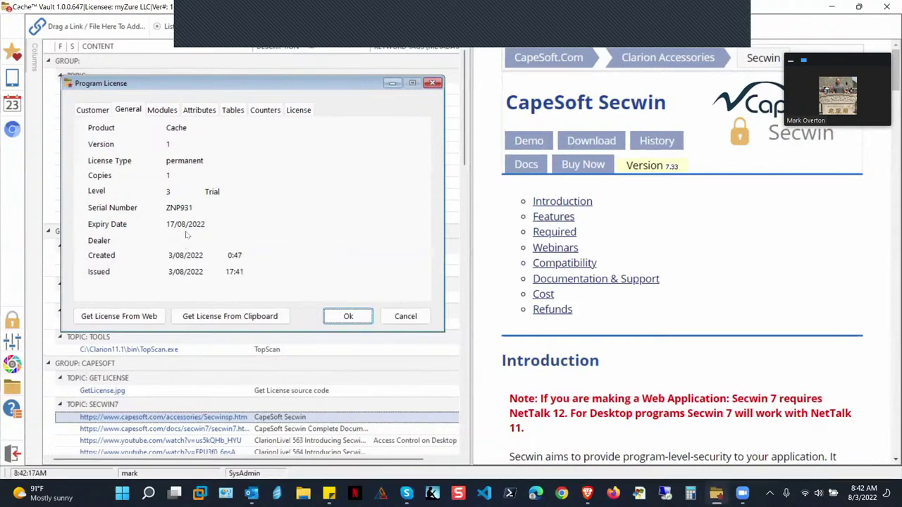
- Request the license from the web, close Cache after the runtime error, and relaunch it
{"action": "left_click", "coordinate": [141, 318]}
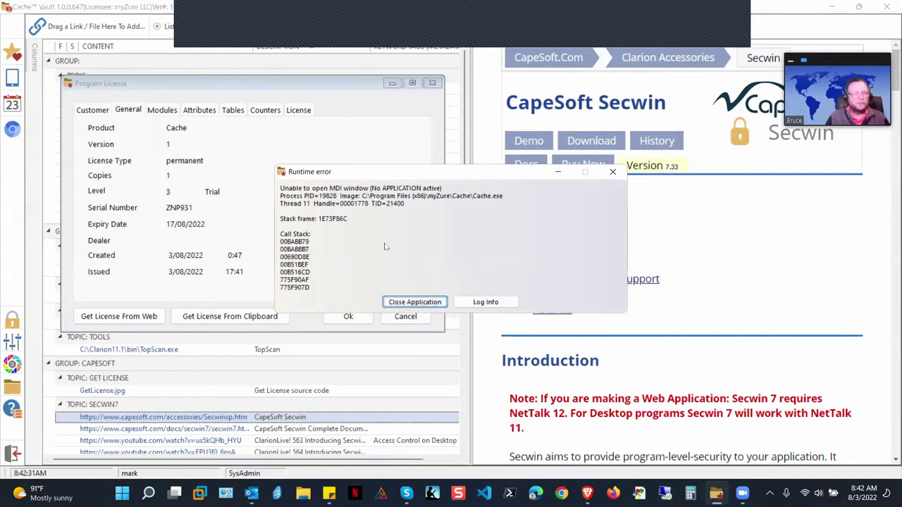
{"action": "left_click", "coordinate": [413, 302]}
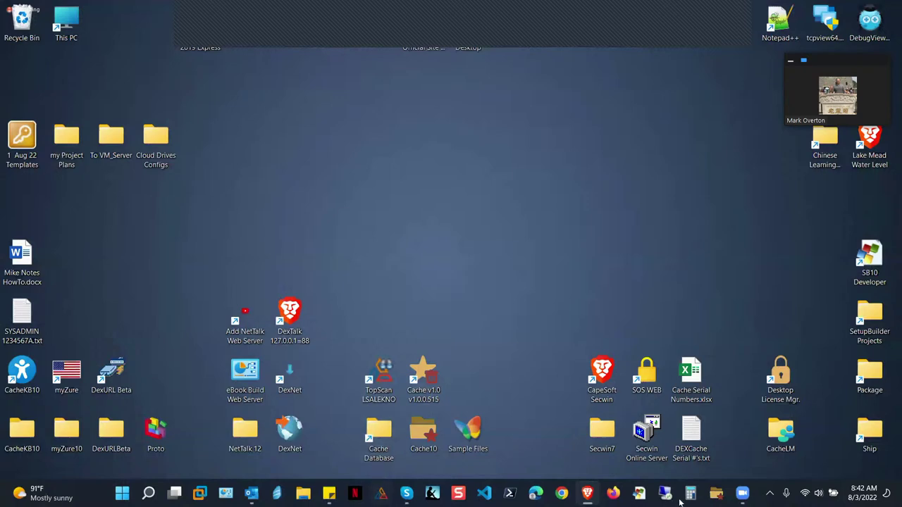
{"action": "left_click", "coordinate": [715, 495]}
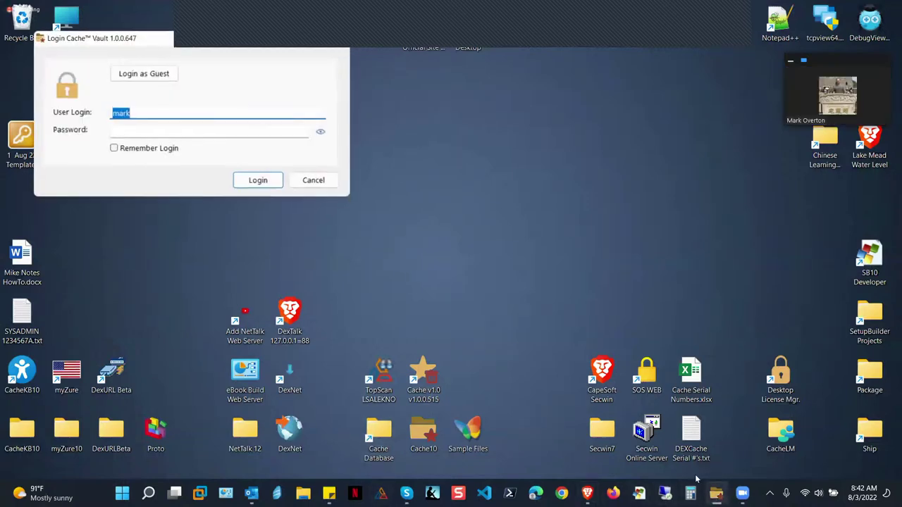
- Log in to Cache Vault with the account password
{"action": "key", "text": "Tab"}
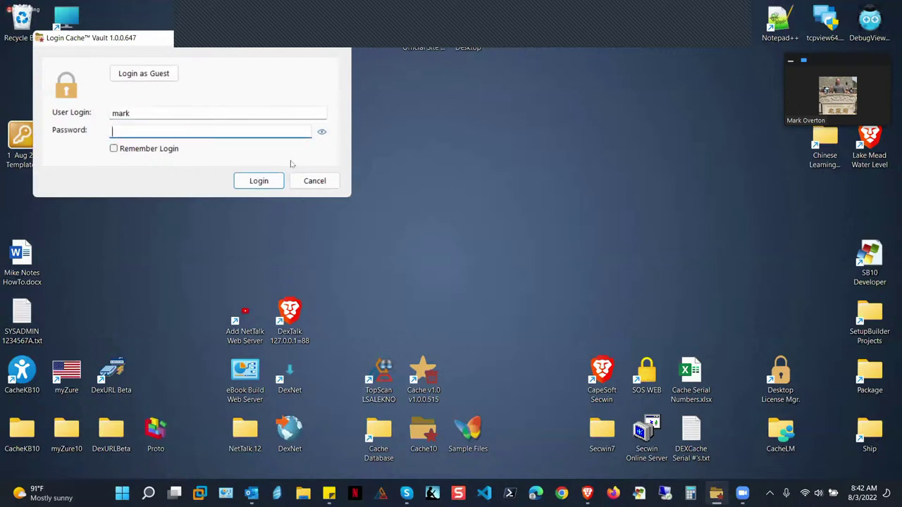
{"action": "type", "text": "*****"}
{"action": "key", "text": "Return"}
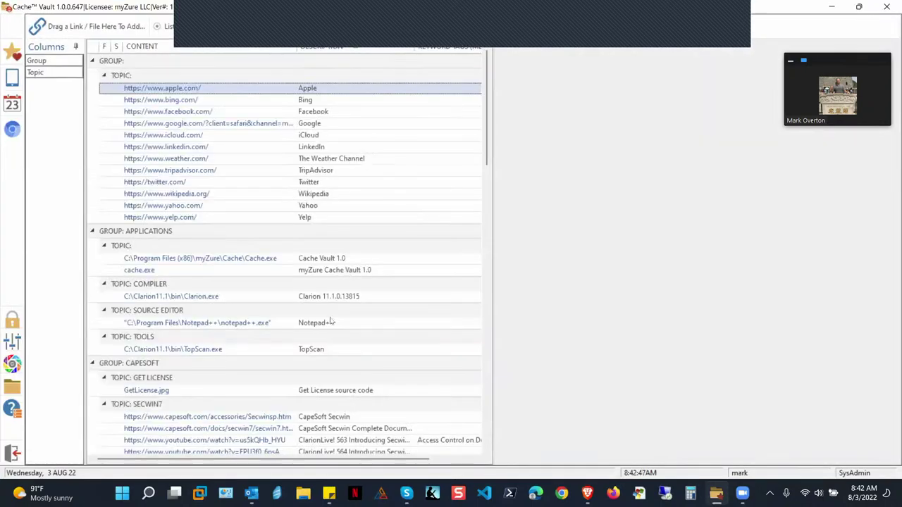
- Get the program license from the web and confirm the license-updated messages
{"action": "left_click", "coordinate": [13, 321]}
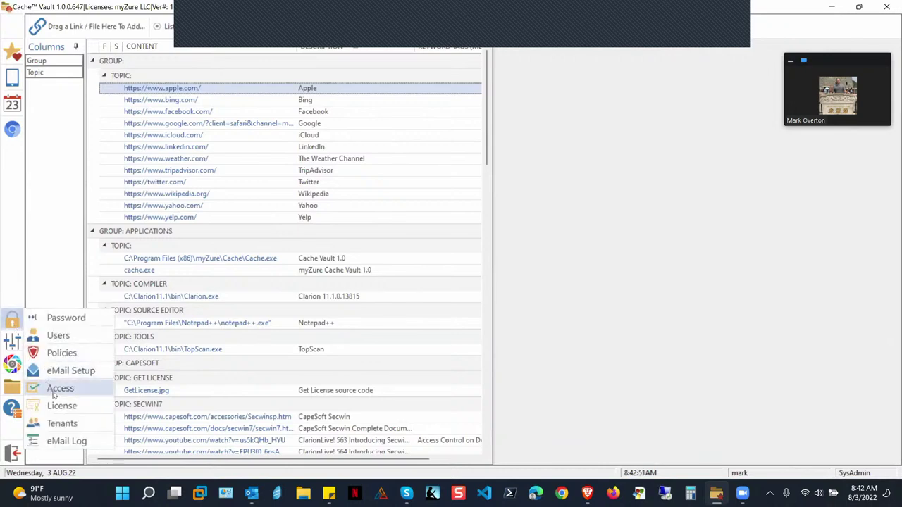
{"action": "left_click", "coordinate": [77, 406]}
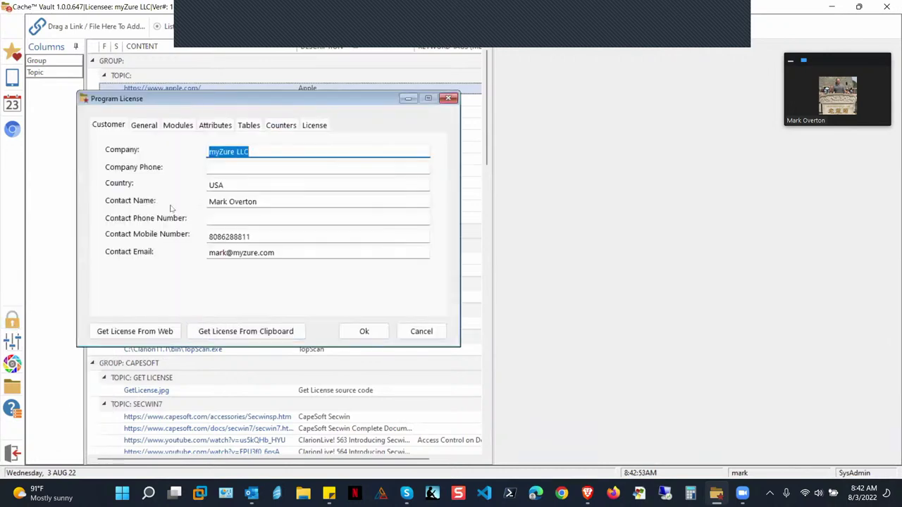
{"action": "left_click", "coordinate": [144, 125]}
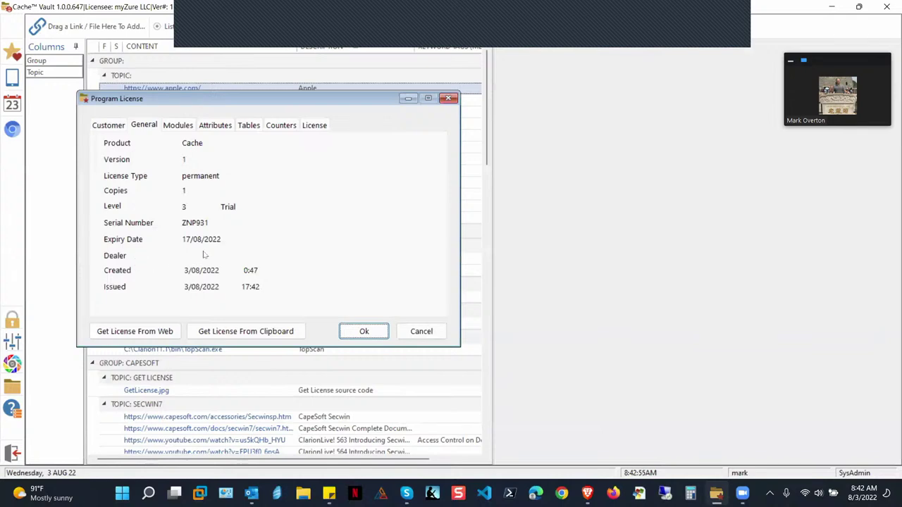
{"action": "left_click", "coordinate": [106, 126]}
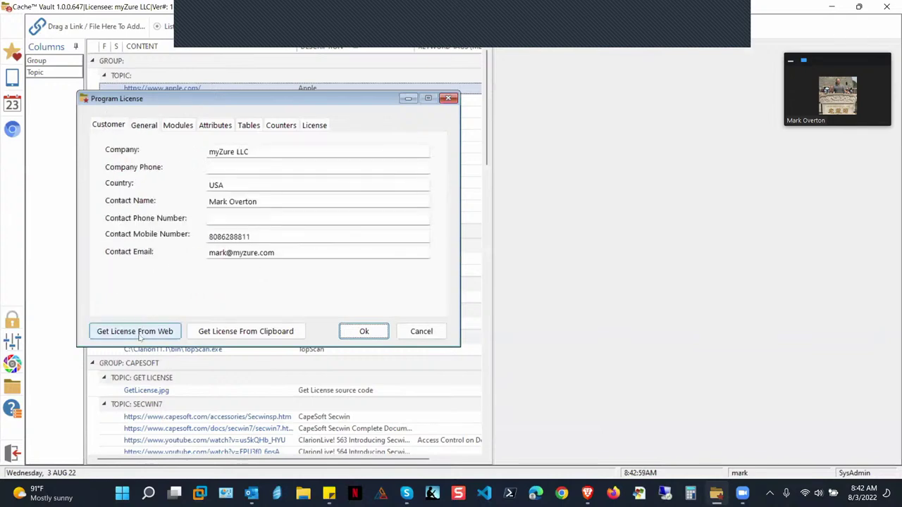
{"action": "left_click", "coordinate": [139, 336]}
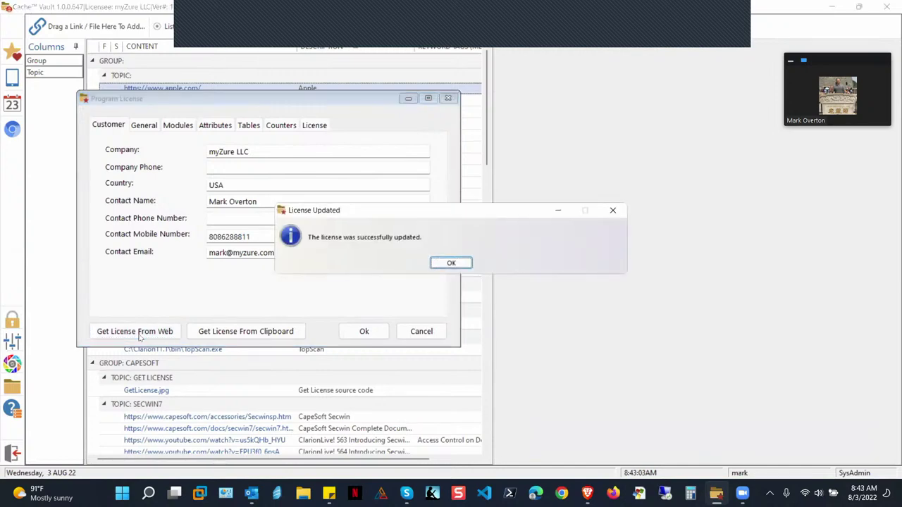
{"action": "left_click", "coordinate": [451, 263]}
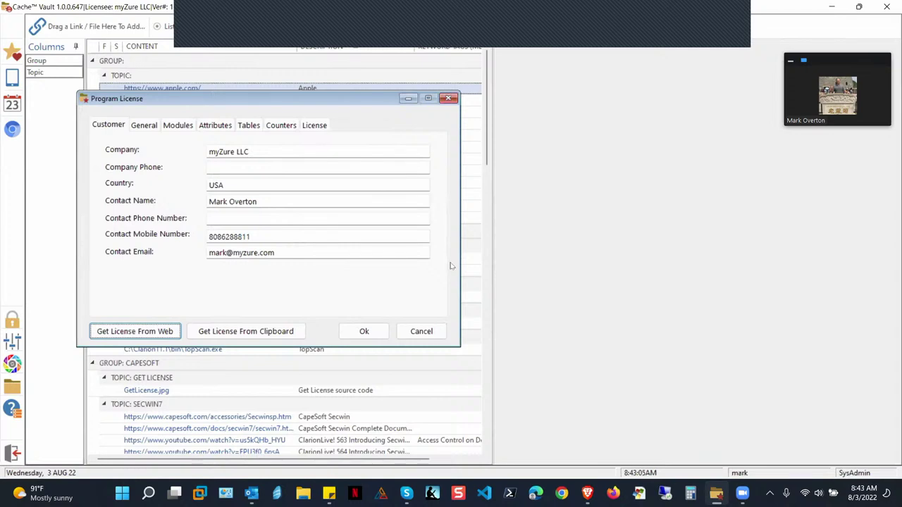
{"action": "left_click", "coordinate": [367, 331]}
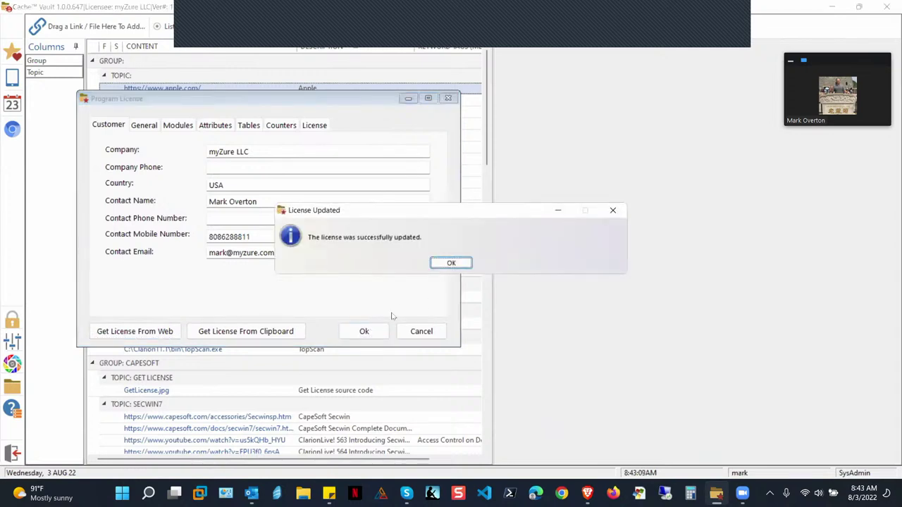
{"action": "left_click", "coordinate": [451, 263]}
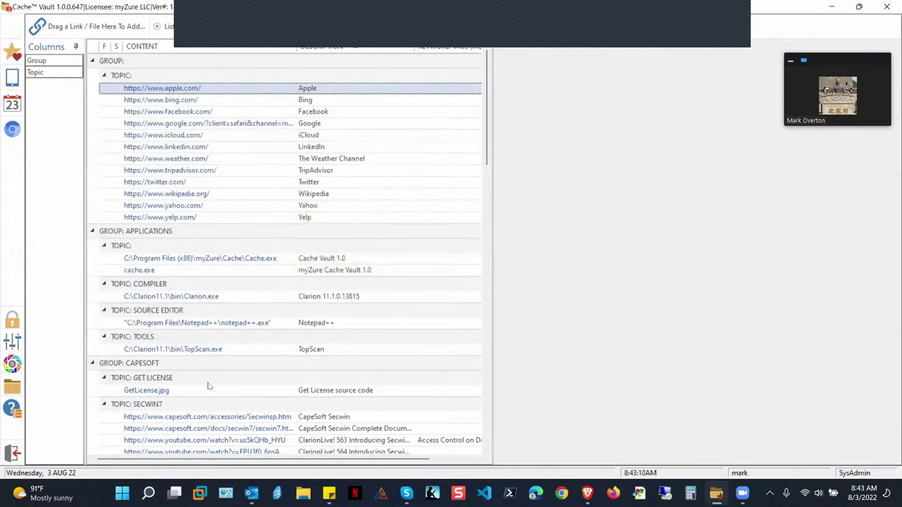
- Log out of Cache Vault and sign back in with the same user's password
{"action": "left_click", "coordinate": [16, 457]}
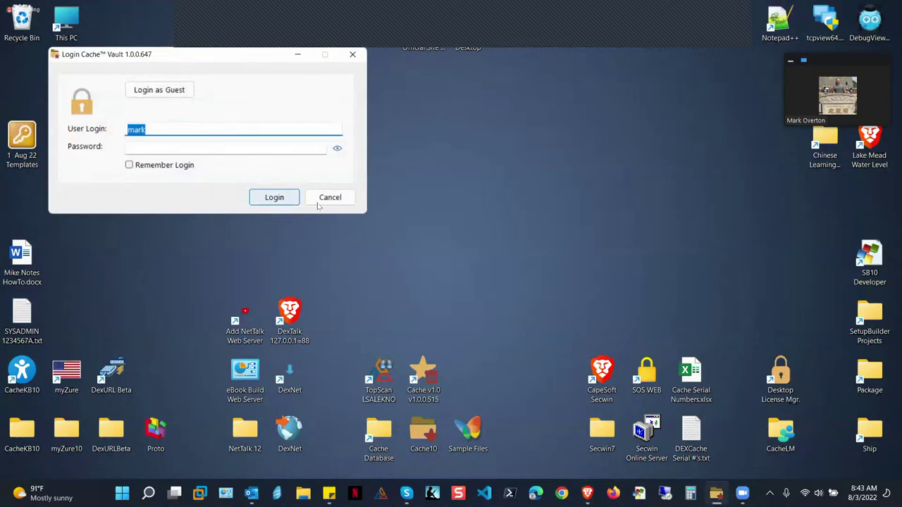
{"action": "key", "text": "Tab"}
{"action": "type", "text": "*****"}
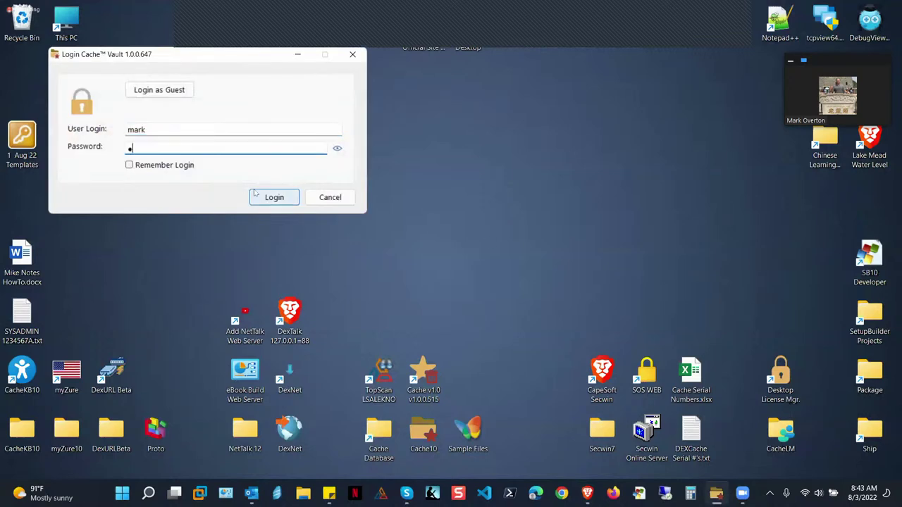
{"action": "left_click", "coordinate": [260, 200]}
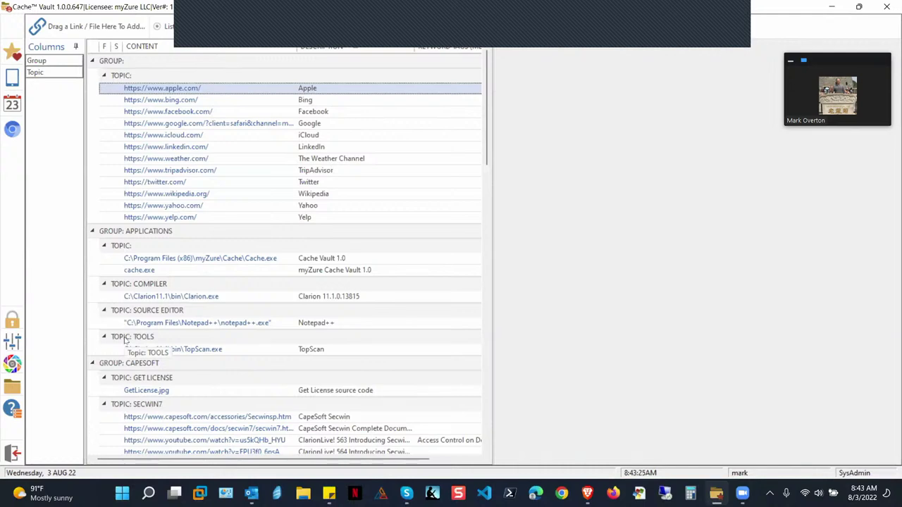
- Show the General tab of the Program License details to check the license issue time
{"action": "left_click", "coordinate": [12, 319]}
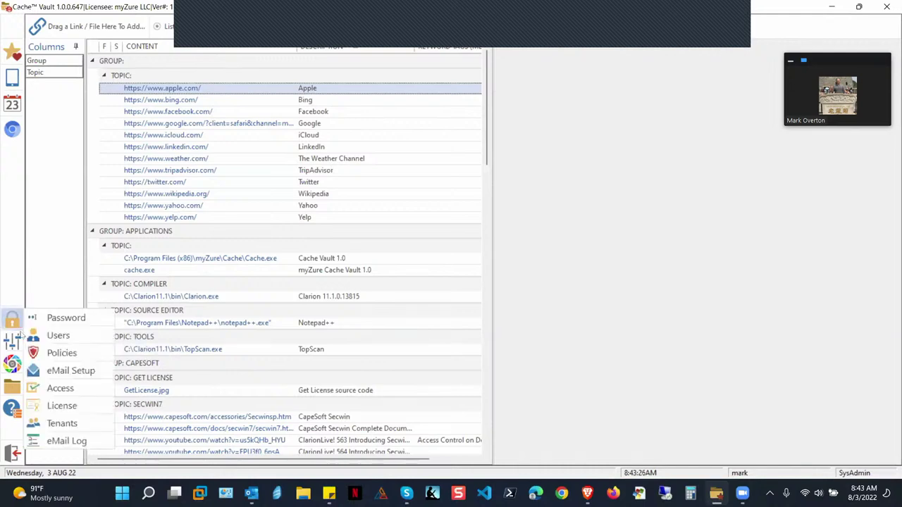
{"action": "left_click", "coordinate": [61, 406]}
{"action": "left_click", "coordinate": [168, 139]}
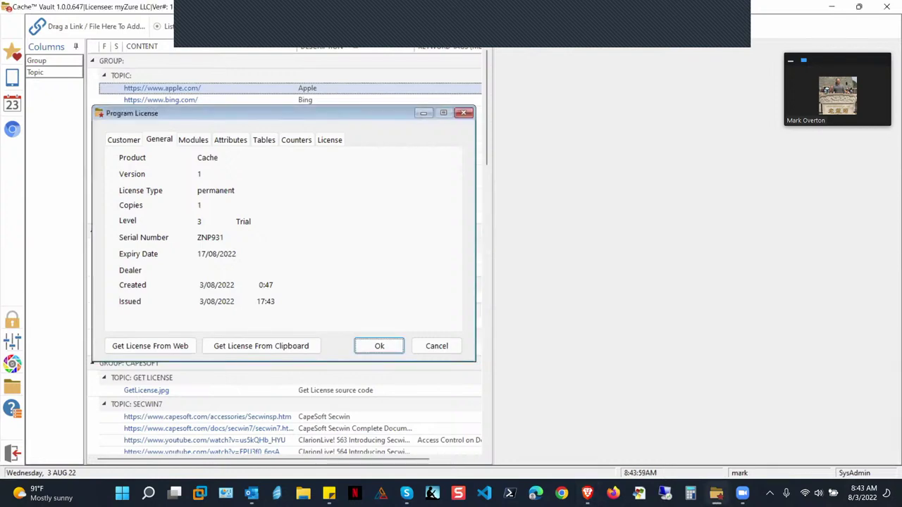
{"action": "key", "text": "alt+Tab"}
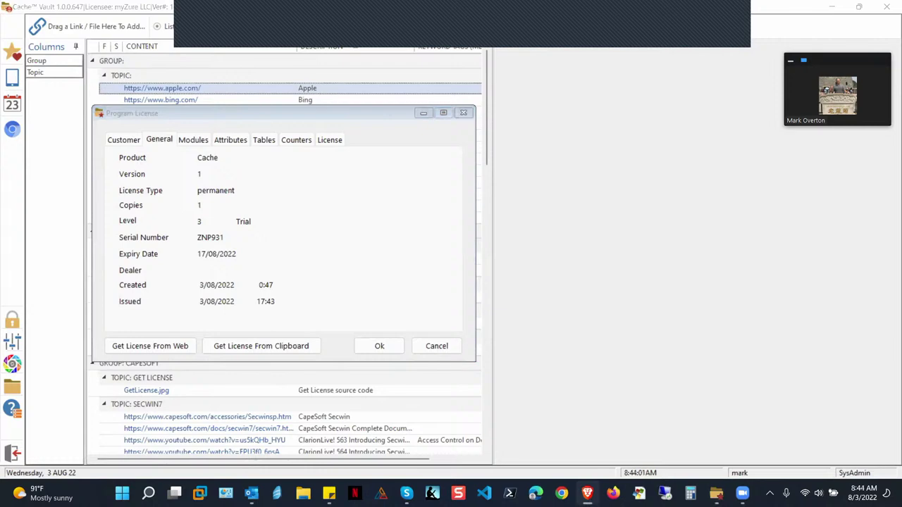
- Switch back to Cache Vault and close it from the runtime error dialog
{"action": "key", "text": "alt+Tab"}
{"action": "key", "text": "alt+Tab"}
{"action": "key", "text": "alt+Tab"}
{"action": "key", "text": "alt+Tab"}
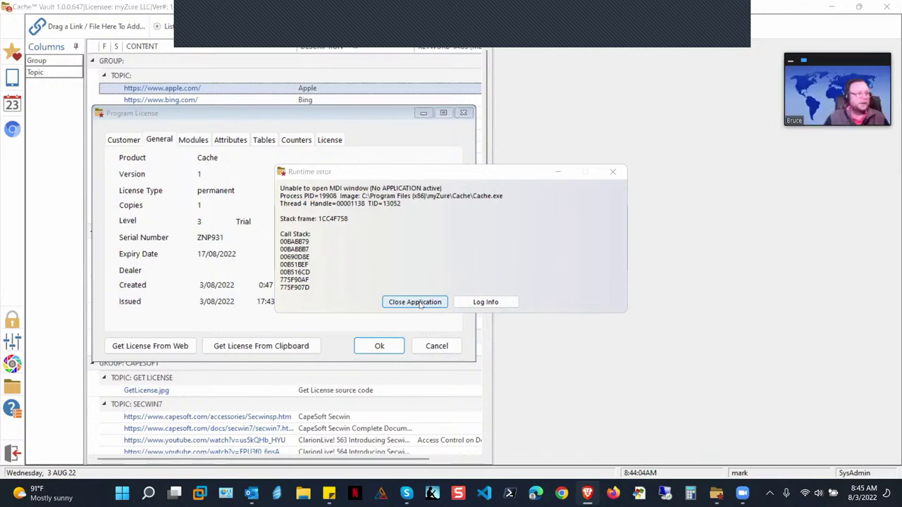
{"action": "left_click", "coordinate": [420, 304]}
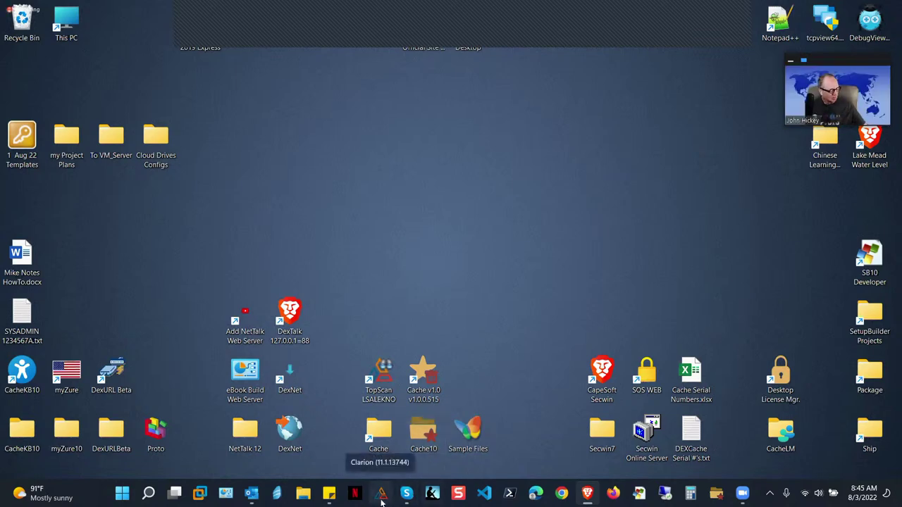
- Browse File Explorer to the C:\Clarion11.1\bin\debug folder
{"action": "left_click", "coordinate": [381, 498]}
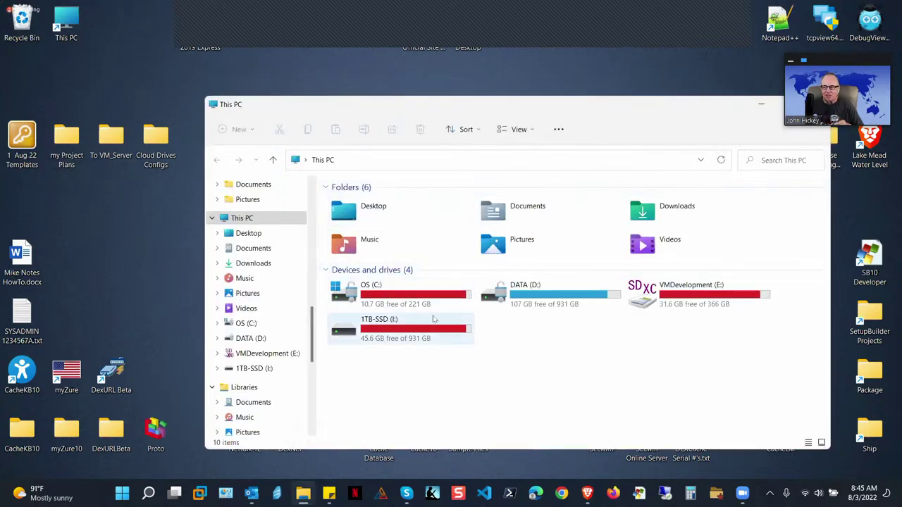
{"action": "double_click", "coordinate": [423, 296]}
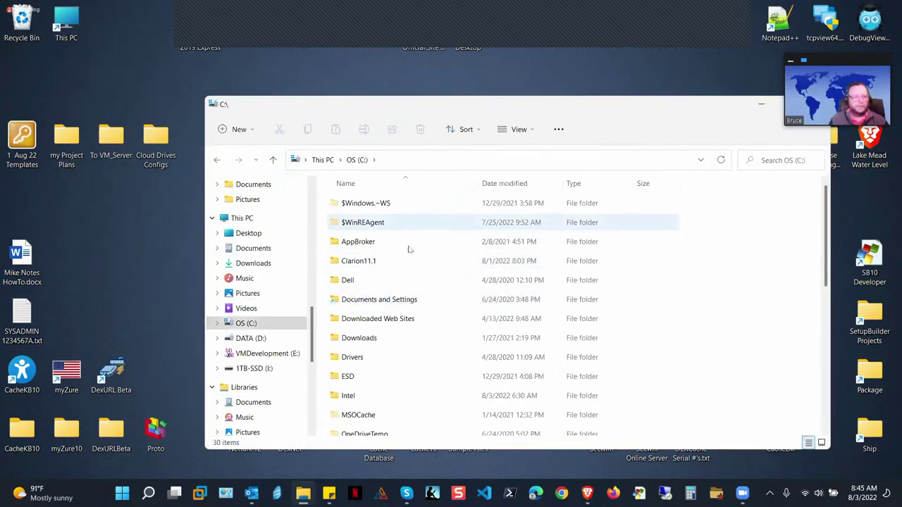
{"action": "double_click", "coordinate": [393, 261]}
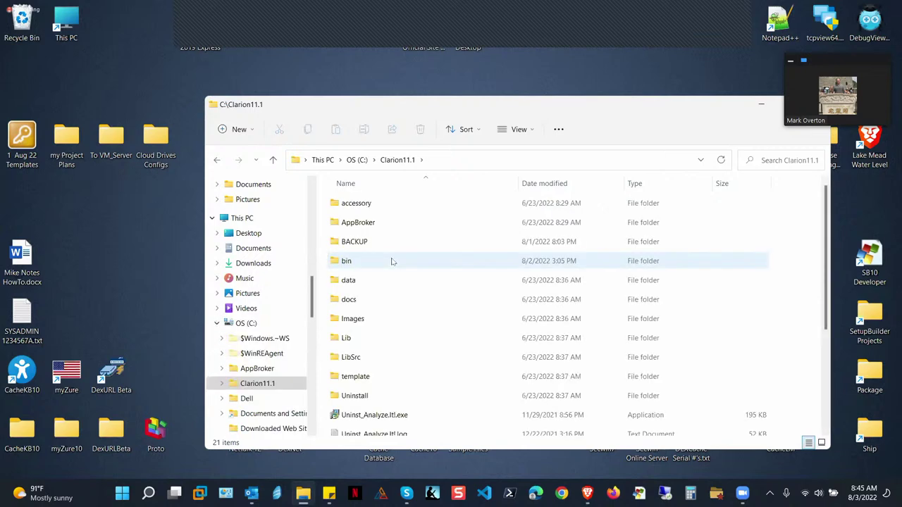
{"action": "left_click_drag", "start_coordinate": [511, 104], "coordinate": [446, 55]}
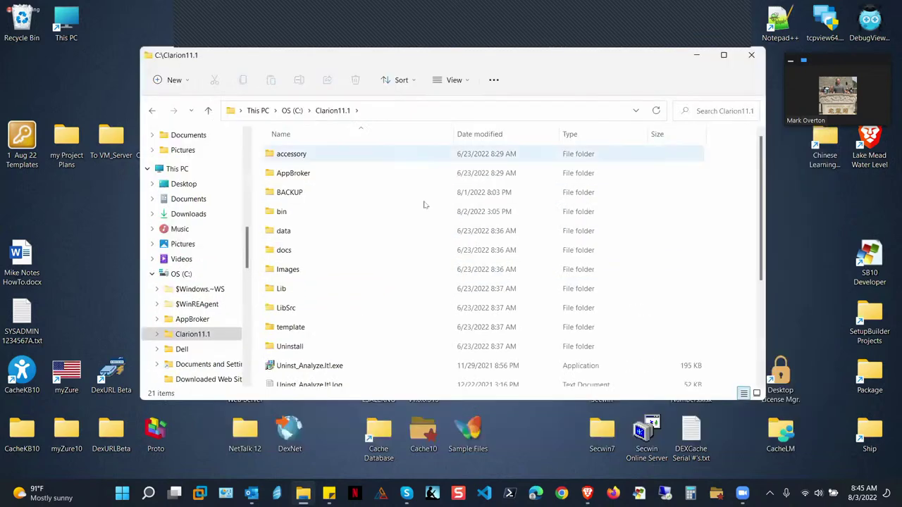
{"action": "double_click", "coordinate": [338, 218]}
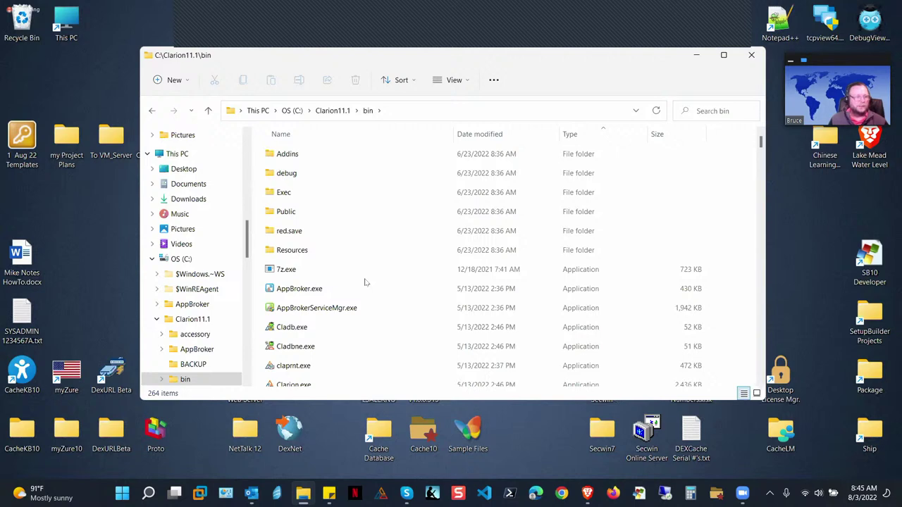
{"action": "double_click", "coordinate": [346, 180]}
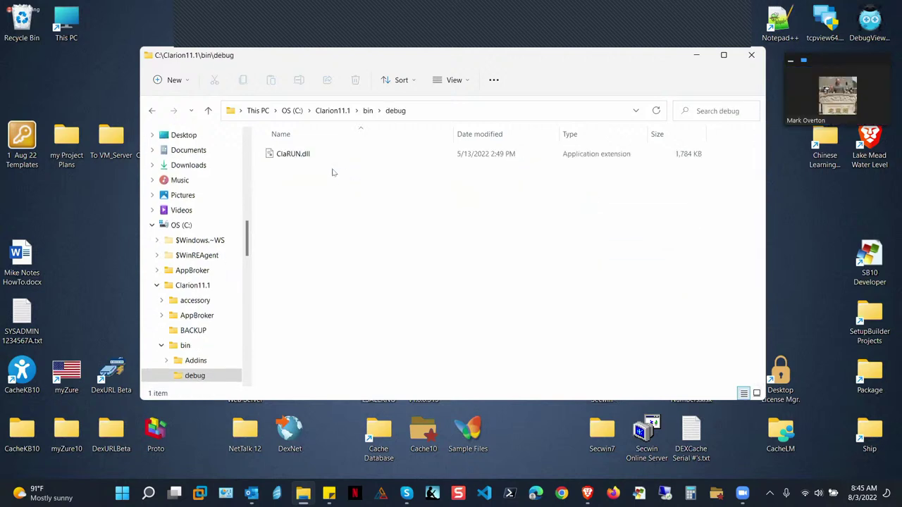
- Copy ClaRUN.dll from debug into bin, replacing the existing file, and close Explorer
{"action": "left_click", "coordinate": [327, 159]}
{"action": "right_click", "coordinate": [326, 160]}
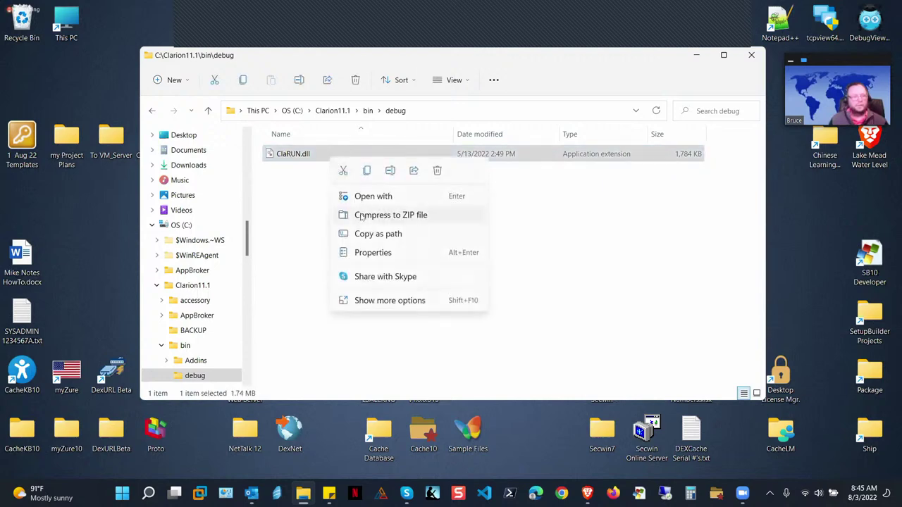
{"action": "left_click", "coordinate": [366, 171]}
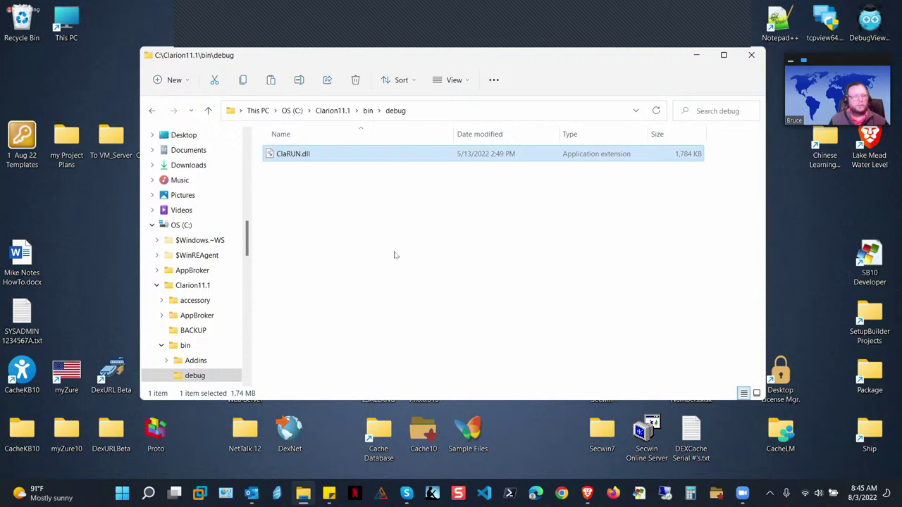
{"action": "left_click", "coordinate": [370, 112]}
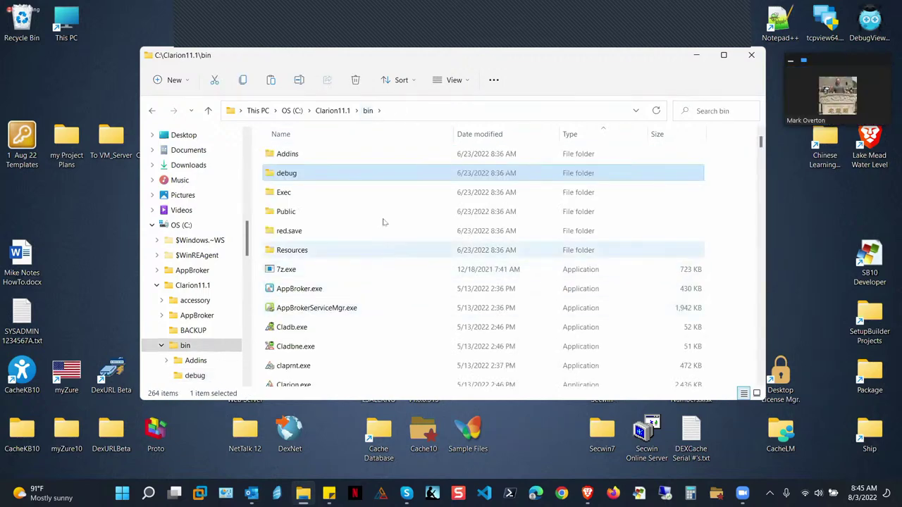
{"action": "left_click", "coordinate": [272, 82]}
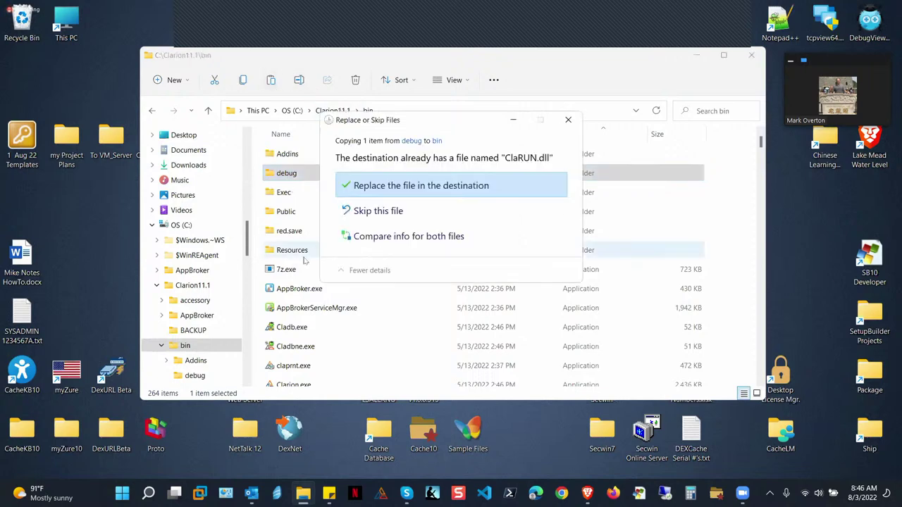
{"action": "left_click", "coordinate": [448, 191]}
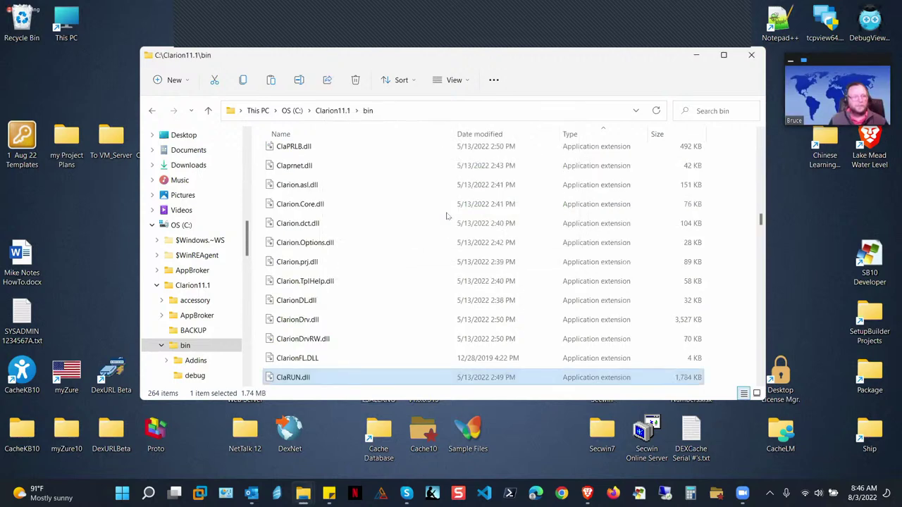
{"action": "left_click", "coordinate": [751, 56]}
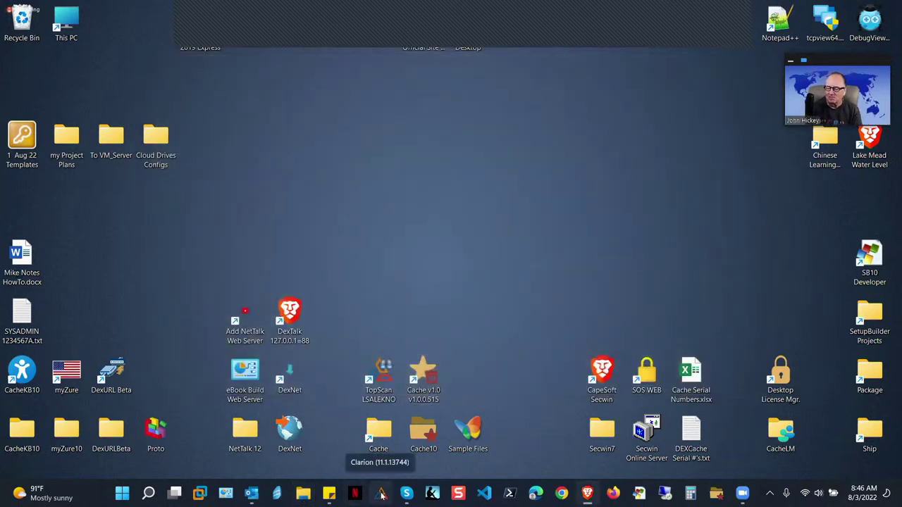
- Set the Clarion build configuration for Cache.app from Release to Debug
{"action": "left_click", "coordinate": [382, 495]}
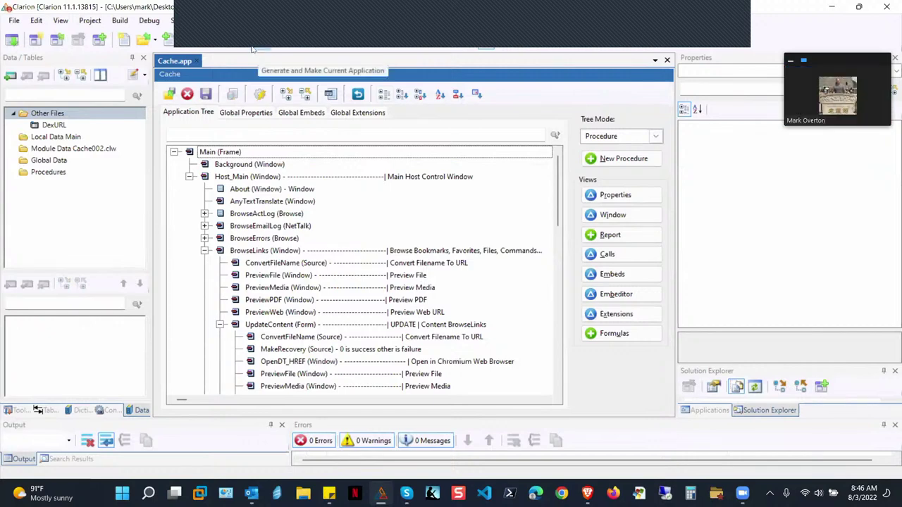
{"action": "left_click", "coordinate": [125, 24]}
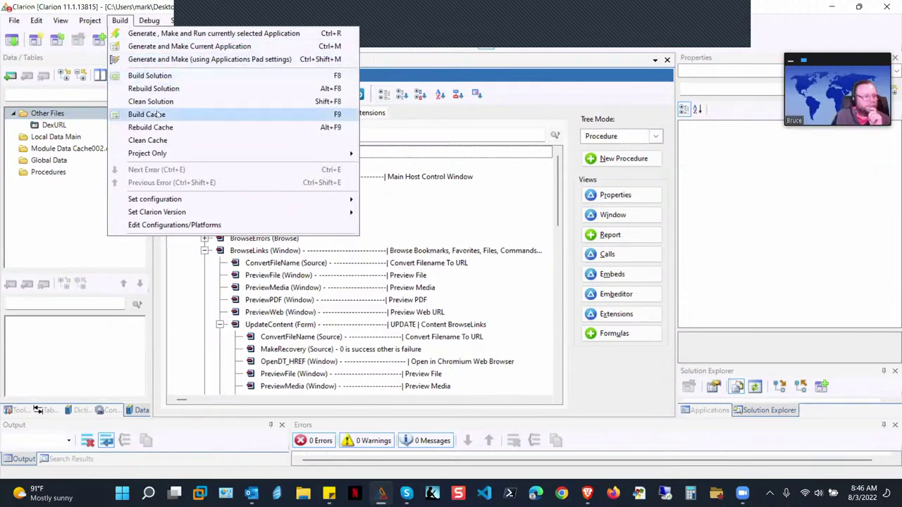
{"action": "mouse_move", "coordinate": [159, 201]}
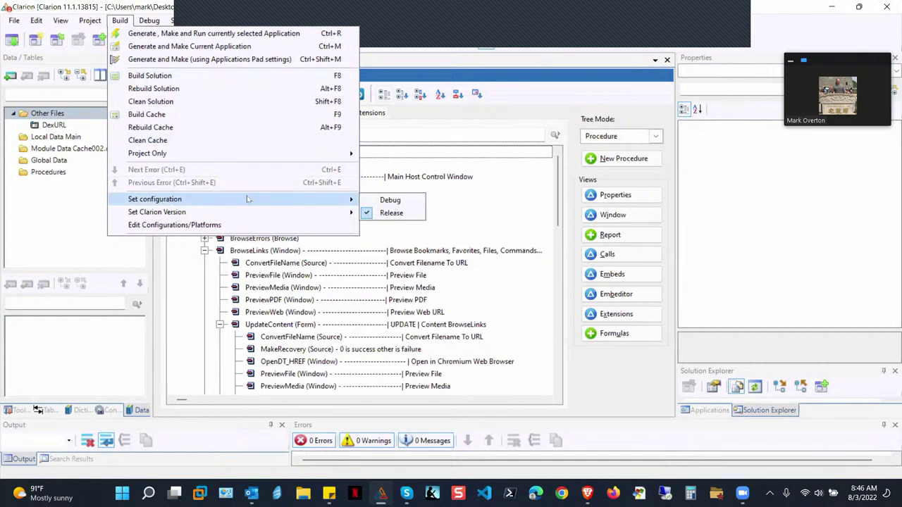
{"action": "left_click", "coordinate": [377, 201]}
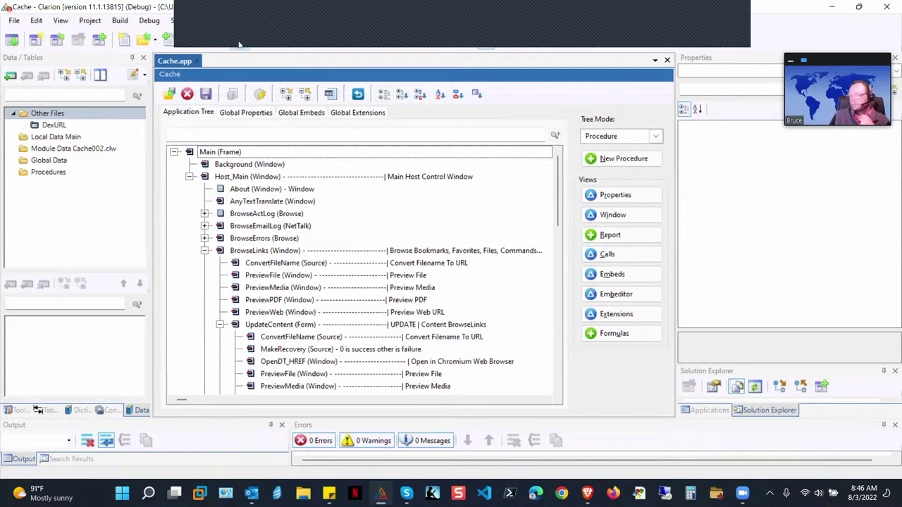
- Generate, make and run Cache in Debug, enlarging the Output pane during the build
{"action": "left_click", "coordinate": [281, 45]}
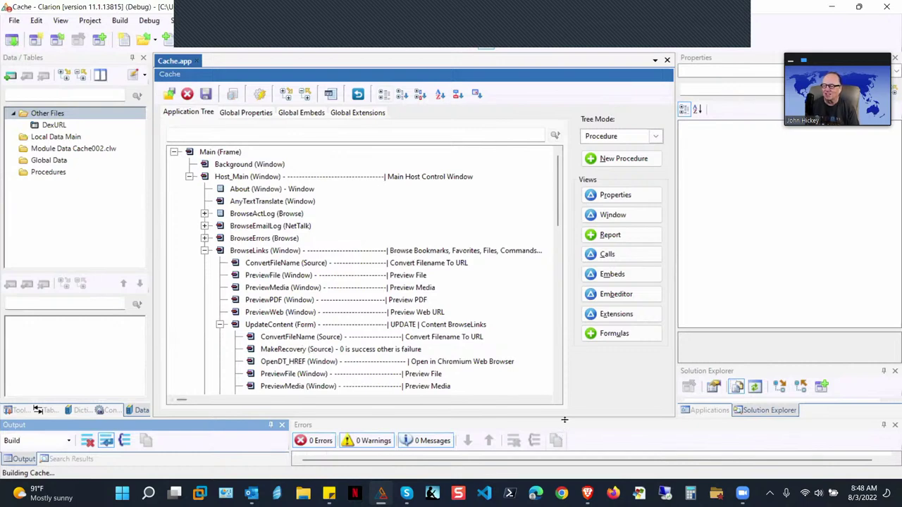
{"action": "left_click_drag", "start_coordinate": [565, 420], "coordinate": [565, 386]}
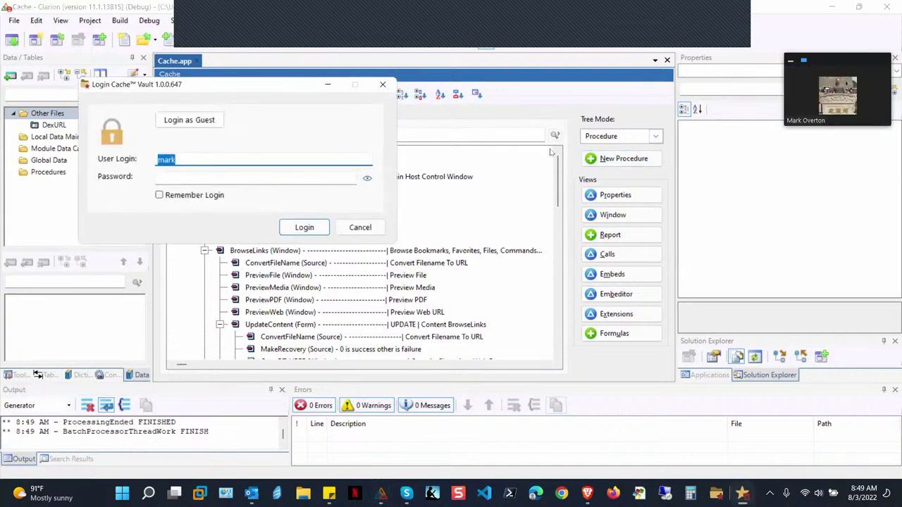
- Log in to the debug-built Cache Vault and dismiss the subscription and application expiry warnings
{"action": "left_click", "coordinate": [321, 178]}
{"action": "type", "text": "*****"}
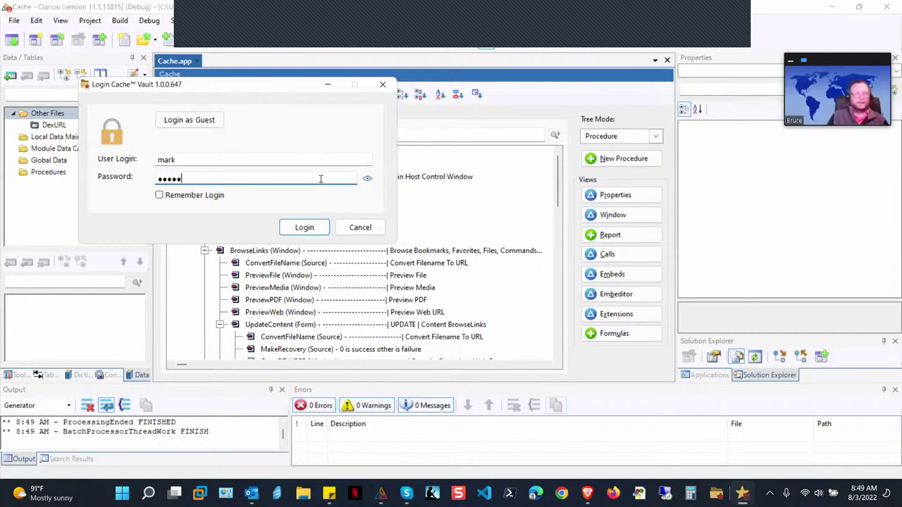
{"action": "left_click", "coordinate": [315, 232]}
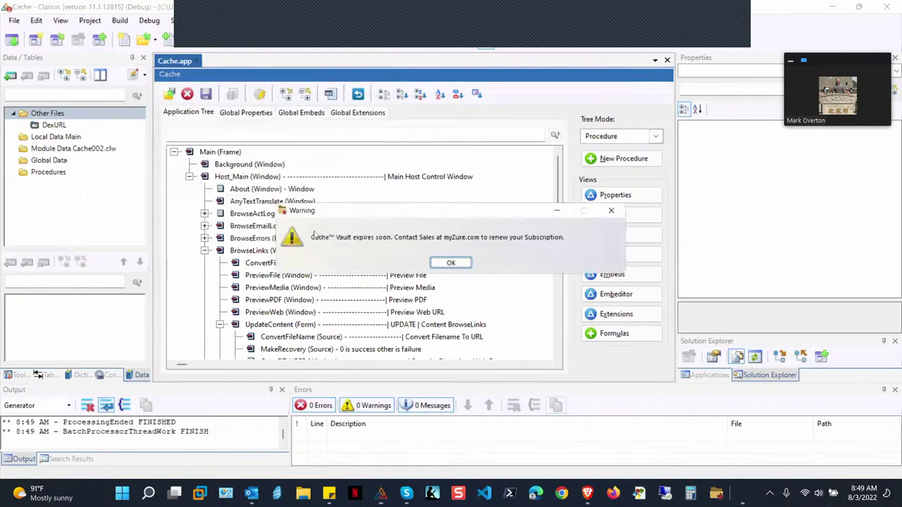
{"action": "left_click", "coordinate": [465, 264]}
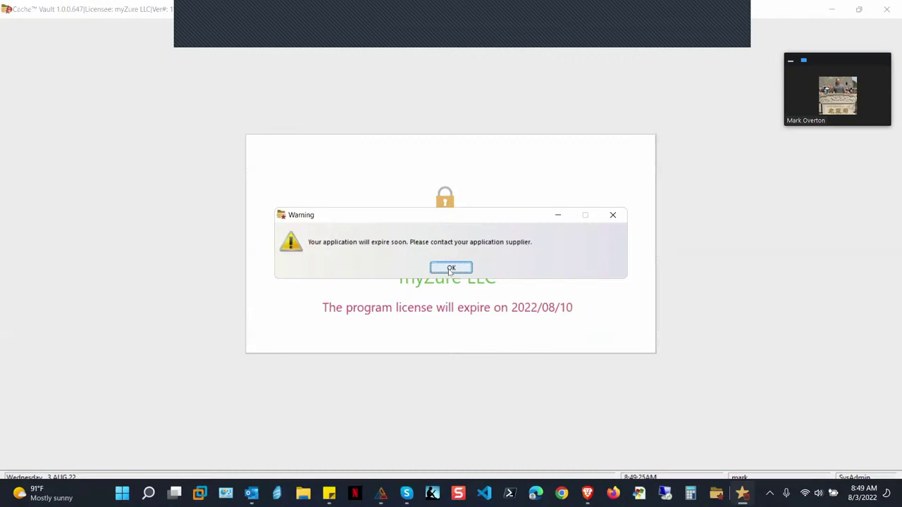
{"action": "left_click", "coordinate": [451, 269]}
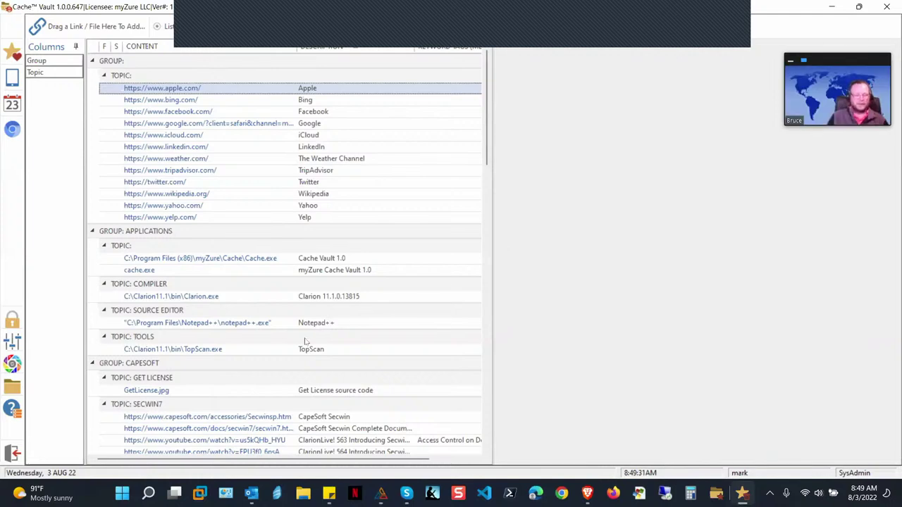
- Fetch an updated program license from the web in Cache Vault's License dialog and accept it
{"action": "left_click", "coordinate": [12, 321]}
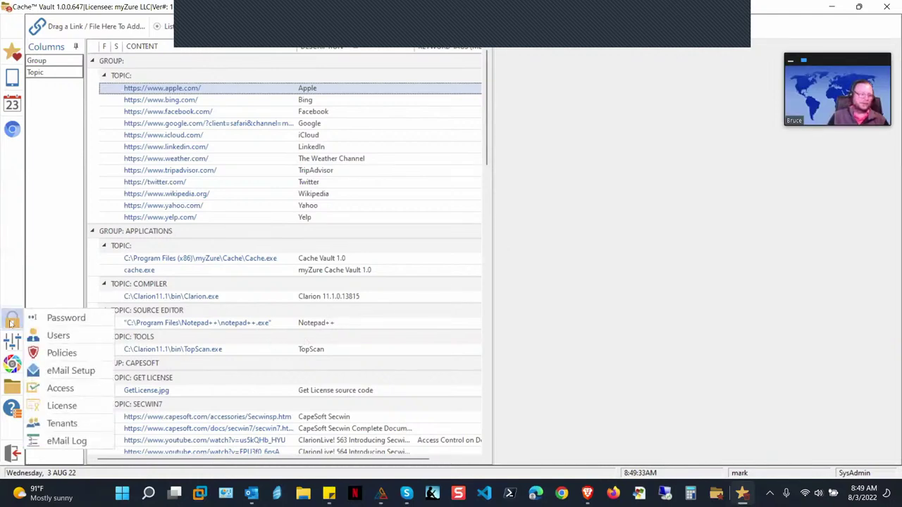
{"action": "left_click", "coordinate": [70, 406]}
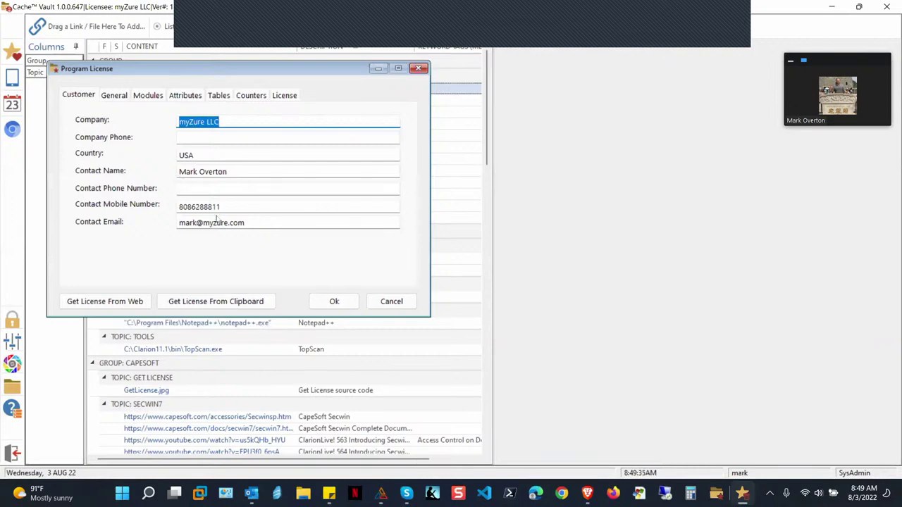
{"action": "left_click", "coordinate": [116, 96]}
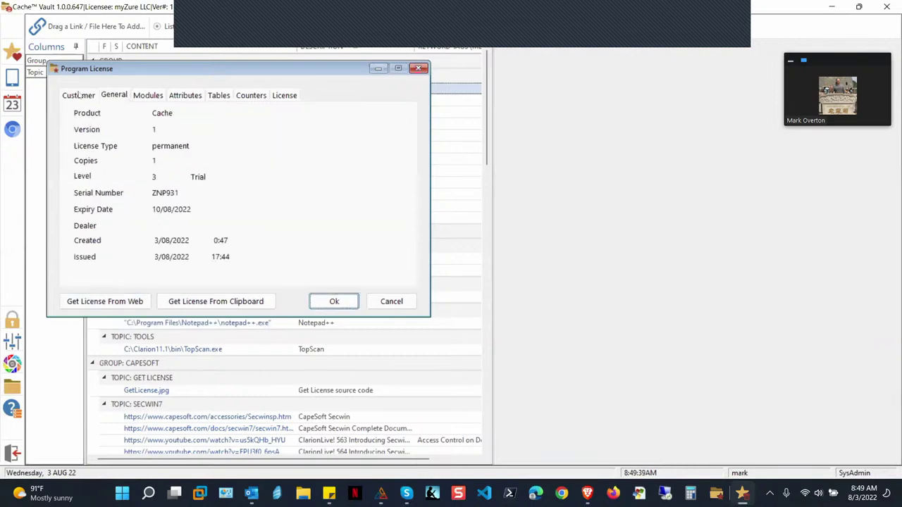
{"action": "left_click", "coordinate": [77, 96]}
{"action": "left_click", "coordinate": [113, 303]}
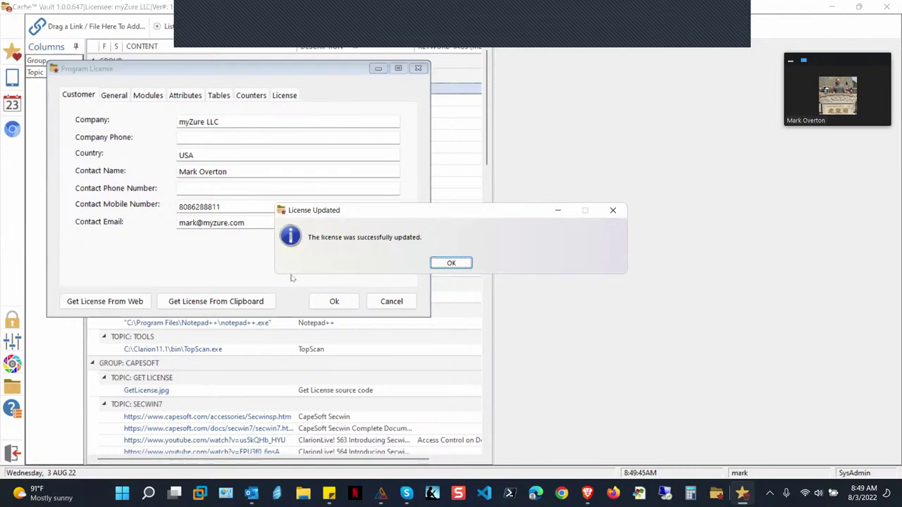
{"action": "left_click", "coordinate": [457, 265]}
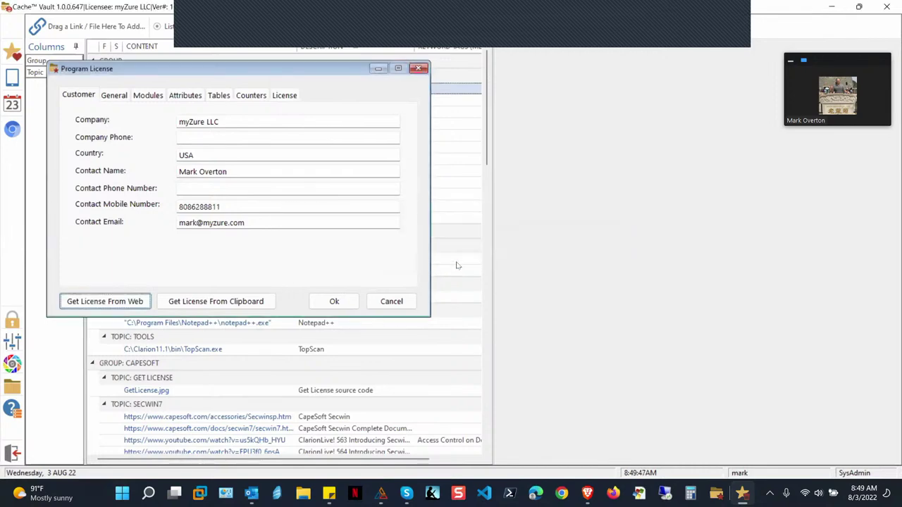
{"action": "left_click", "coordinate": [334, 302]}
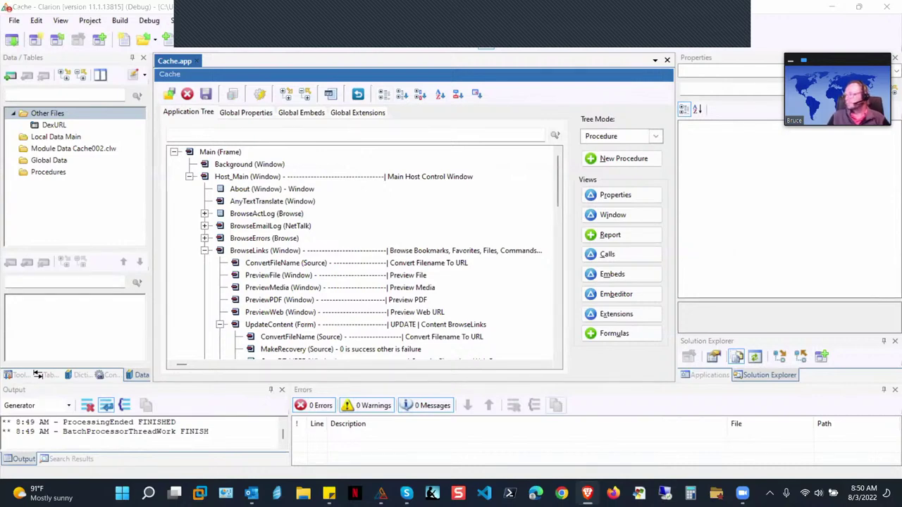
- Minimize Clarion and log in to the running Cache Vault with the password
{"action": "left_click", "coordinate": [831, 10]}
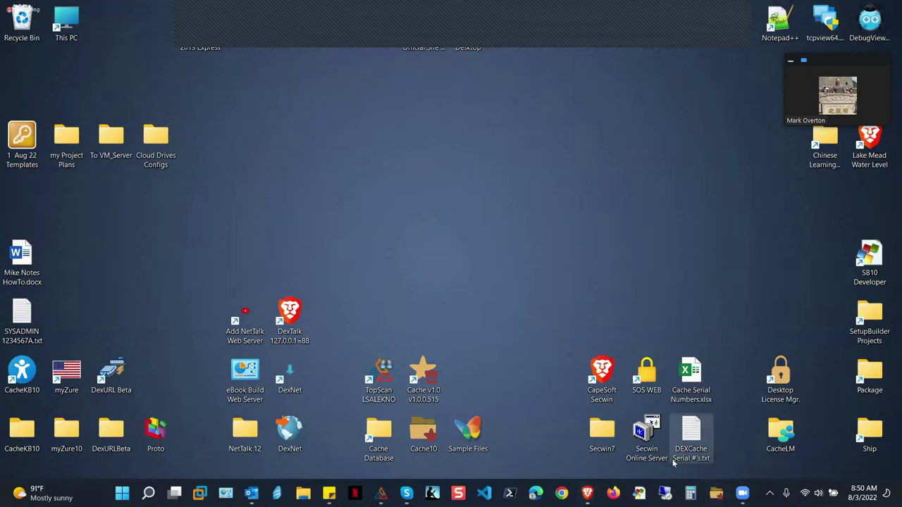
{"action": "key", "text": "Tab"}
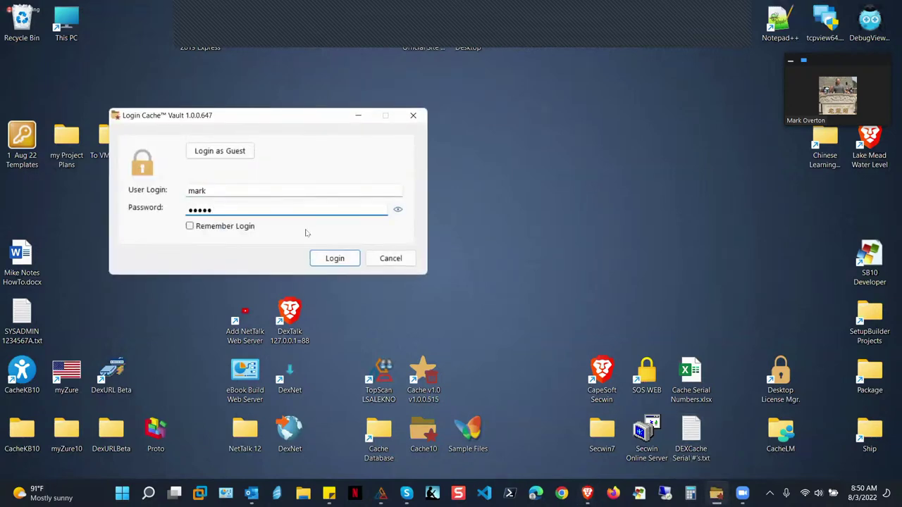
{"action": "left_click", "coordinate": [339, 258]}
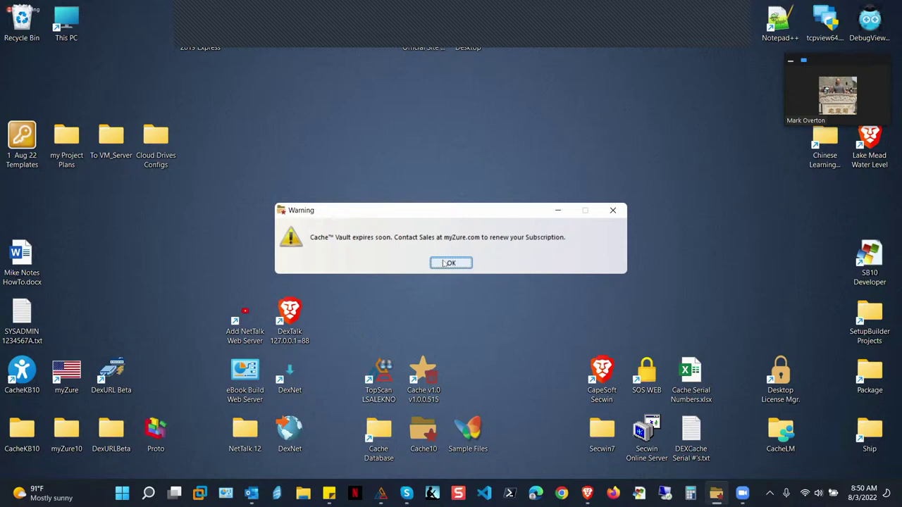
- Dismiss both expiry warnings, then close Cache Vault after the 'Unable to open MDI window' error
{"action": "left_click", "coordinate": [444, 263]}
{"action": "left_click", "coordinate": [444, 264]}
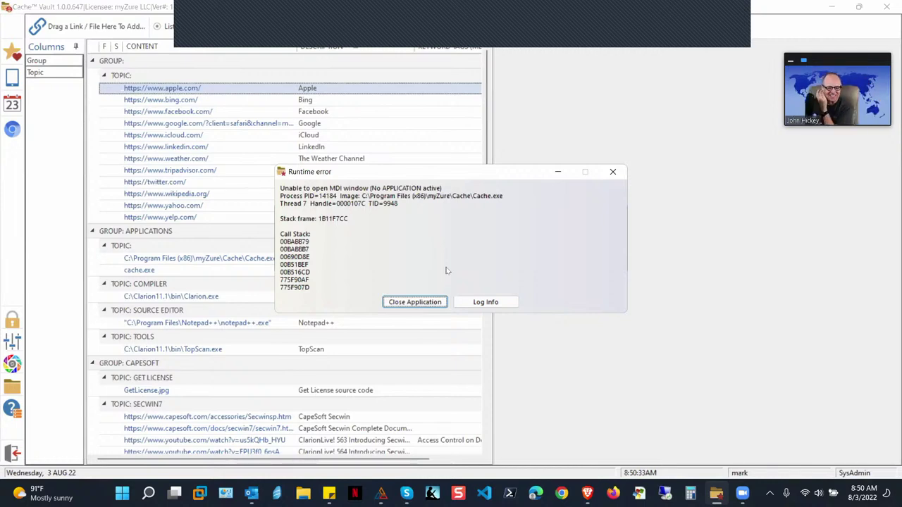
{"action": "left_click", "coordinate": [430, 303]}
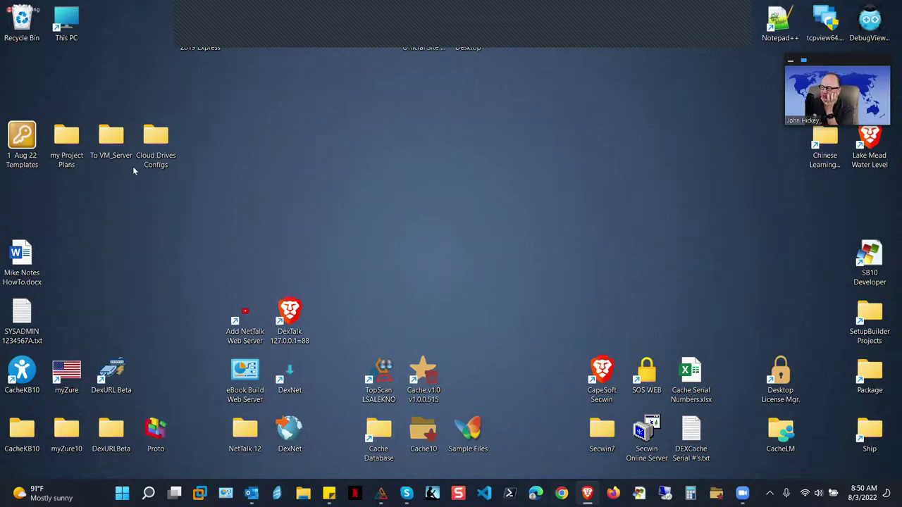
{"action": "double_click", "coordinate": [72, 29]}
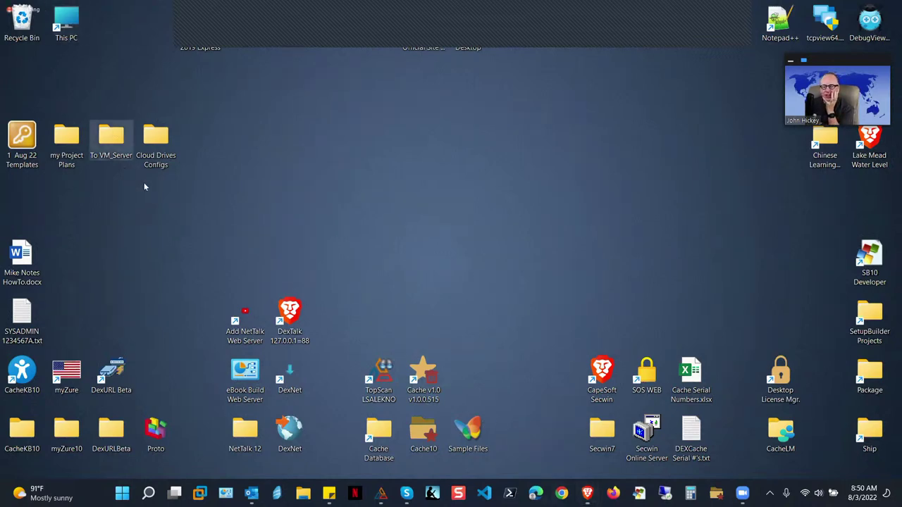
- Browse File Explorer to C:\Clarion11.1\accessory and make the window taller
{"action": "left_click", "coordinate": [336, 245]}
{"action": "double_click", "coordinate": [336, 245]}
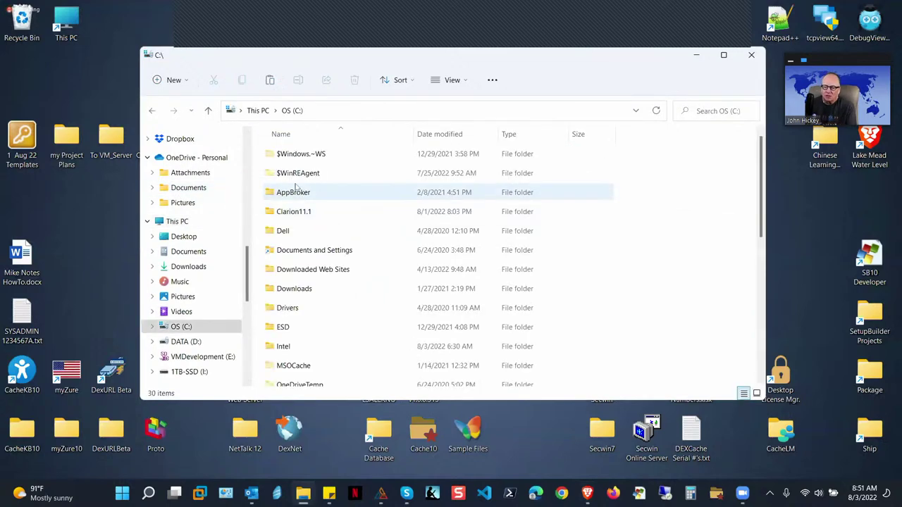
{"action": "double_click", "coordinate": [316, 213]}
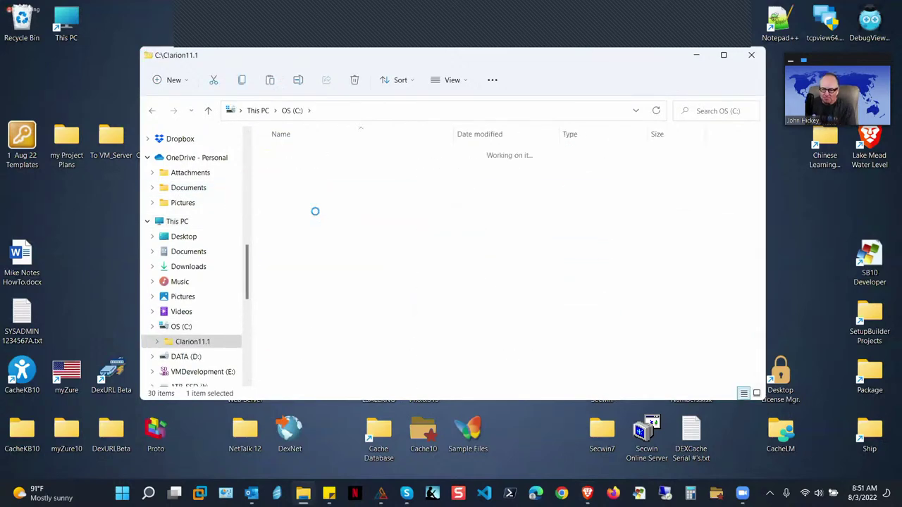
{"action": "double_click", "coordinate": [345, 154]}
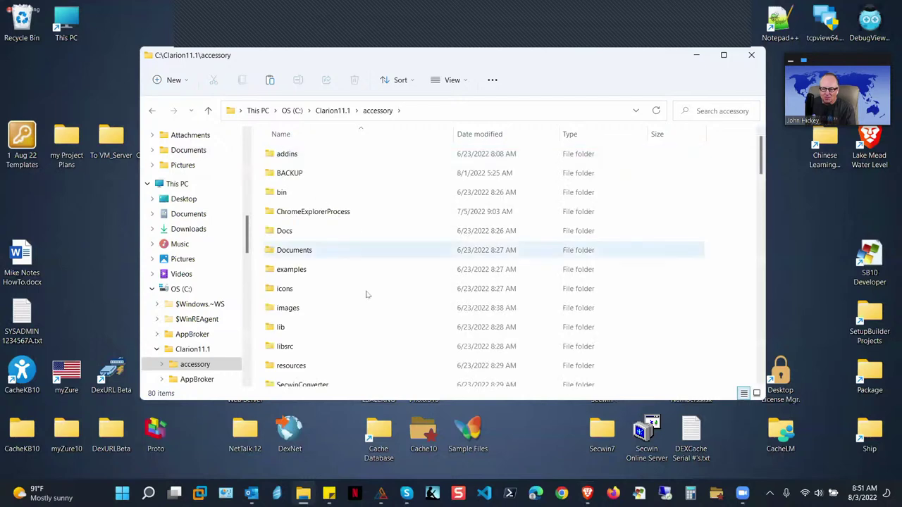
{"action": "scroll", "coordinate": [375, 336], "scroll_direction": "down", "scroll_amount": 1}
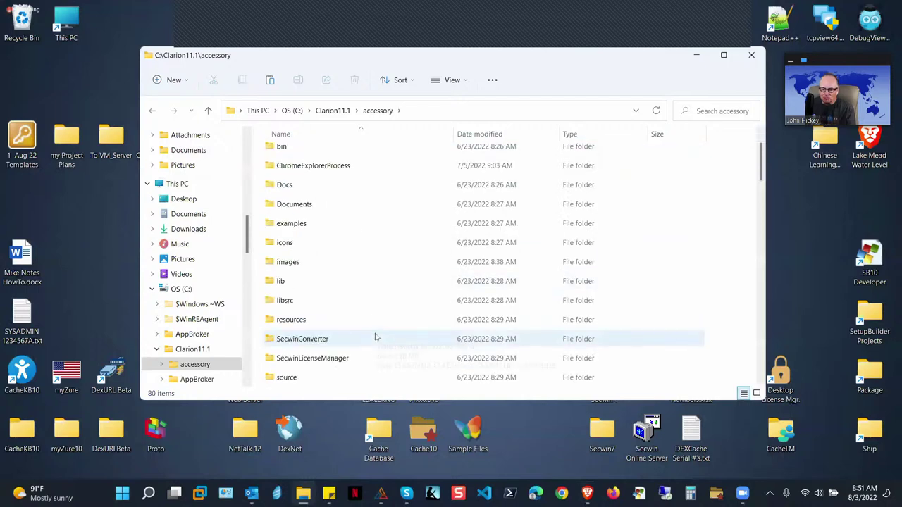
{"action": "scroll", "coordinate": [375, 336], "scroll_direction": "up", "scroll_amount": 1}
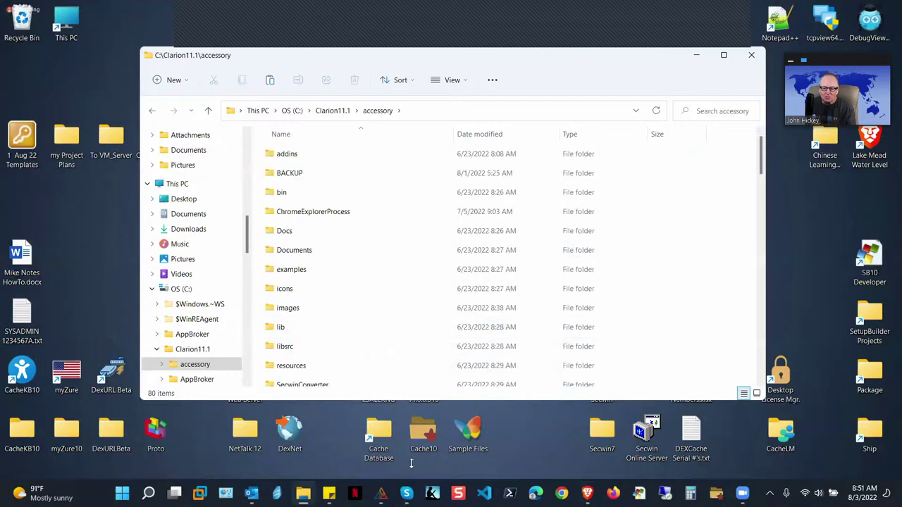
{"action": "left_click_drag", "start_coordinate": [412, 399], "coordinate": [412, 463]}
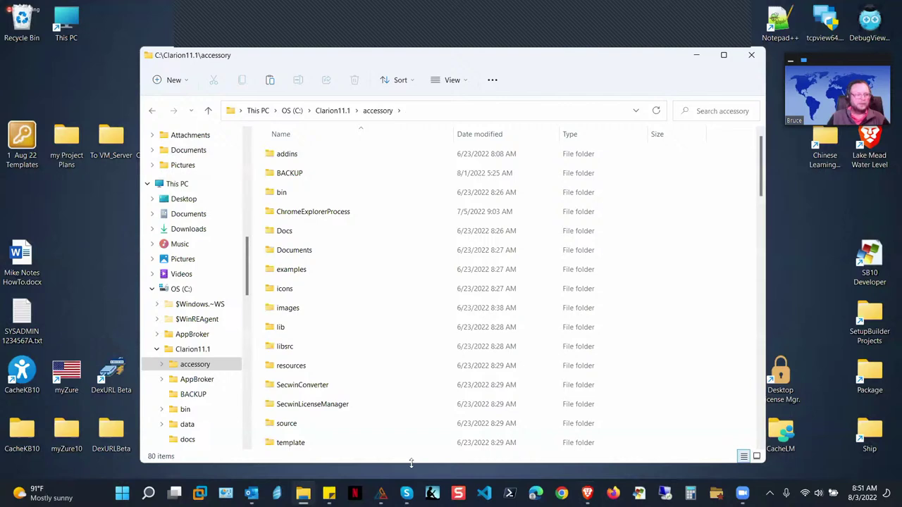
- Look through the accessory bin and examples folders, then close File Explorer
{"action": "double_click", "coordinate": [334, 195]}
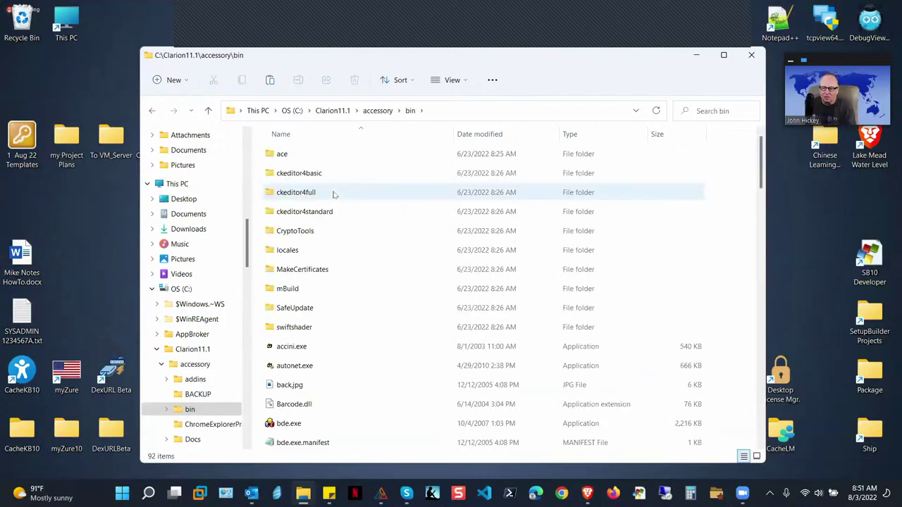
{"action": "scroll", "coordinate": [337, 201], "scroll_direction": "down", "scroll_amount": 2}
{"action": "scroll", "coordinate": [336, 202], "scroll_direction": "down", "scroll_amount": 10}
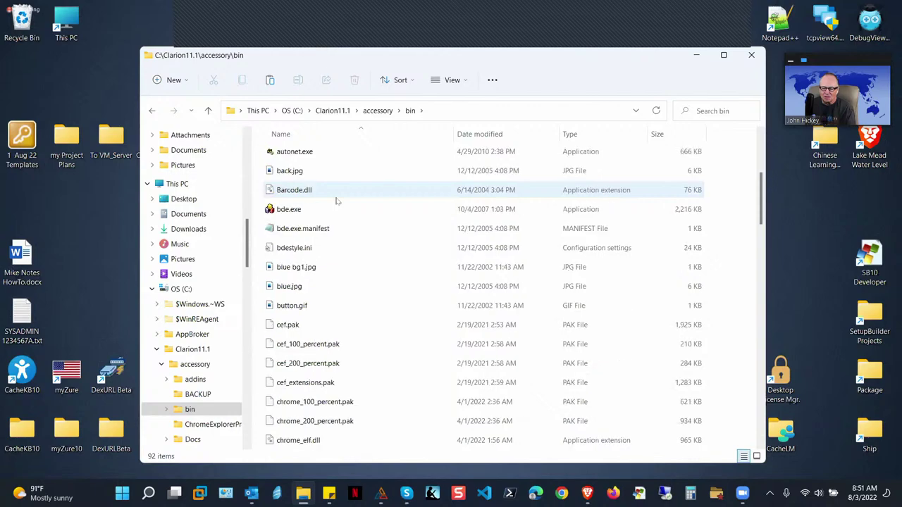
{"action": "scroll", "coordinate": [336, 201], "scroll_direction": "down", "scroll_amount": 10}
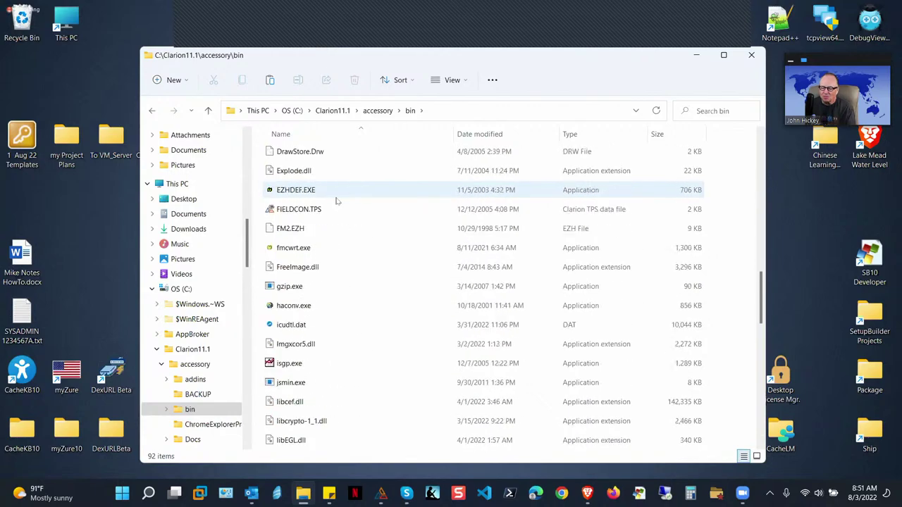
{"action": "scroll", "coordinate": [336, 201], "scroll_direction": "down", "scroll_amount": 4}
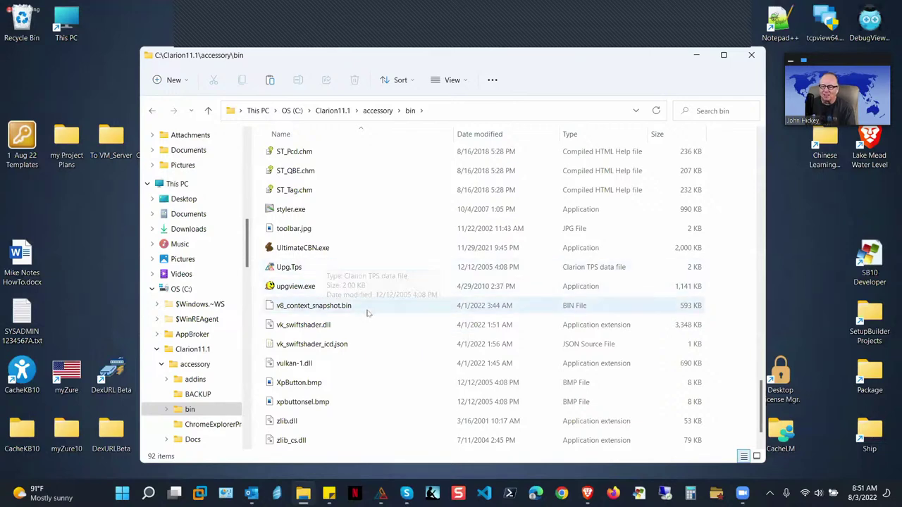
{"action": "scroll", "coordinate": [371, 304], "scroll_direction": "up", "scroll_amount": 2}
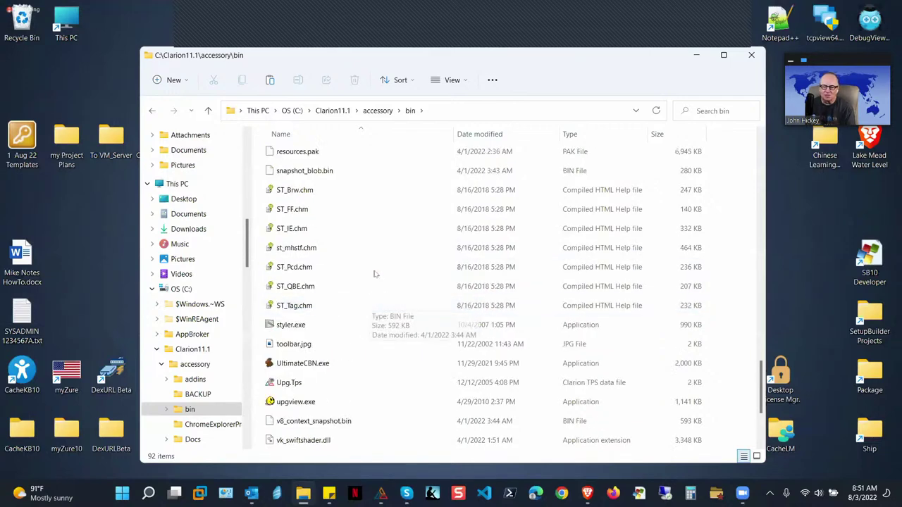
{"action": "left_click", "coordinate": [378, 111]}
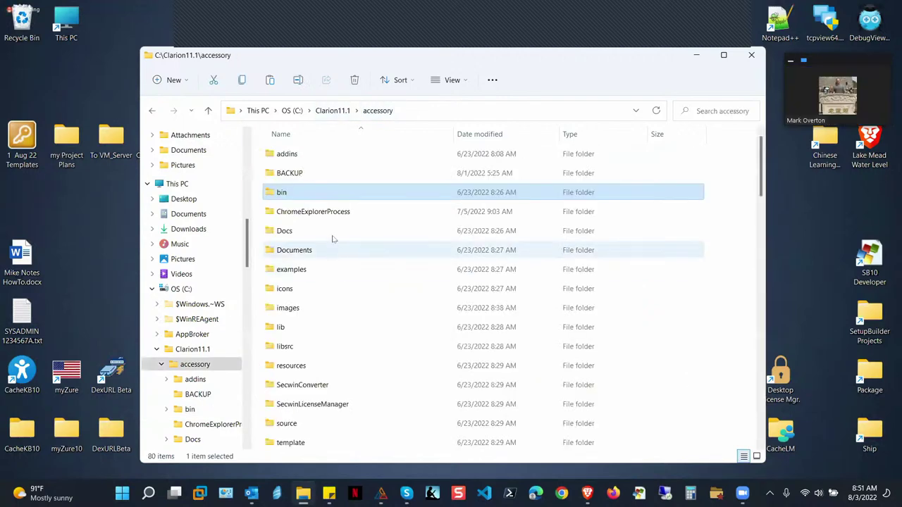
{"action": "double_click", "coordinate": [318, 272]}
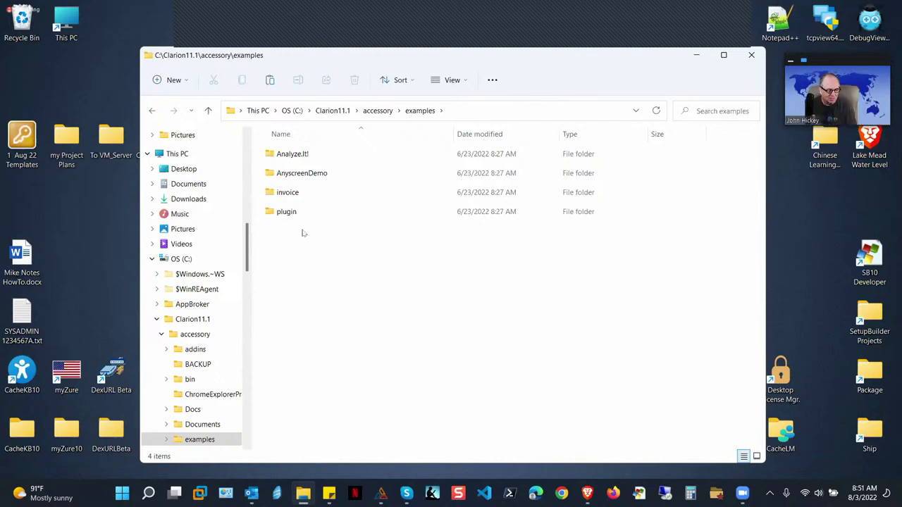
{"action": "left_click", "coordinate": [751, 55]}
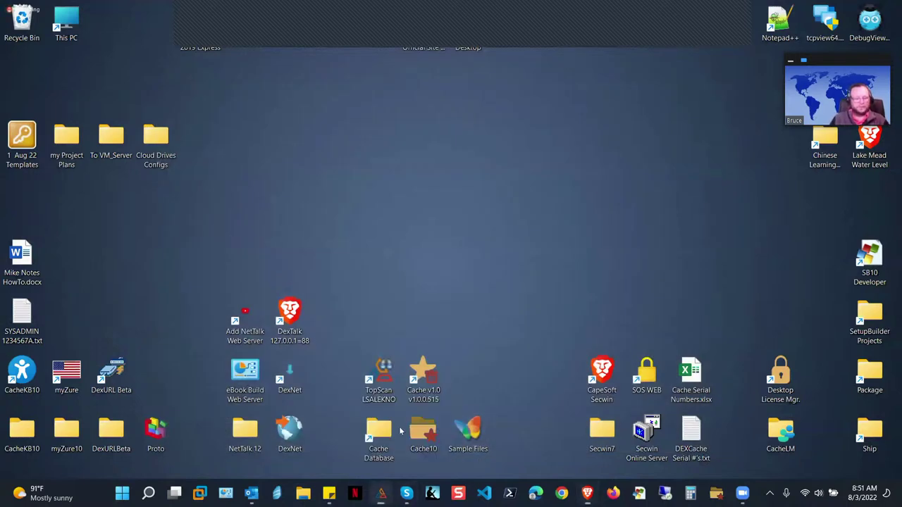
- Return to Clarion and scroll through Cache.app's CapeSoft global extensions, such as AnyFont 1.92
{"action": "left_click", "coordinate": [383, 494]}
{"action": "left_click", "coordinate": [363, 114]}
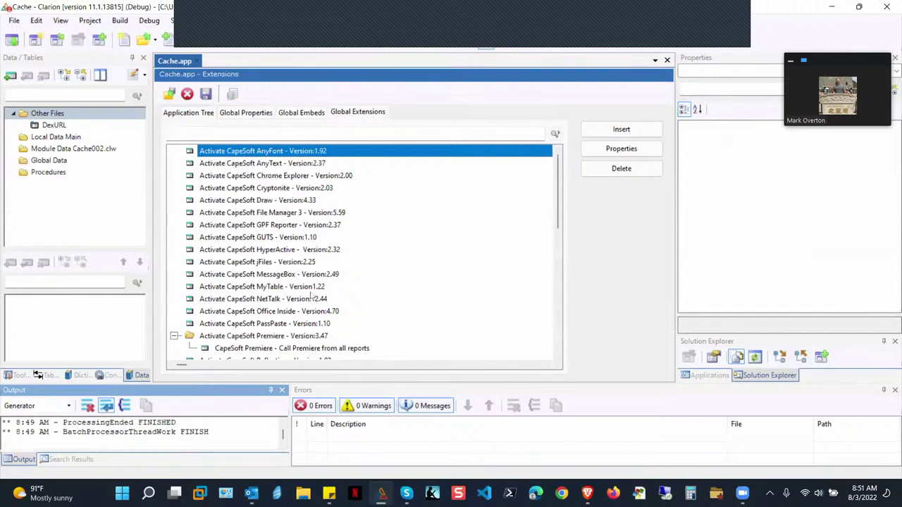
{"action": "scroll", "coordinate": [311, 297], "scroll_direction": "down", "scroll_amount": 1}
{"action": "scroll", "coordinate": [310, 297], "scroll_direction": "down", "scroll_amount": 9}
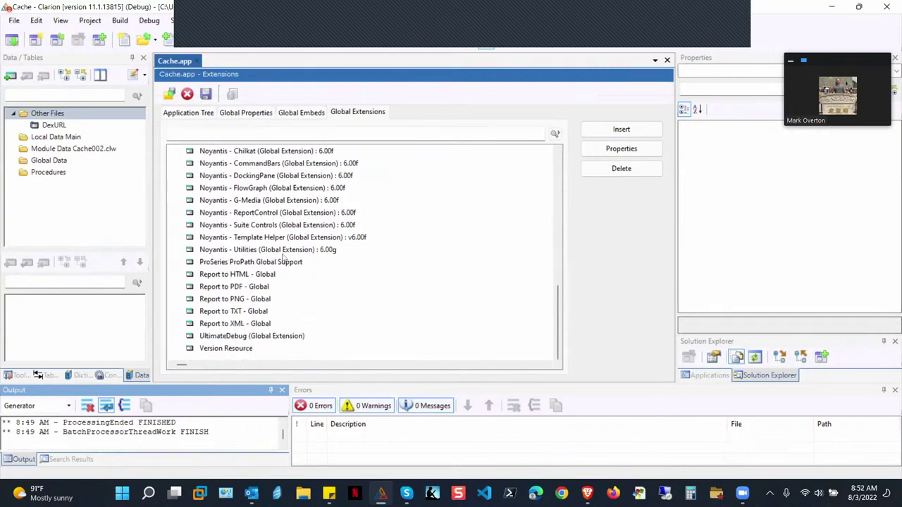
{"action": "scroll", "coordinate": [284, 258], "scroll_direction": "up", "scroll_amount": 2}
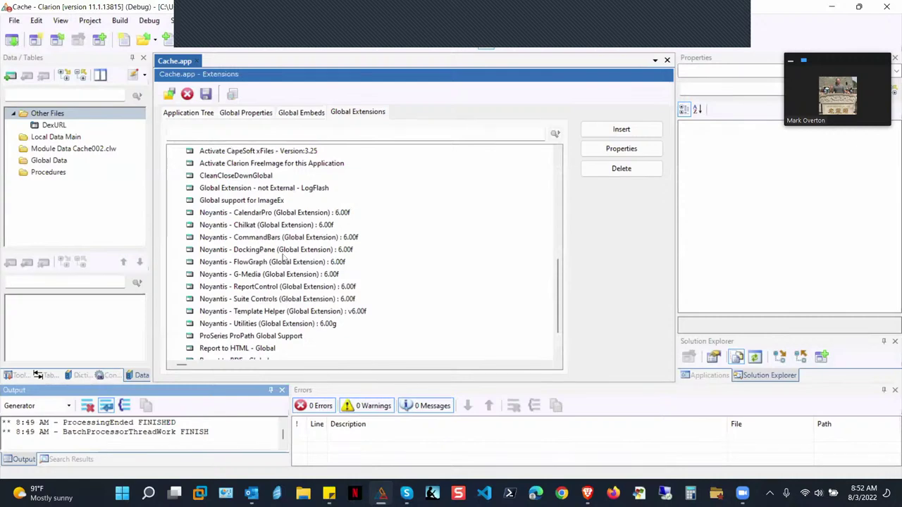
{"action": "scroll", "coordinate": [284, 258], "scroll_direction": "up", "scroll_amount": 1}
{"action": "scroll", "coordinate": [284, 258], "scroll_direction": "up", "scroll_amount": 7}
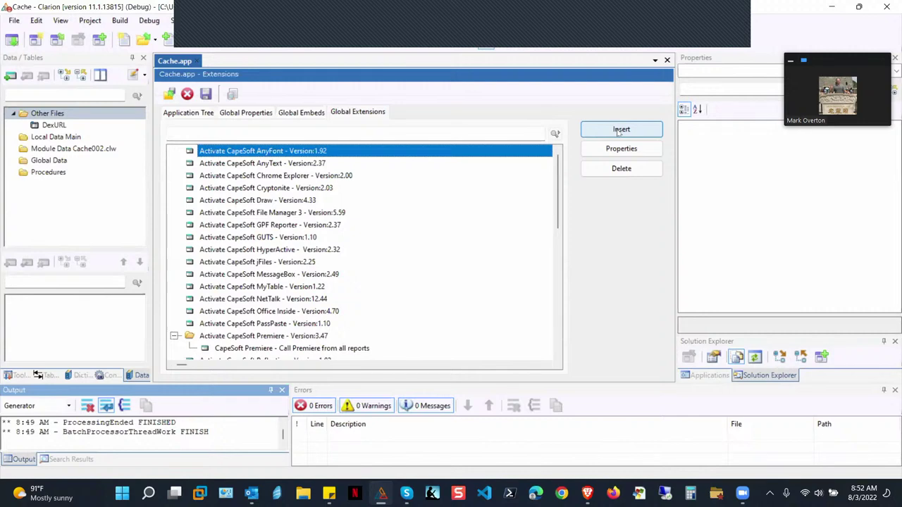
{"action": "left_click", "coordinate": [621, 131]}
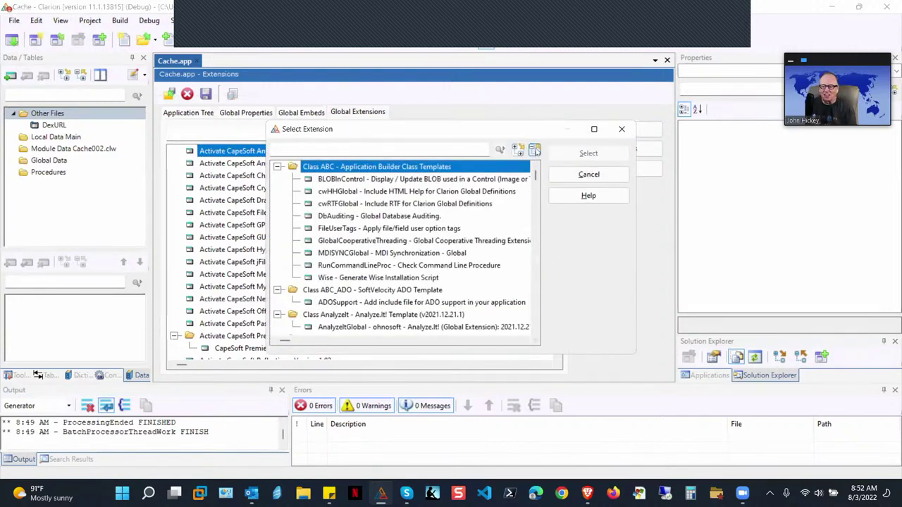
{"action": "left_click", "coordinate": [615, 176]}
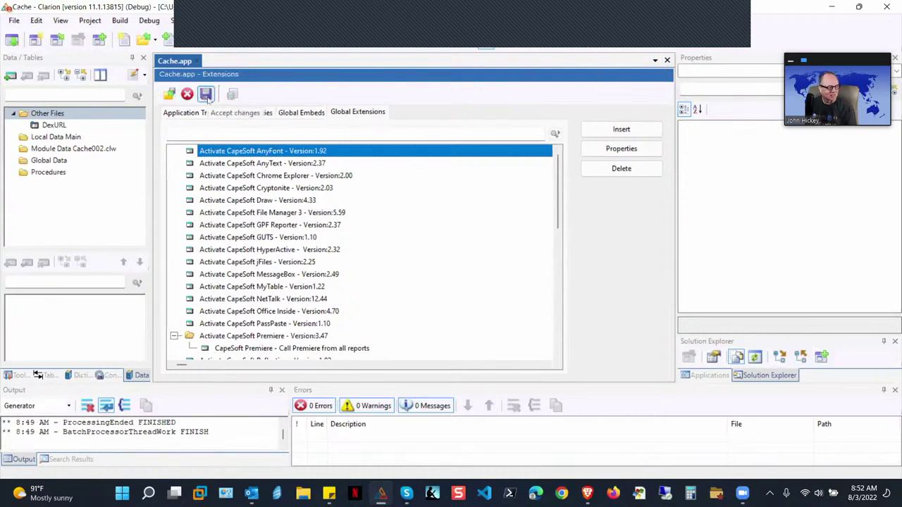
{"action": "left_click", "coordinate": [621, 130]}
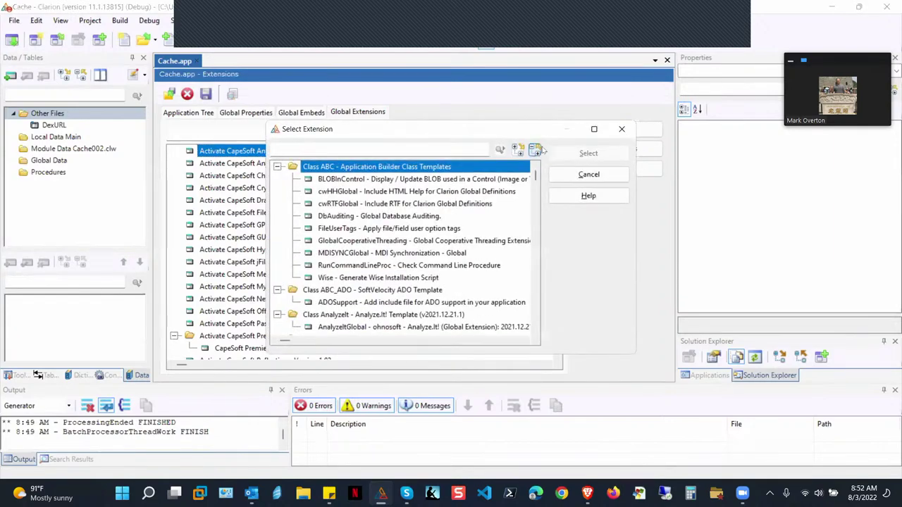
{"action": "left_click_drag", "start_coordinate": [536, 187], "coordinate": [532, 315]}
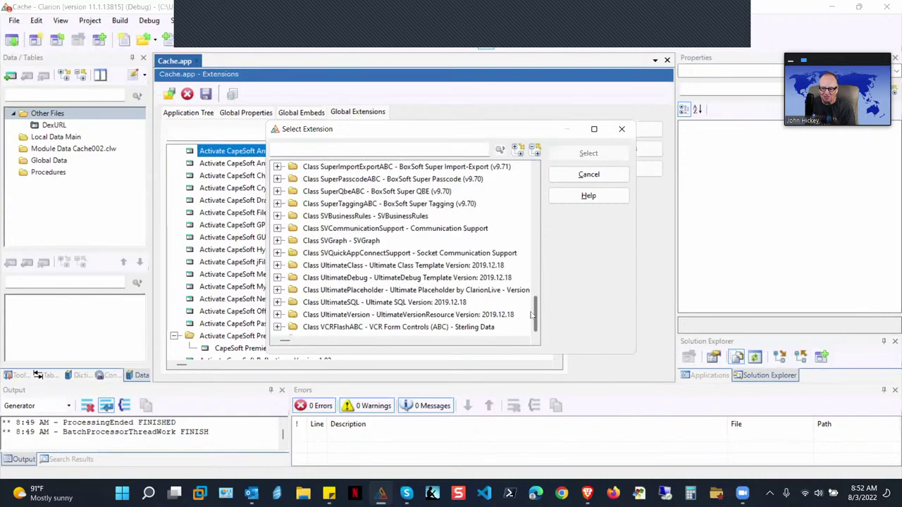
{"action": "left_click", "coordinate": [277, 278]}
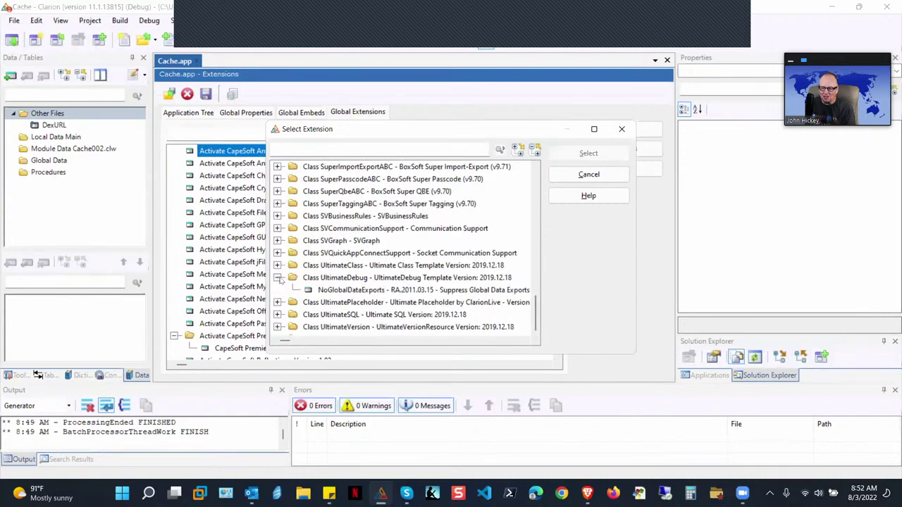
{"action": "left_click", "coordinate": [330, 291]}
{"action": "left_click", "coordinate": [588, 154]}
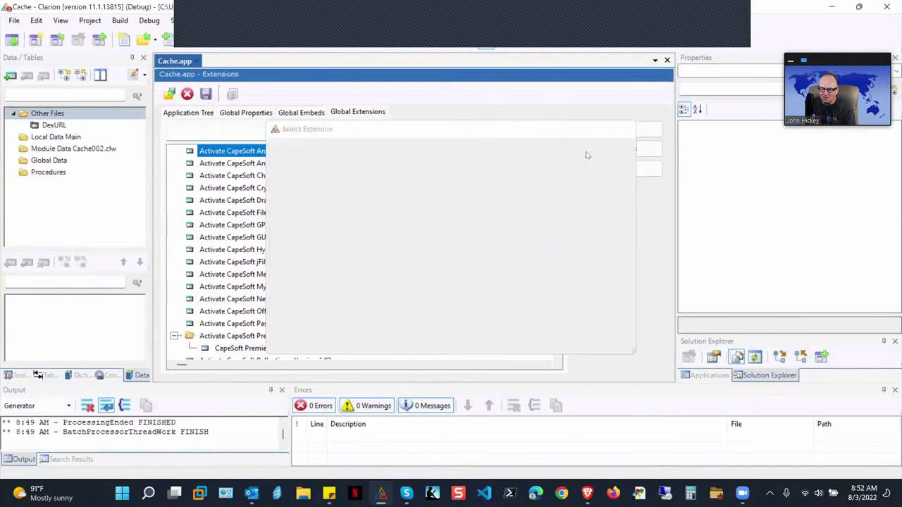
{"action": "left_click", "coordinate": [636, 169]}
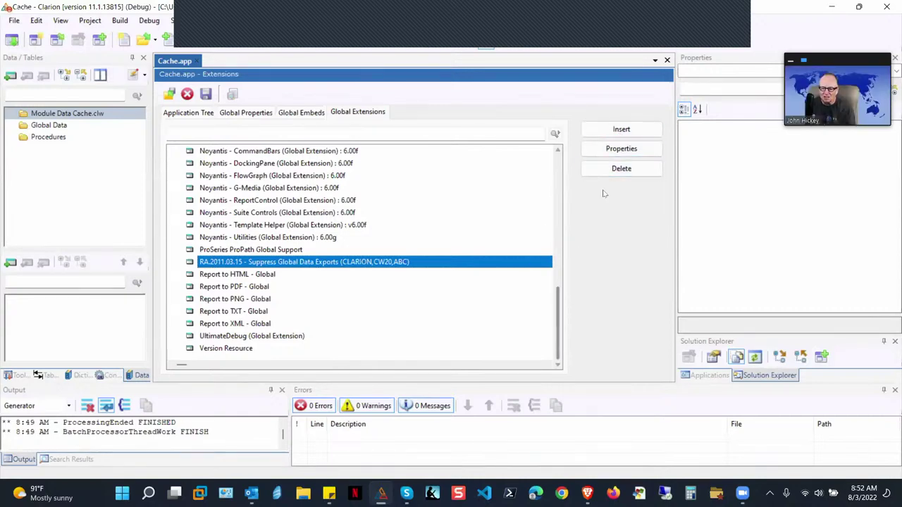
{"action": "left_click", "coordinate": [621, 169]}
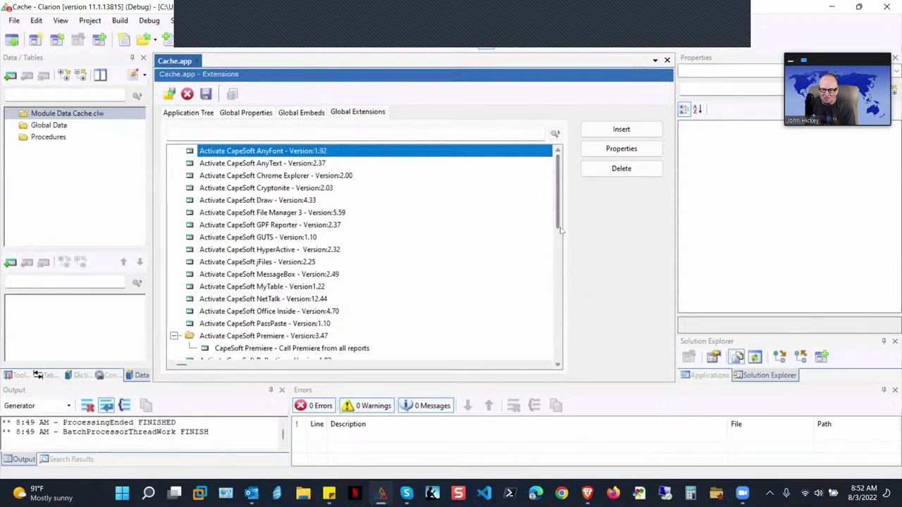
{"action": "left_click_drag", "start_coordinate": [559, 227], "coordinate": [549, 359]}
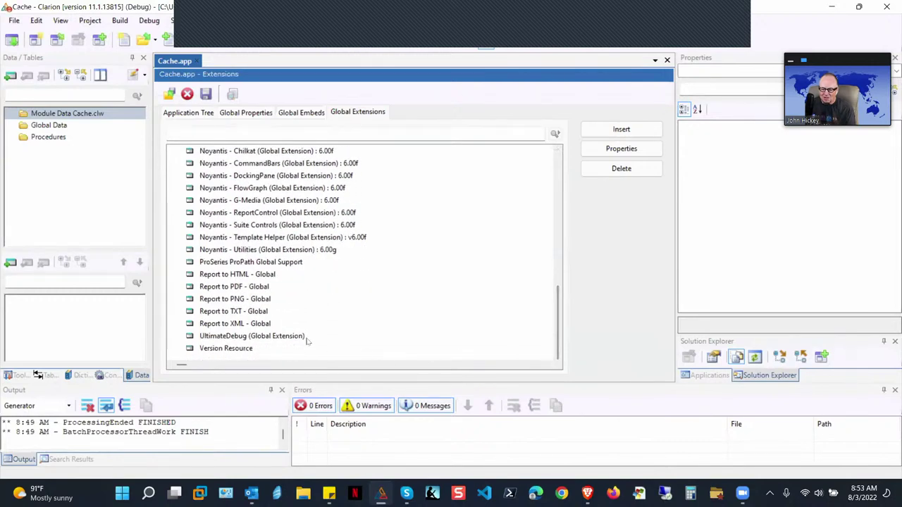
{"action": "left_click", "coordinate": [303, 338]}
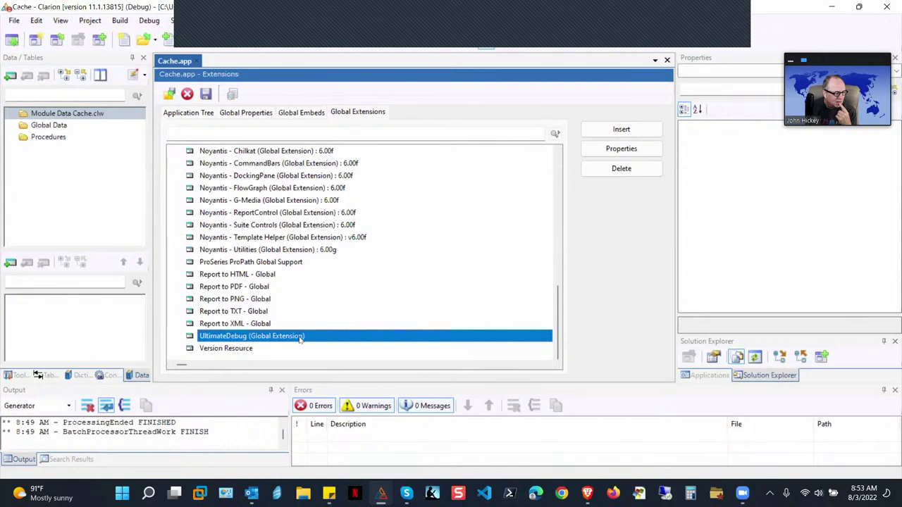
- Log in to Cache Vault from the taskbar by entering the password
{"action": "left_click", "coordinate": [715, 495]}
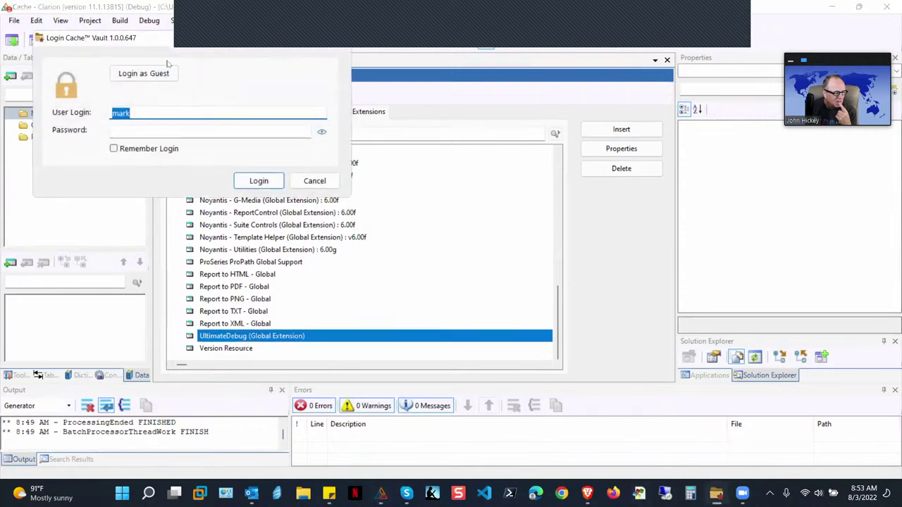
{"action": "key", "text": "Tab"}
{"action": "type", "text": "••••"}
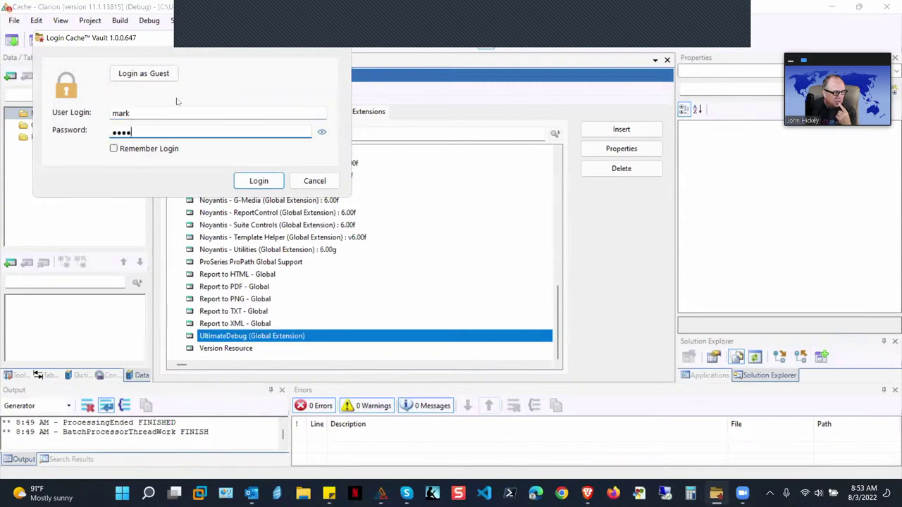
{"action": "type", "text": "••"}
{"action": "key", "text": "Return"}
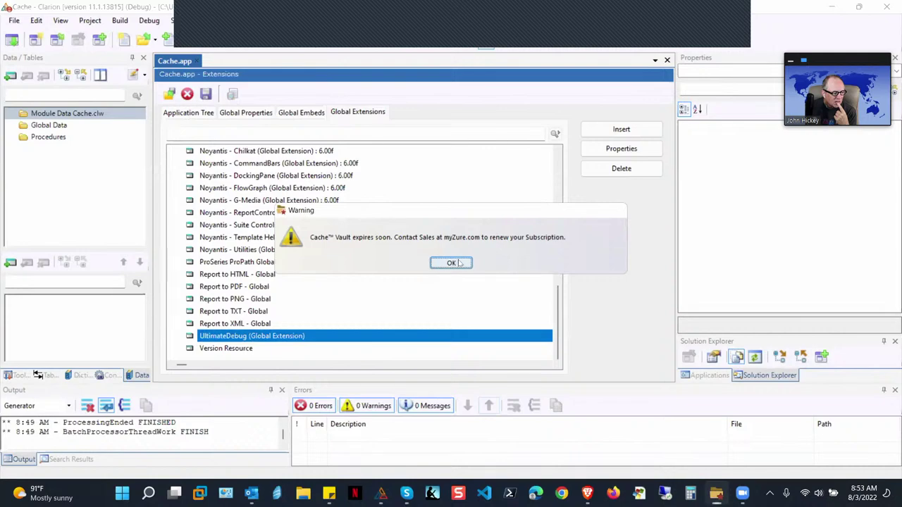
- Dismiss the three expiry warnings to reach the saved-link list
{"action": "left_click", "coordinate": [459, 263]}
{"action": "left_click", "coordinate": [458, 267]}
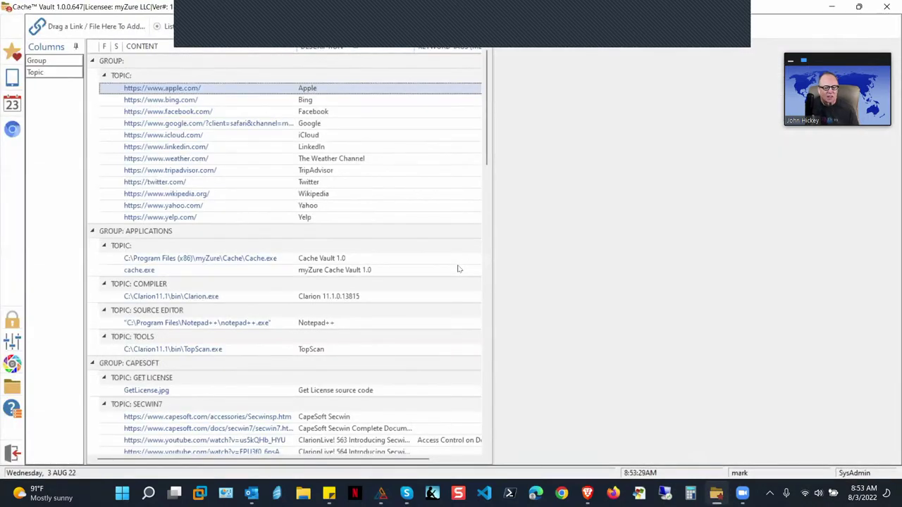
{"action": "left_click", "coordinate": [458, 267]}
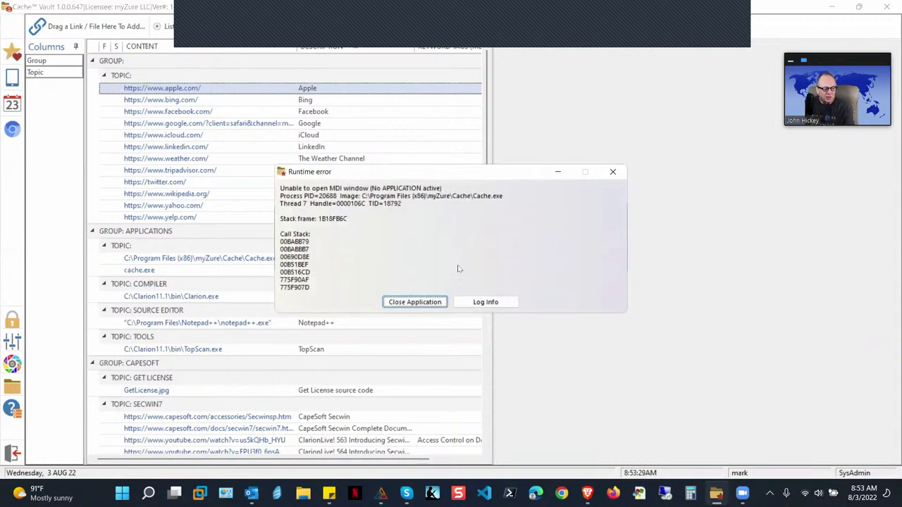
{"action": "left_click", "coordinate": [123, 496]}
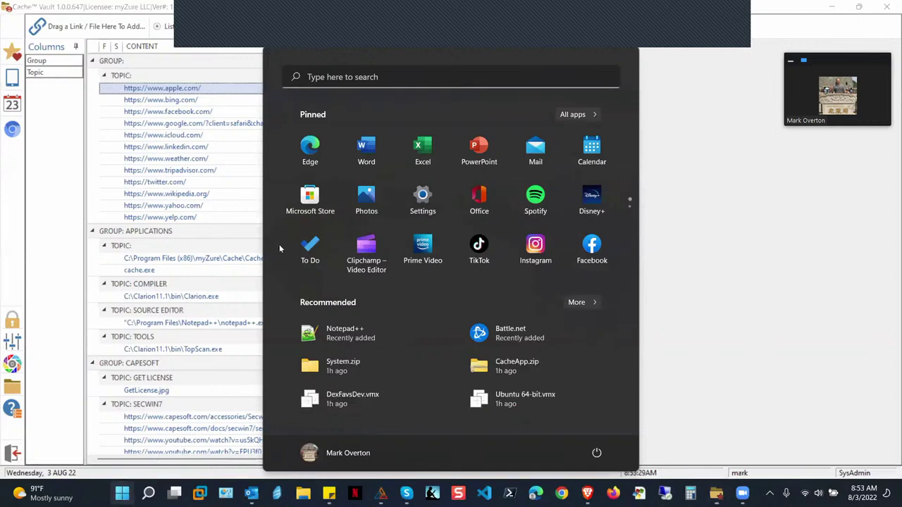
- Launch UltimateDebugView as administrator from a Start search for 'ul'
{"action": "left_click", "coordinate": [483, 77]}
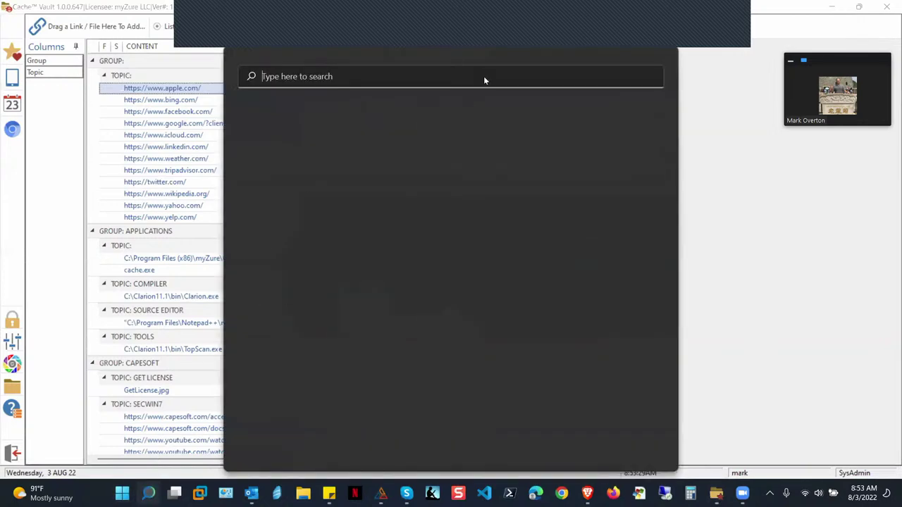
{"action": "type", "text": "ul"}
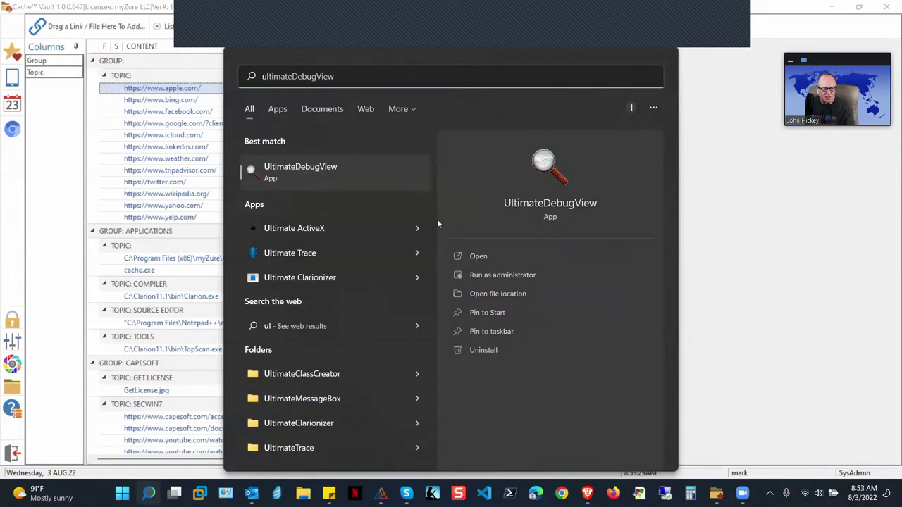
{"action": "left_click", "coordinate": [487, 279]}
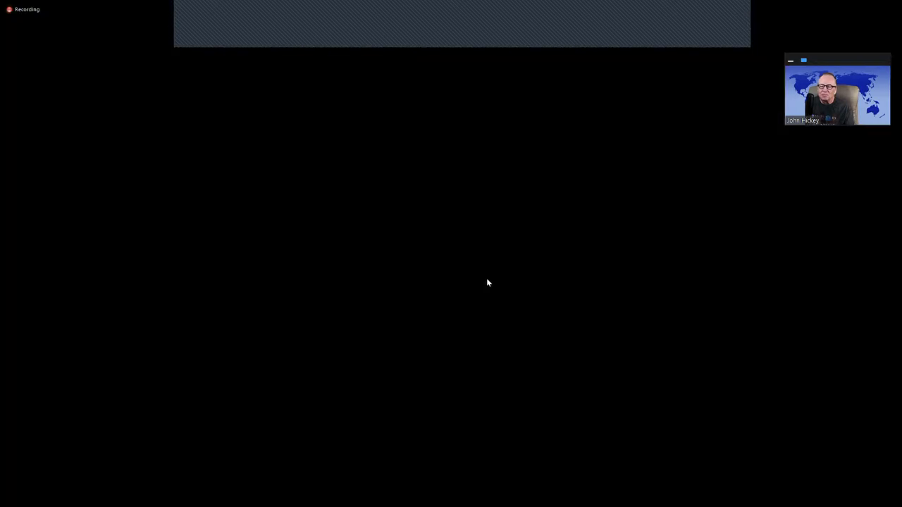
{"action": "key", "text": "alt+y"}
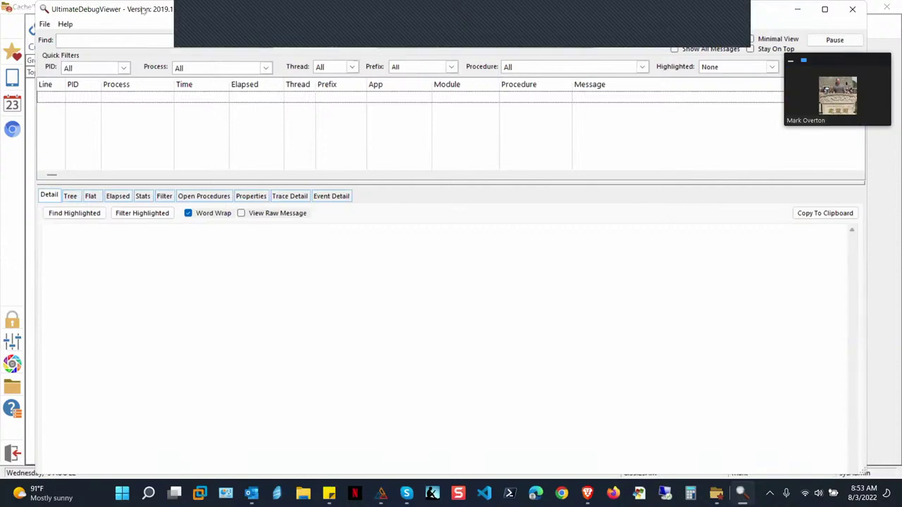
- Position the debug viewer beside Cache Vault and enlarge its empty message log grid
{"action": "left_click_drag", "start_coordinate": [143, 10], "coordinate": [279, 57]}
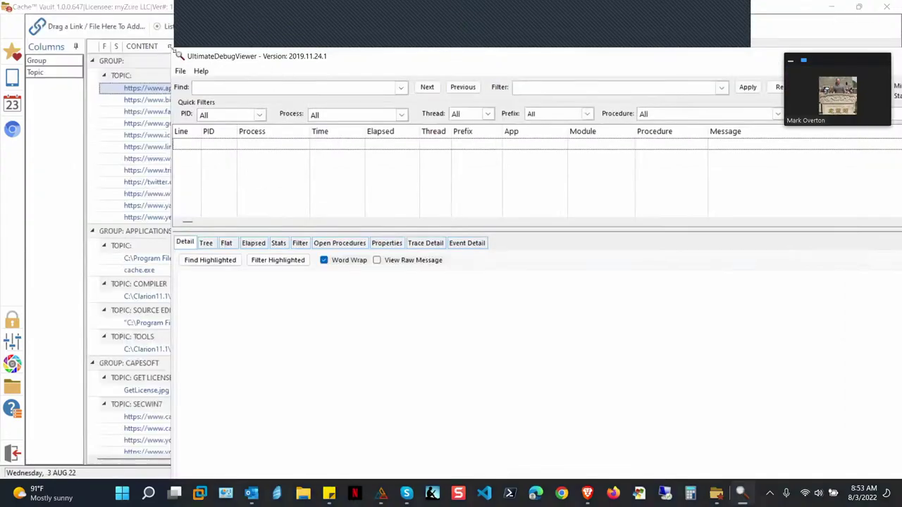
{"action": "left_click_drag", "start_coordinate": [414, 63], "coordinate": [580, 106]}
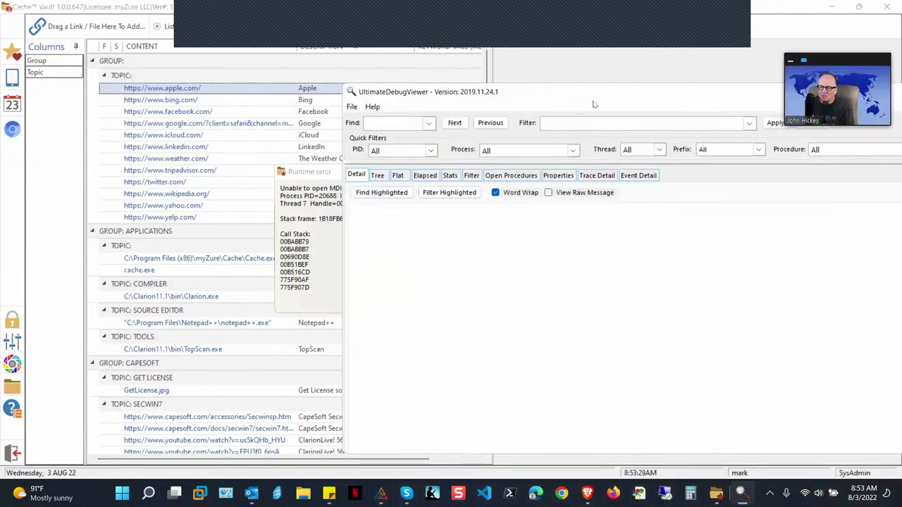
{"action": "left_click_drag", "start_coordinate": [602, 96], "coordinate": [566, 94]}
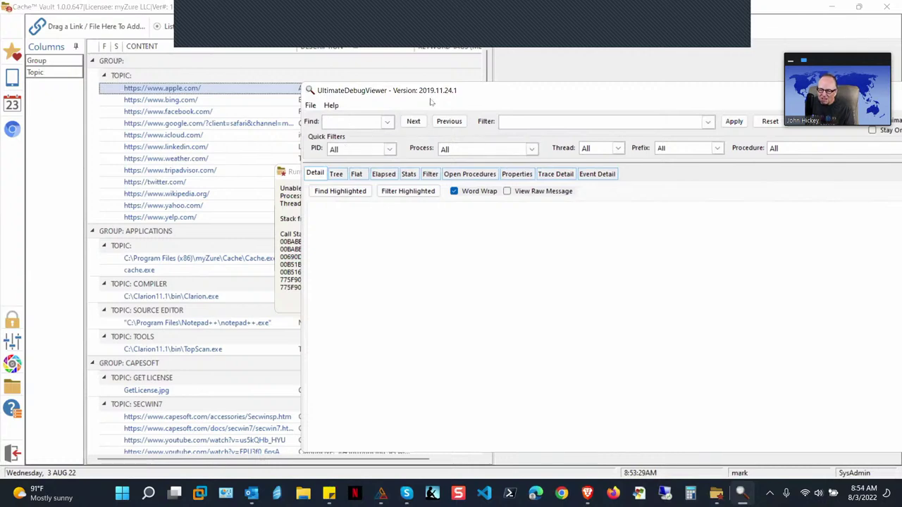
{"action": "left_click_drag", "start_coordinate": [442, 101], "coordinate": [478, 142]}
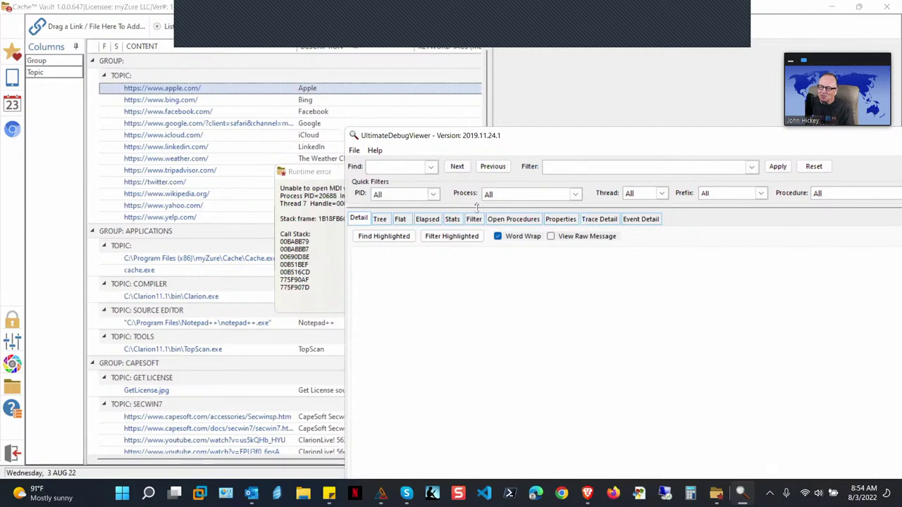
{"action": "left_click_drag", "start_coordinate": [477, 206], "coordinate": [483, 398]}
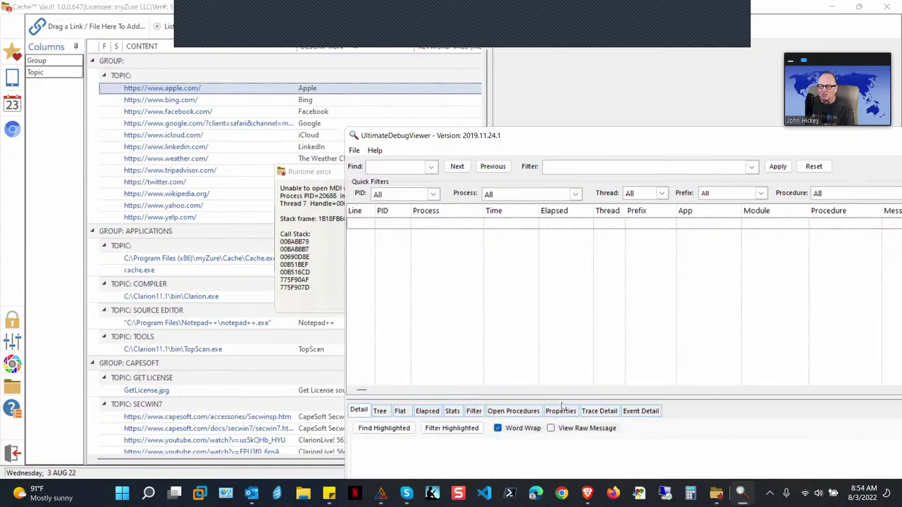
{"action": "left_click_drag", "start_coordinate": [562, 399], "coordinate": [562, 434]}
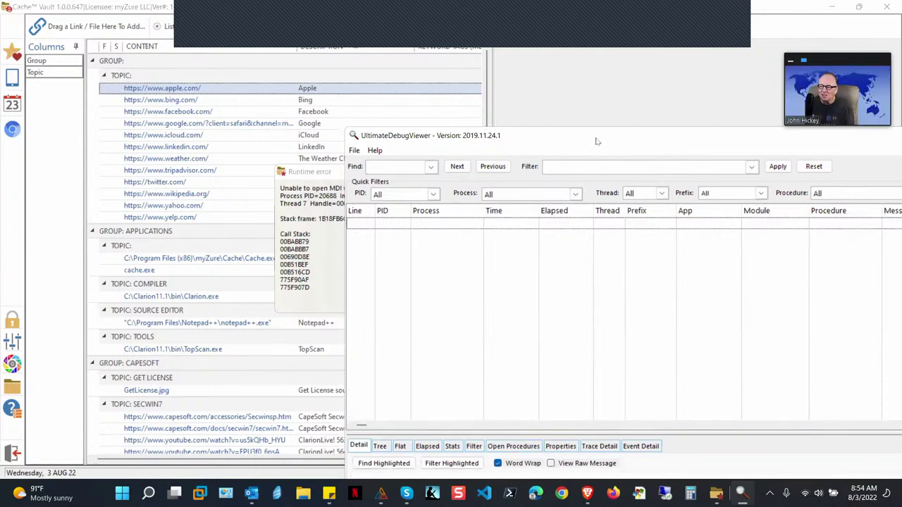
- Close the crashed Cache application from its runtime error and return to Clarion
{"action": "left_click", "coordinate": [296, 173]}
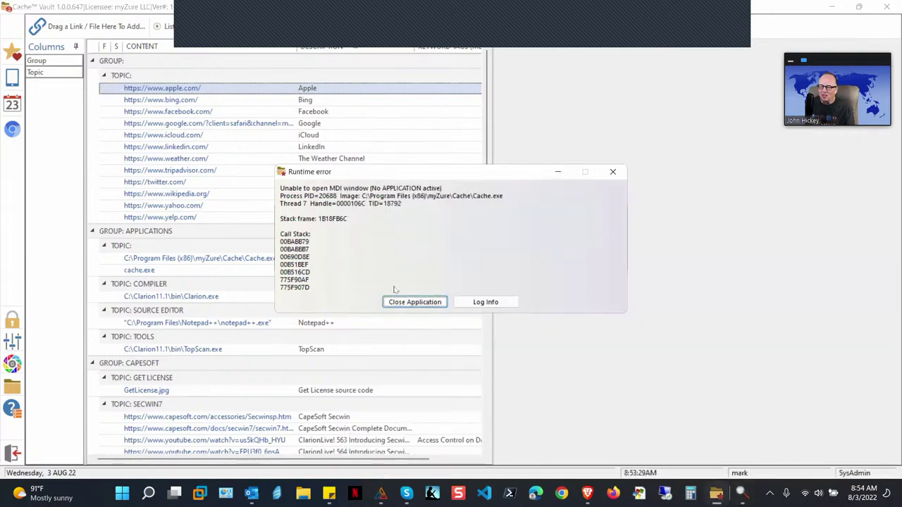
{"action": "left_click", "coordinate": [415, 301]}
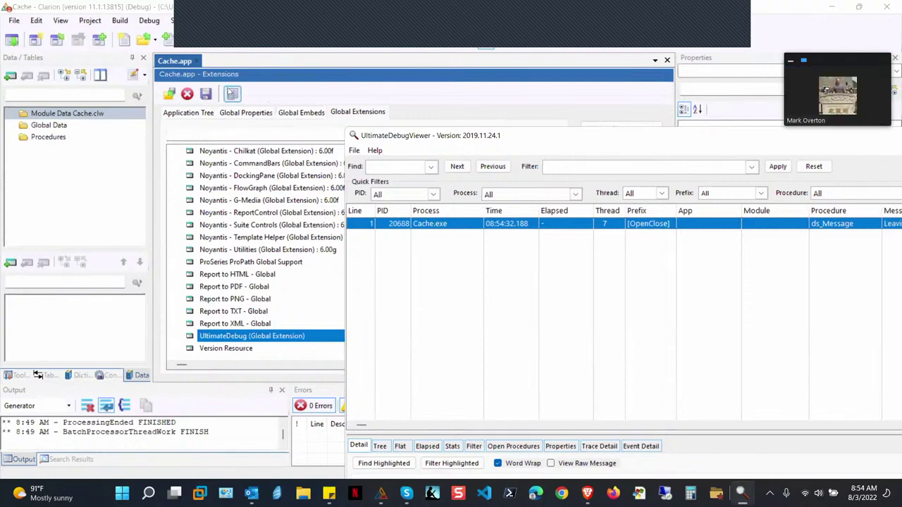
{"action": "left_click", "coordinate": [836, 40]}
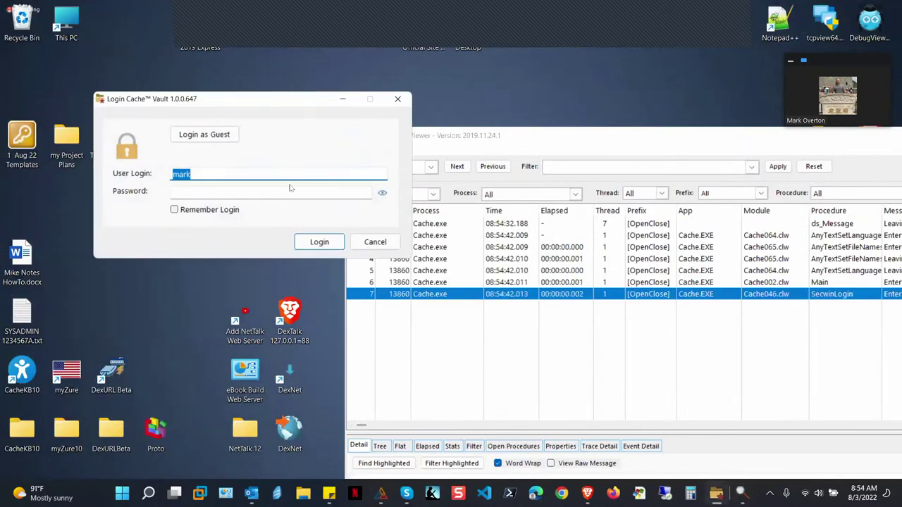
- Sign back in to Cache Vault with the password and dismiss both expiry warnings
{"action": "left_click_drag", "start_coordinate": [258, 103], "coordinate": [186, 84]}
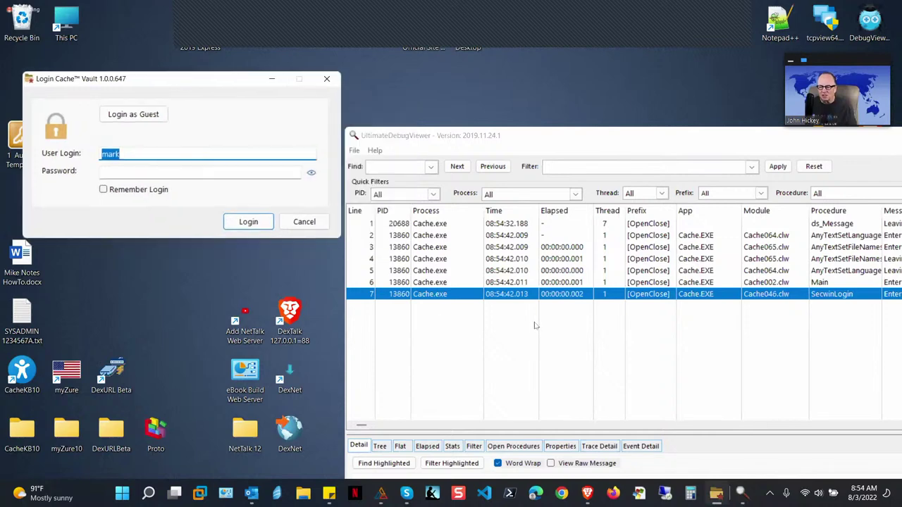
{"action": "left_click", "coordinate": [156, 175]}
{"action": "type", "text": "•••••"}
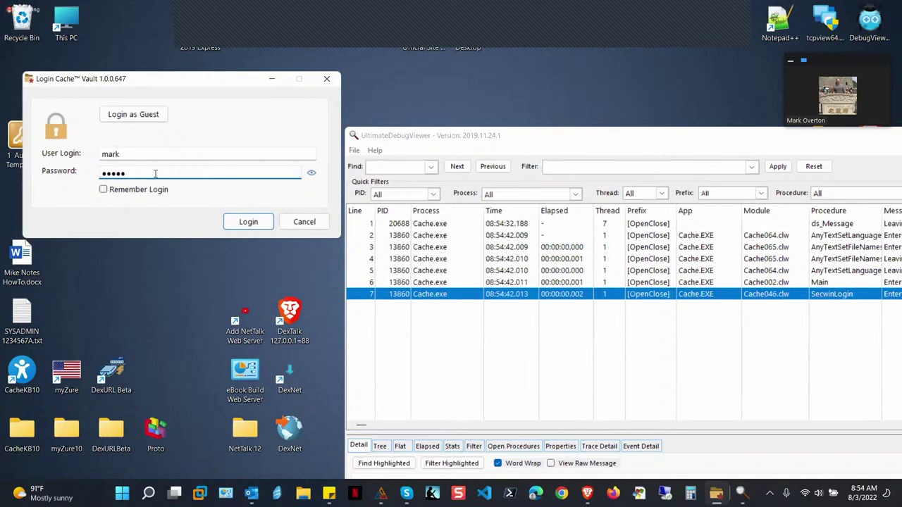
{"action": "left_click", "coordinate": [239, 223]}
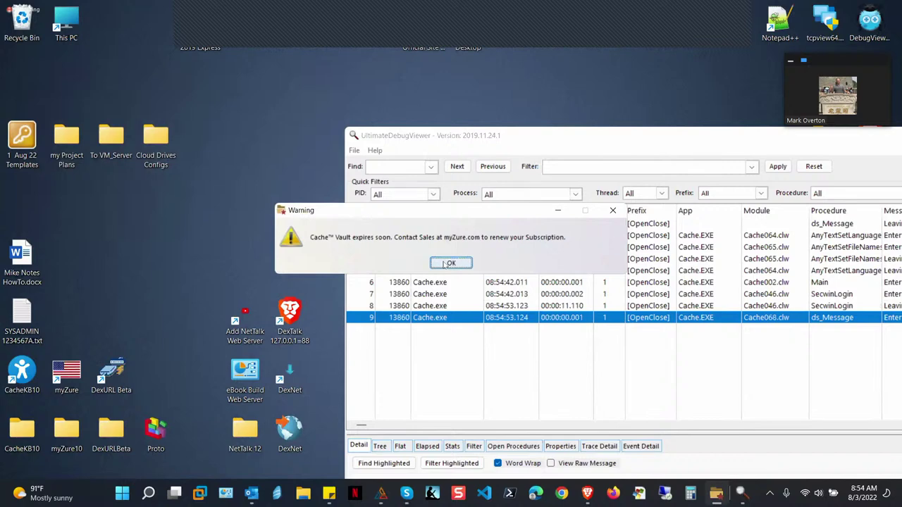
{"action": "left_click", "coordinate": [445, 263]}
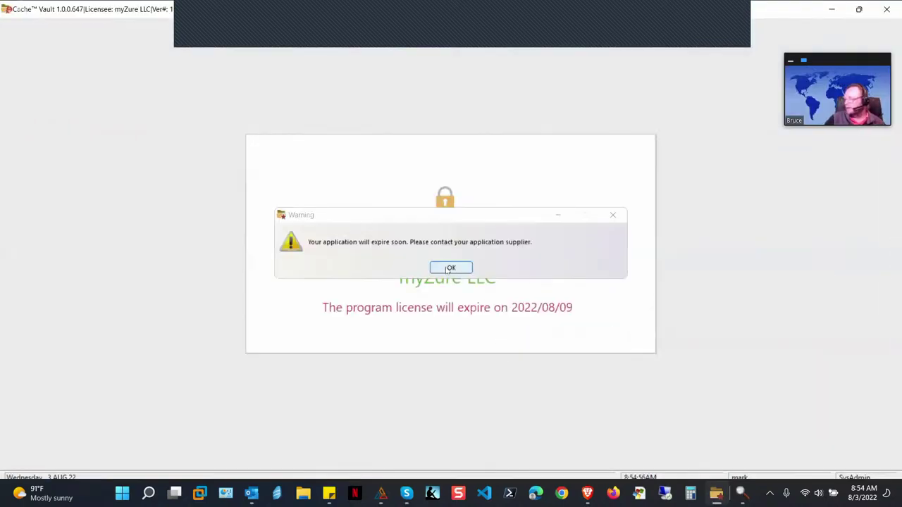
{"action": "left_click", "coordinate": [447, 269]}
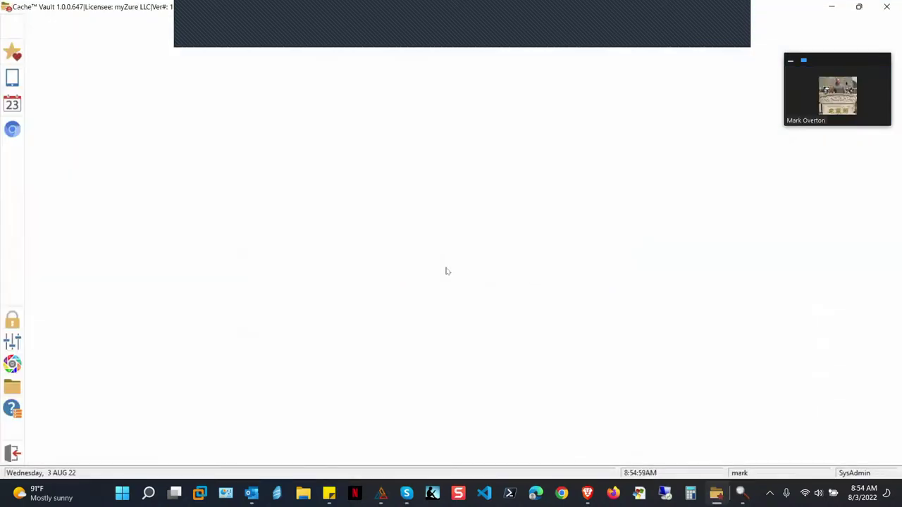
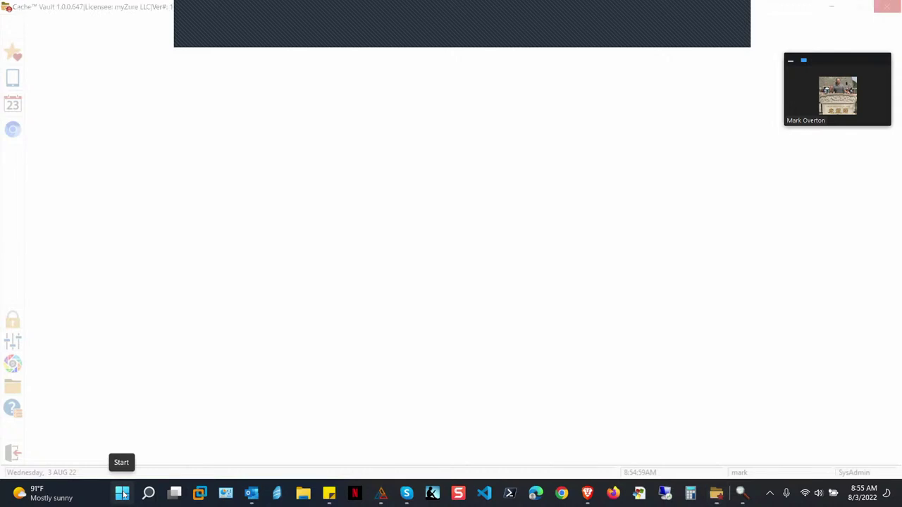
- End Cache Vault from Task Manager and move the UltimateDebugViewer window to the right
{"action": "right_click", "coordinate": [122, 495]}
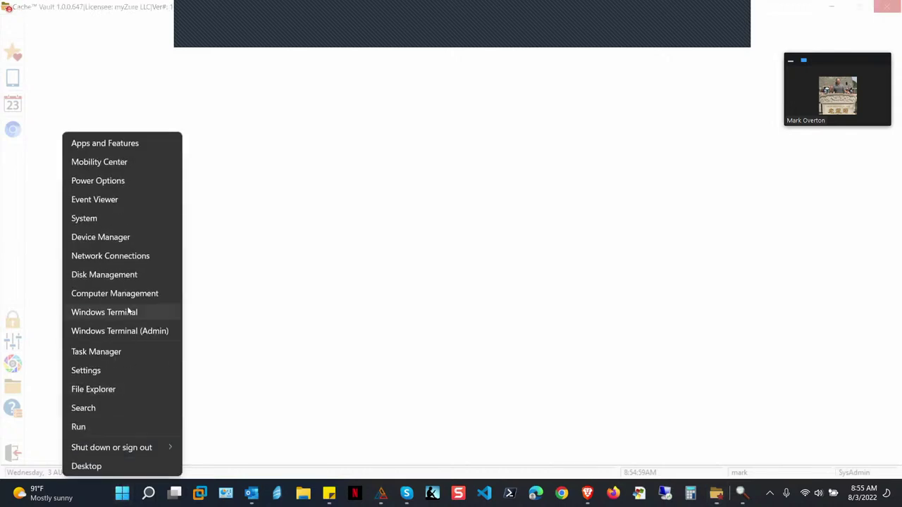
{"action": "left_click", "coordinate": [127, 358]}
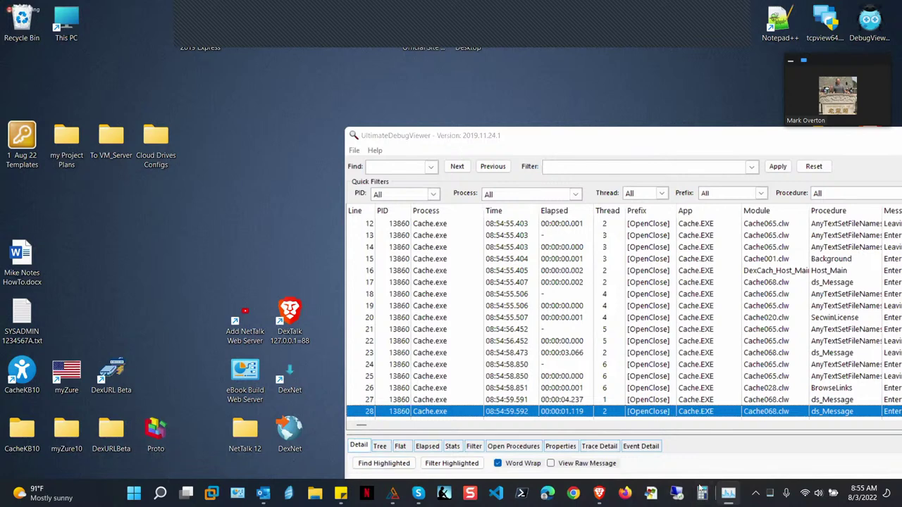
{"action": "mouse_move", "coordinate": [727, 499]}
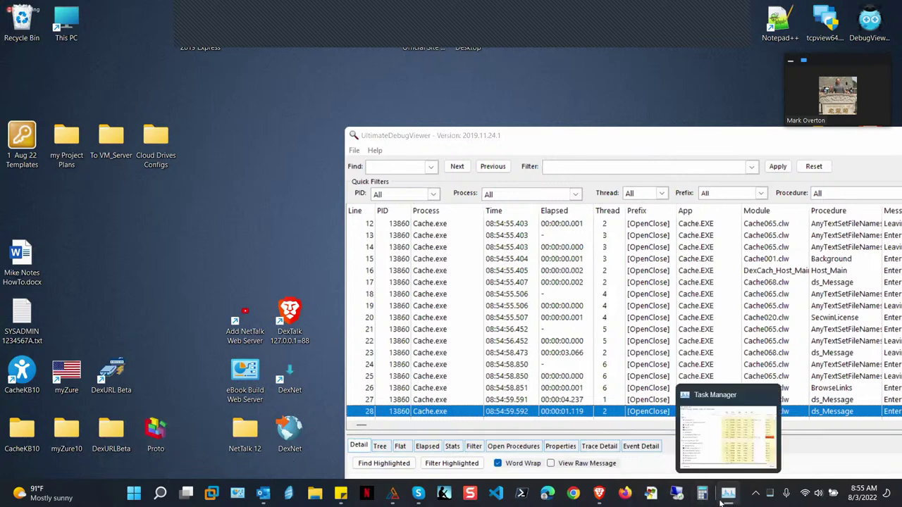
{"action": "left_click", "coordinate": [496, 139]}
{"action": "left_click_drag", "start_coordinate": [496, 139], "coordinate": [575, 132]}
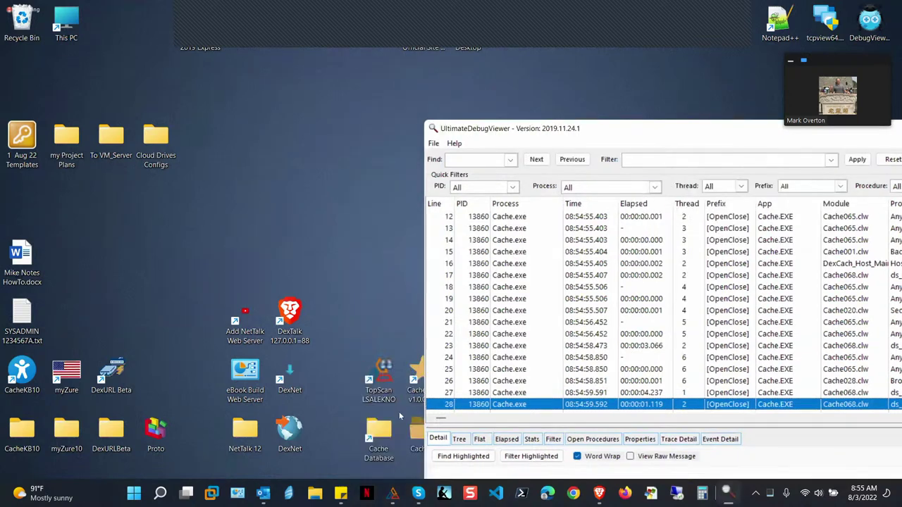
- Launch Cache Vault from the desktop shortcut and log in with the account password
{"action": "double_click", "coordinate": [415, 384]}
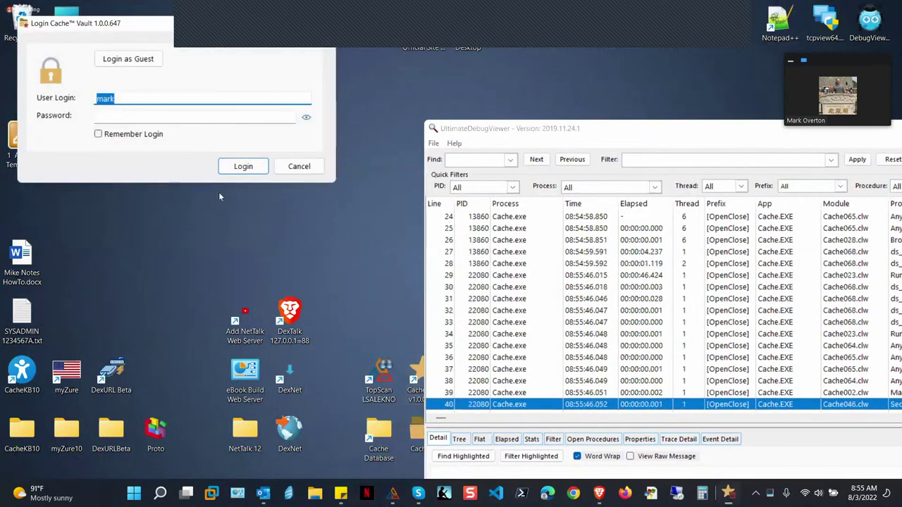
{"action": "key", "text": "Tab"}
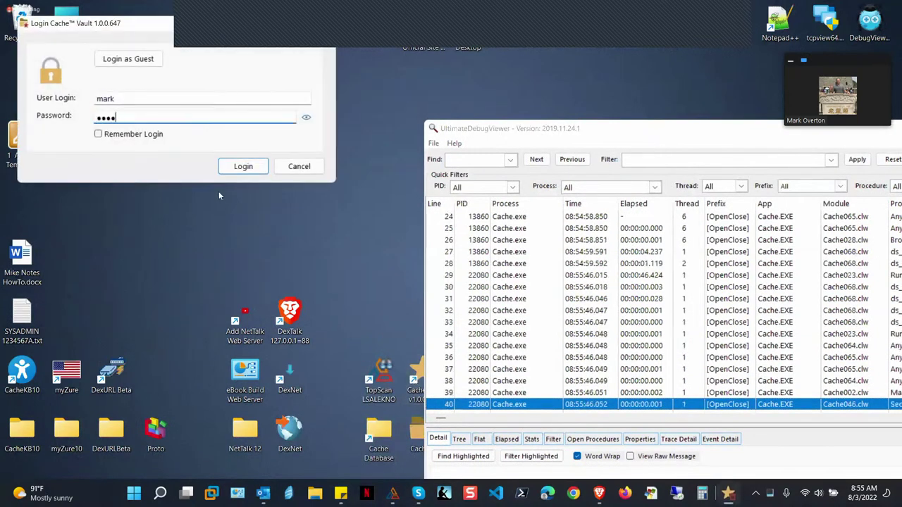
{"action": "left_click", "coordinate": [244, 167]}
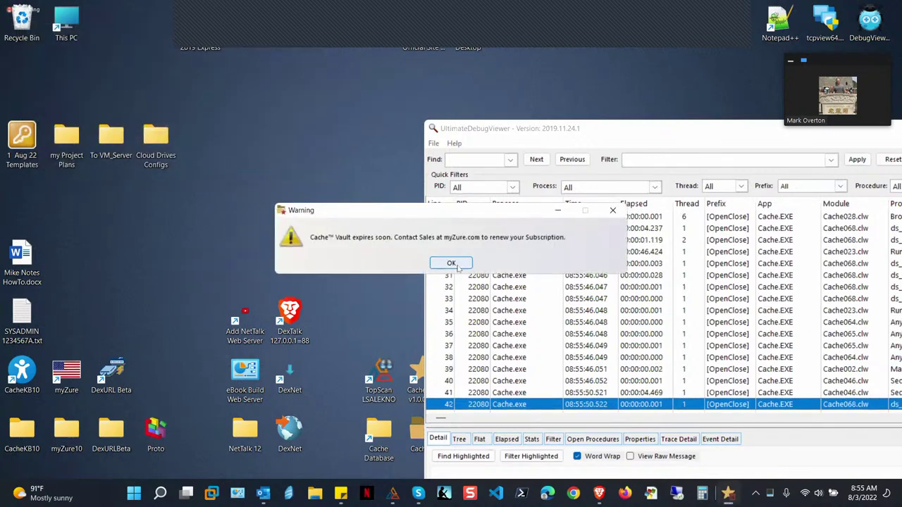
- Dismiss the subscription and application expiry warnings, then bring up the security administration options
{"action": "left_click", "coordinate": [451, 264]}
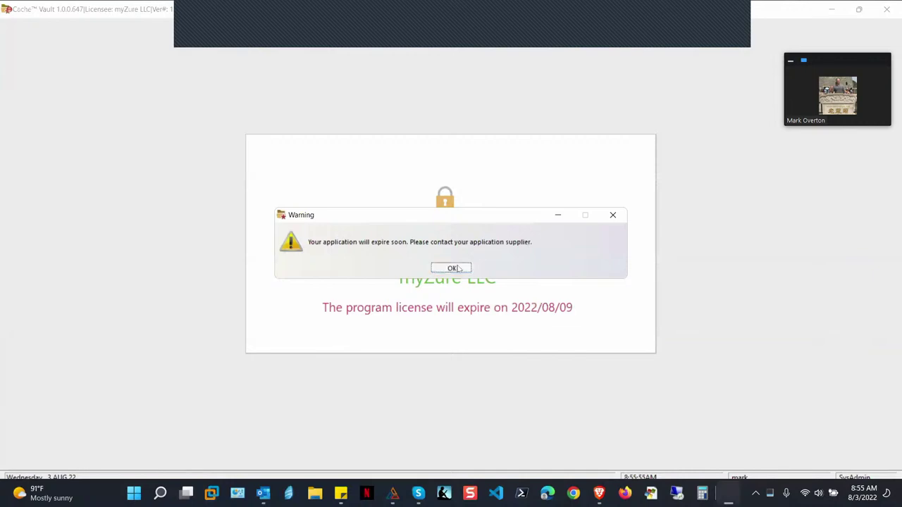
{"action": "left_click", "coordinate": [456, 269]}
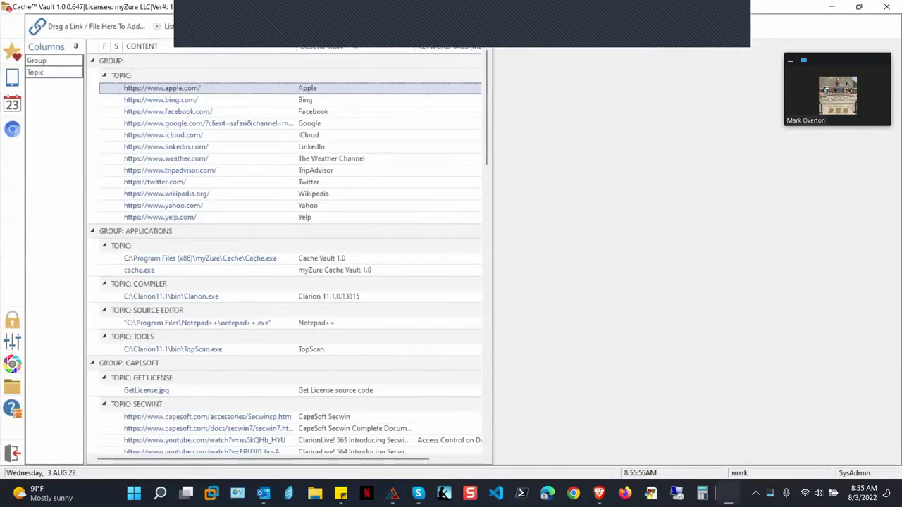
{"action": "left_click", "coordinate": [14, 320]}
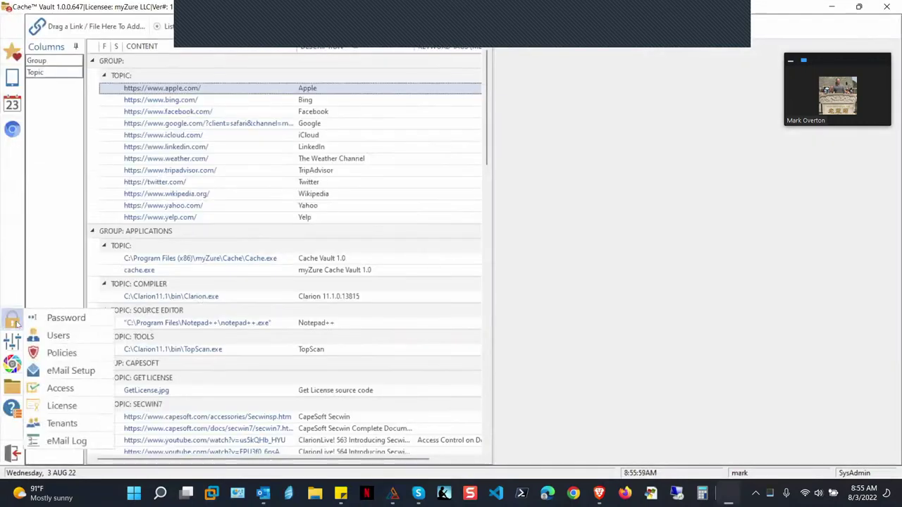
- Renew the program license with Get License From Web and acknowledge the License Updated message
{"action": "left_click", "coordinate": [62, 405]}
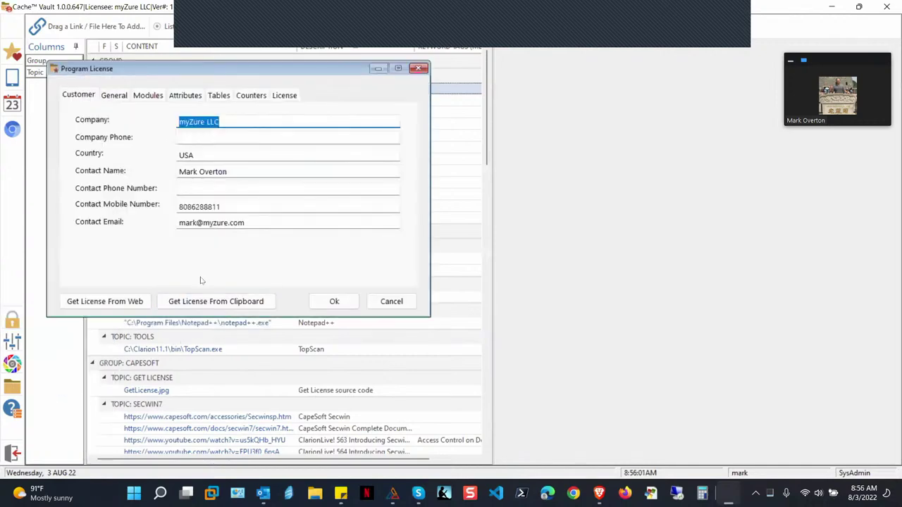
{"action": "left_click", "coordinate": [108, 301]}
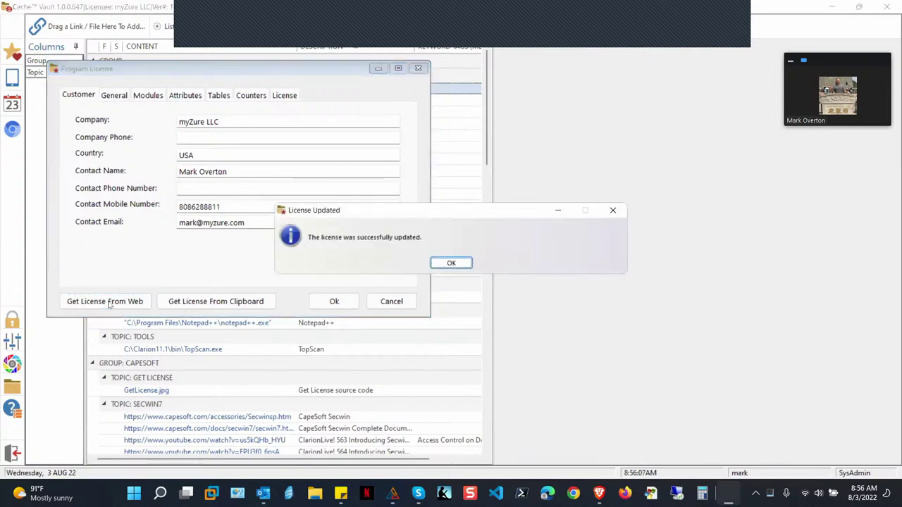
{"action": "left_click", "coordinate": [451, 264]}
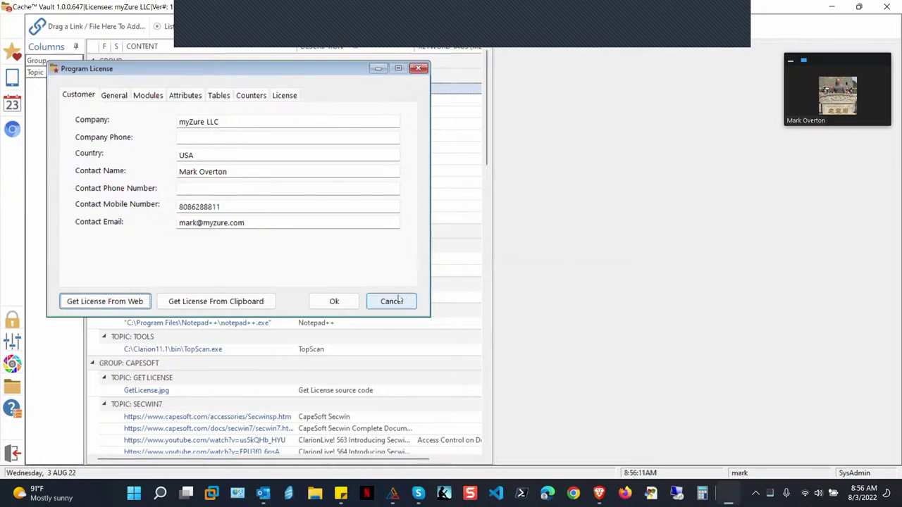
{"action": "left_click", "coordinate": [334, 302]}
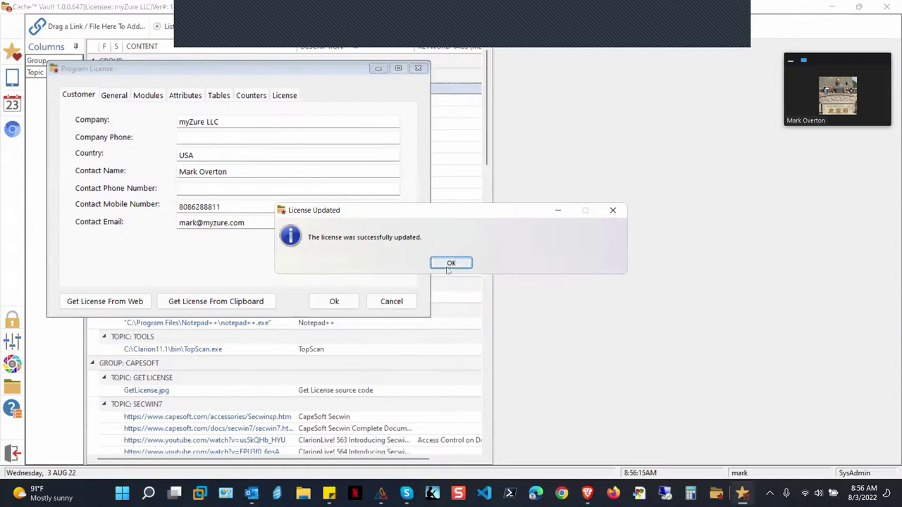
{"action": "left_click", "coordinate": [455, 264]}
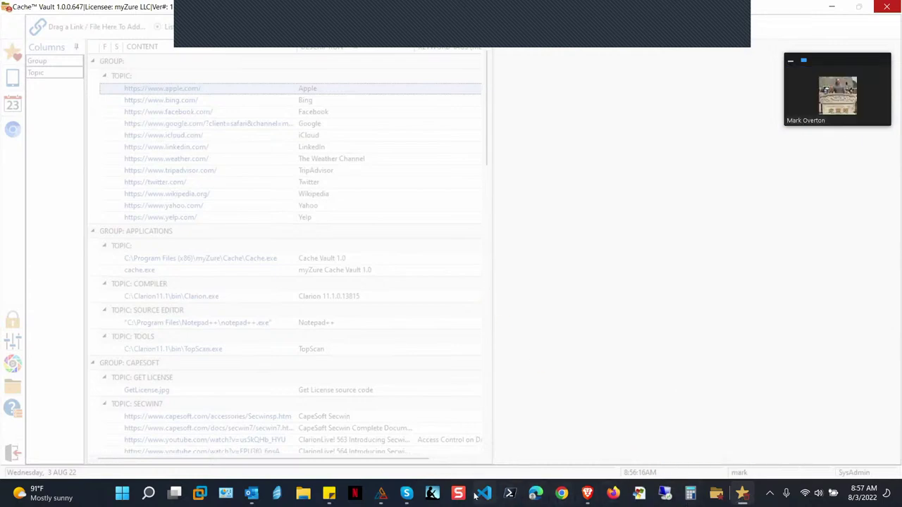
- Minimize Cache Vault, shift the debug viewer up-left to review the ds_Message trace, then return to Clarion
{"action": "left_click", "coordinate": [832, 10]}
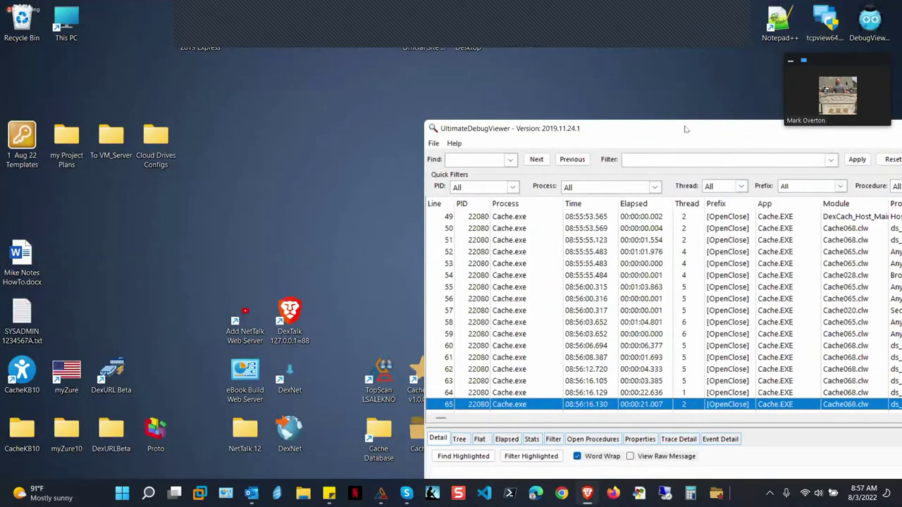
{"action": "left_click_drag", "start_coordinate": [685, 129], "coordinate": [361, 62]}
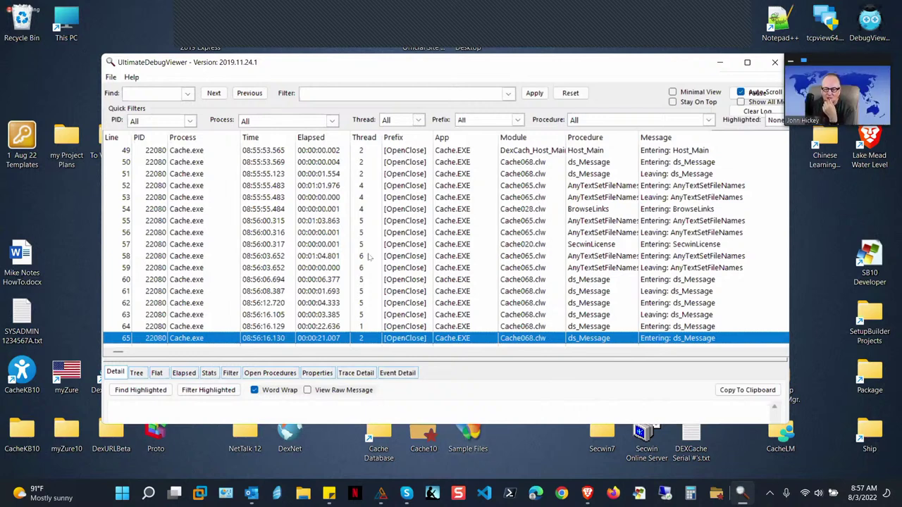
{"action": "mouse_move", "coordinate": [381, 499]}
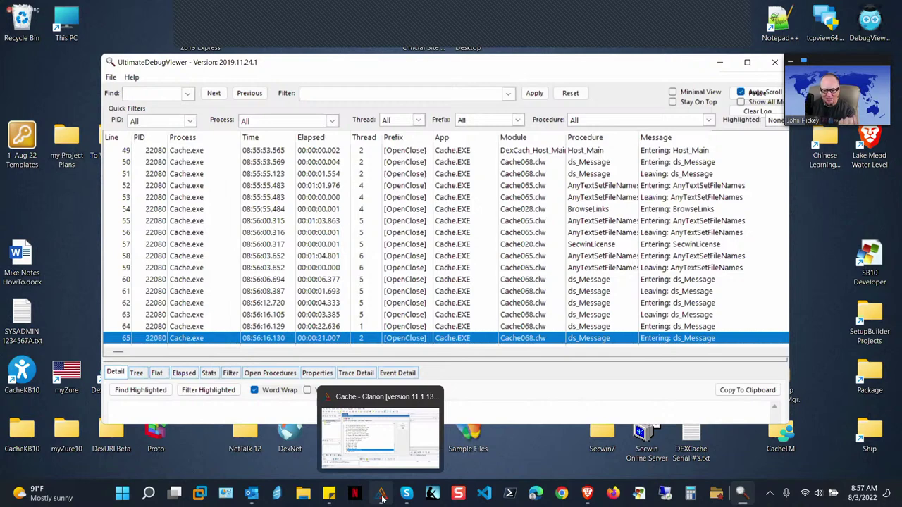
{"action": "left_click", "coordinate": [382, 497]}
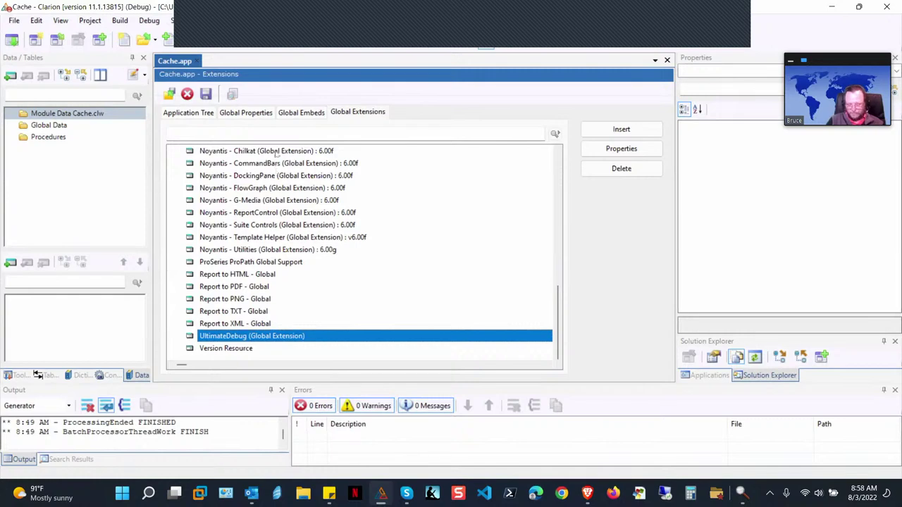
- Select ds_Message (Window) in the Application Tree and open its procedure properties
{"action": "left_click", "coordinate": [203, 114]}
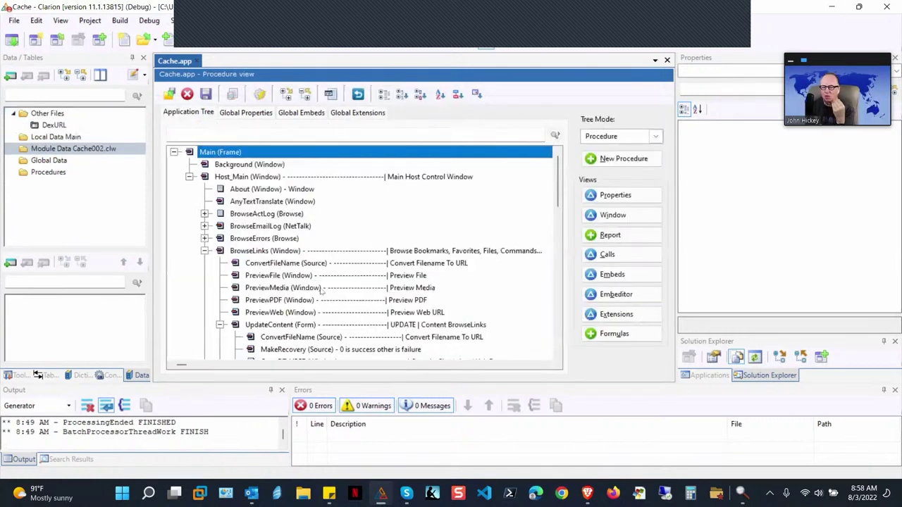
{"action": "scroll", "coordinate": [559, 206], "scroll_direction": "down", "scroll_amount": 1}
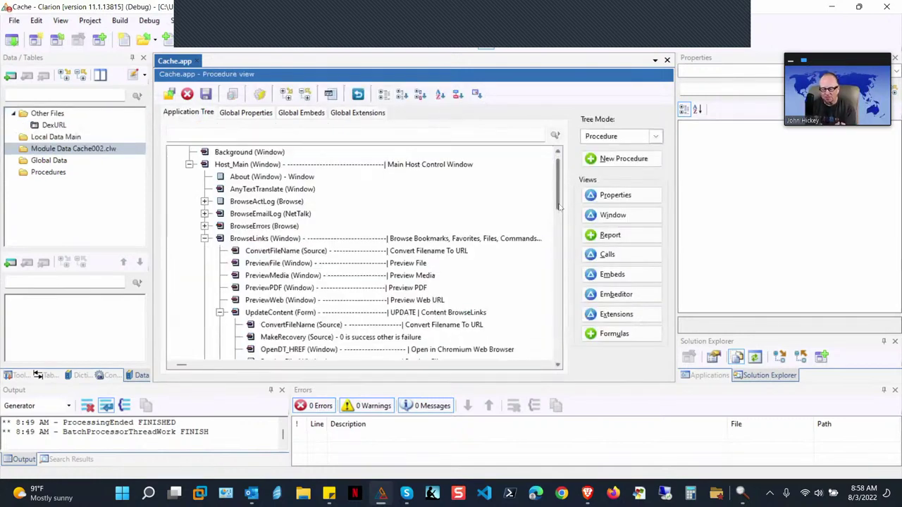
{"action": "left_click_drag", "start_coordinate": [559, 206], "coordinate": [572, 356]}
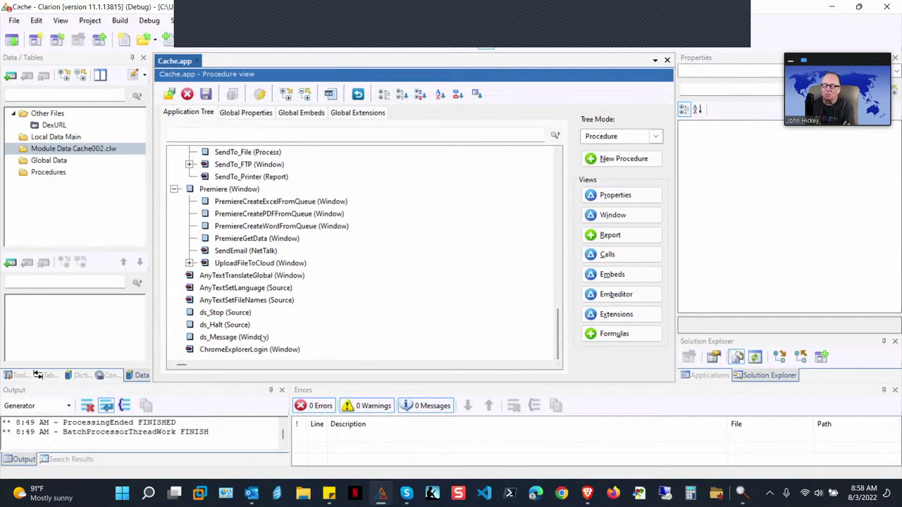
{"action": "left_click", "coordinate": [262, 339]}
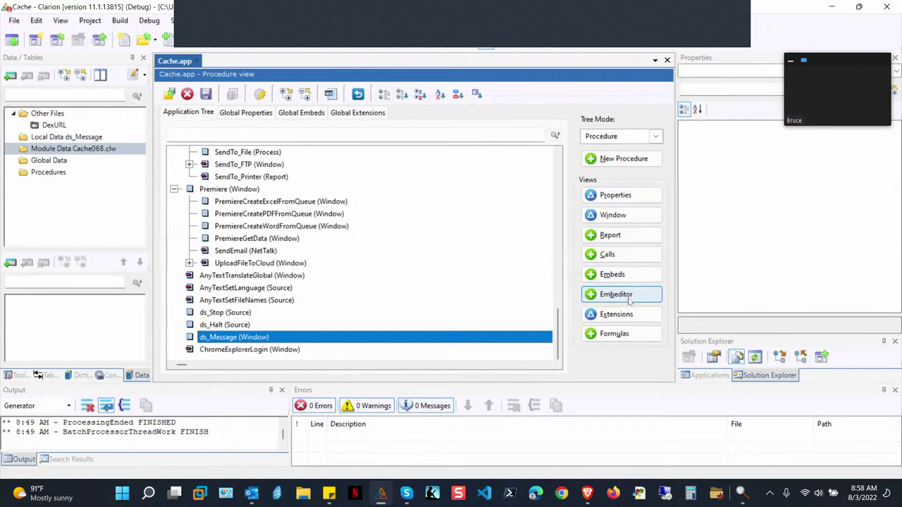
{"action": "left_click", "coordinate": [631, 197]}
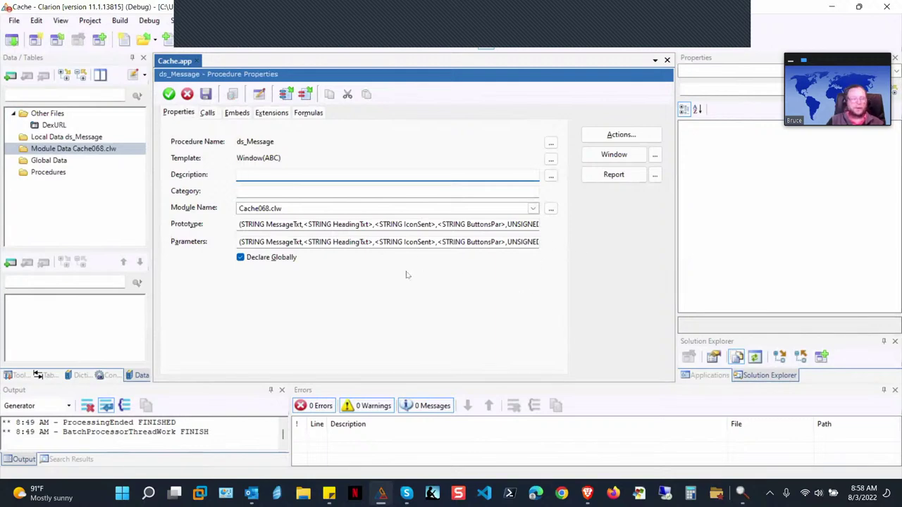
- View the ds_Message WINDOW structure code, then close it and the Procedure Properties
{"action": "left_click", "coordinate": [655, 154]}
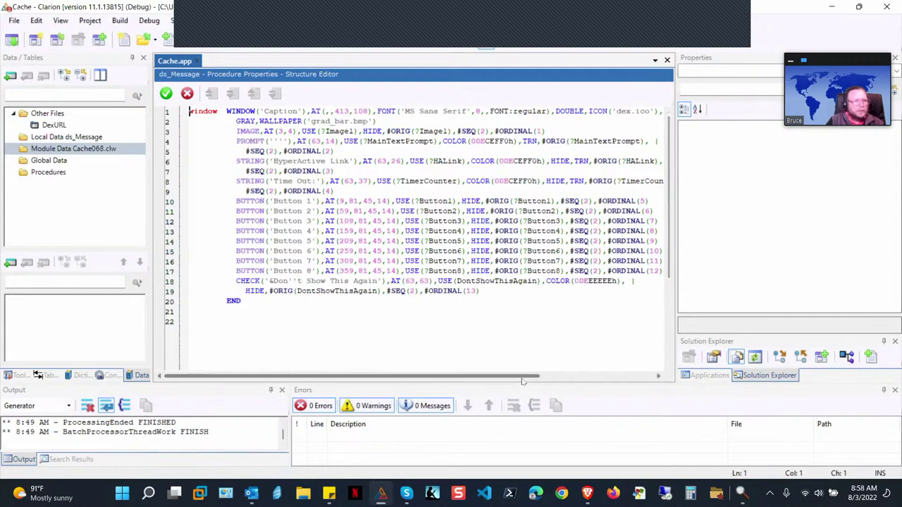
{"action": "left_click_drag", "start_coordinate": [525, 379], "coordinate": [550, 384]}
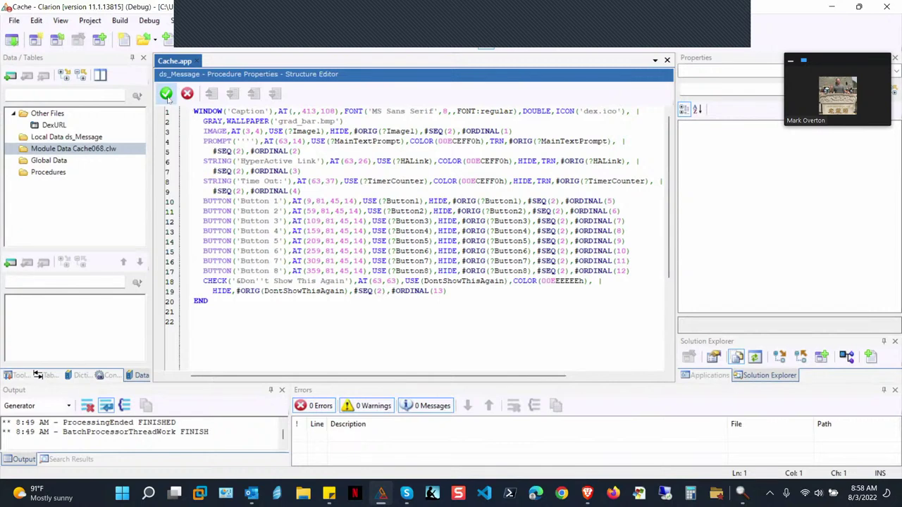
{"action": "left_click", "coordinate": [167, 95]}
{"action": "left_click", "coordinate": [169, 95]}
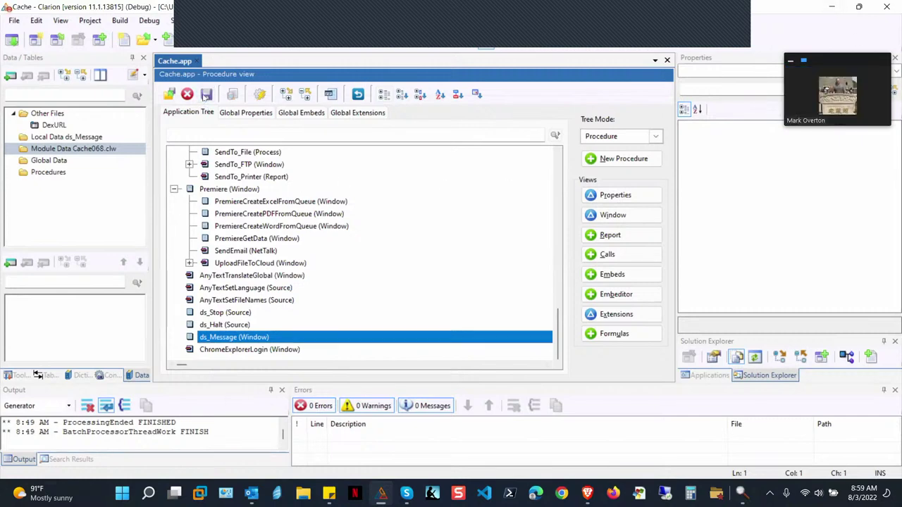
- Close Cache.app, minimize Clarion, and shut the UltimateDebugViewer window
{"action": "left_click", "coordinate": [169, 94]}
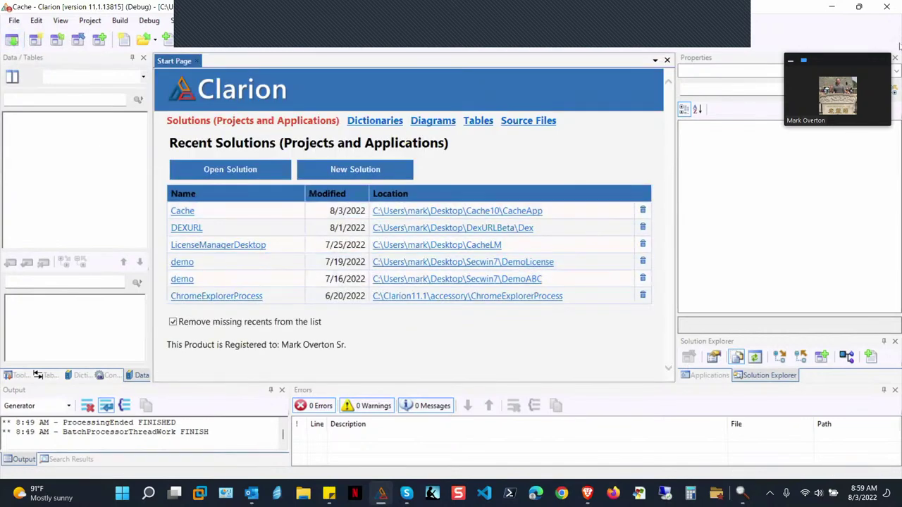
{"action": "left_click", "coordinate": [832, 6]}
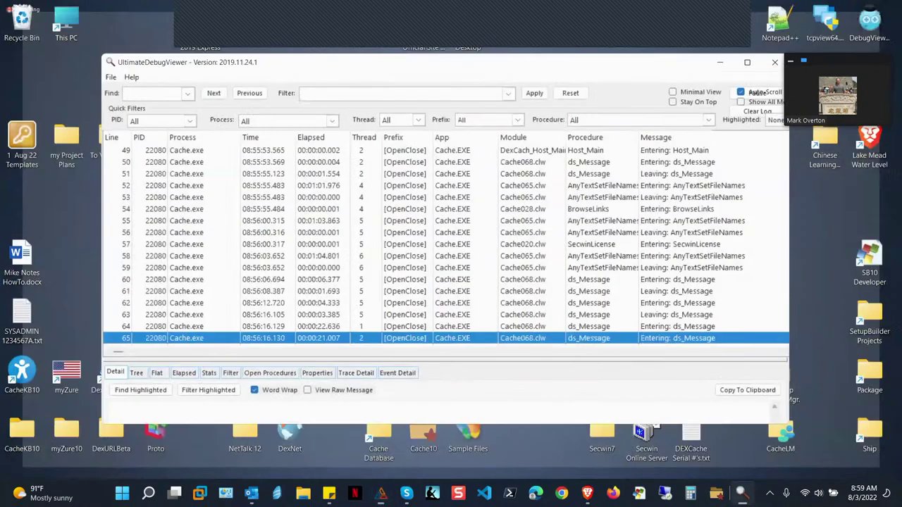
{"action": "left_click", "coordinate": [774, 64]}
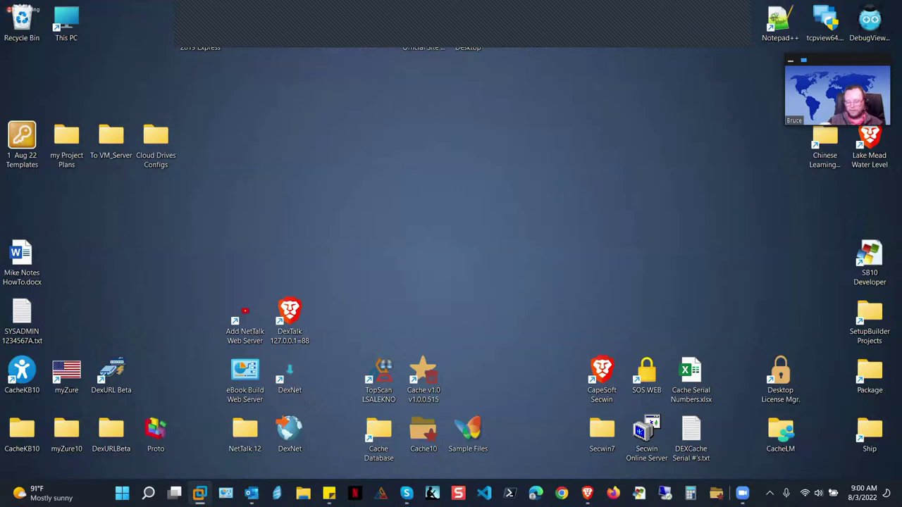
- Maximize VMware Workstation, select myZure-D in the Library, and power it on
{"action": "left_click", "coordinate": [661, 58]}
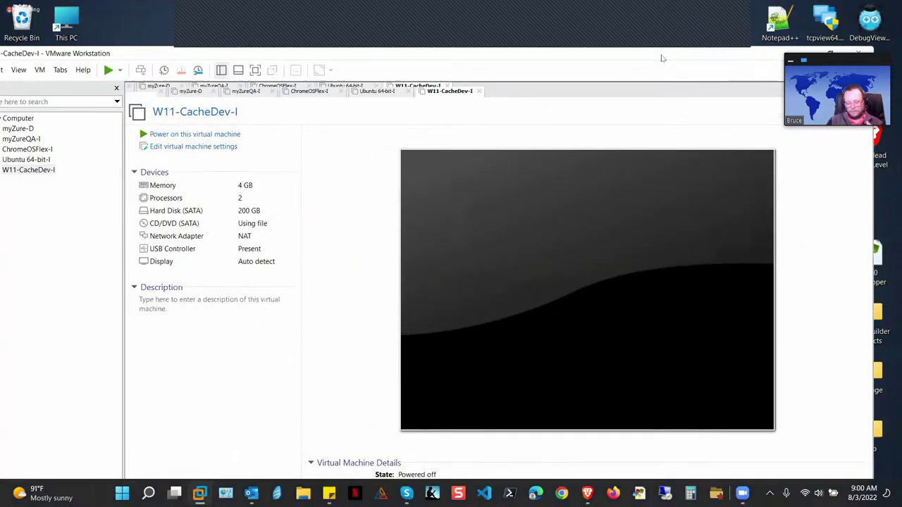
{"action": "double_click", "coordinate": [220, 54]}
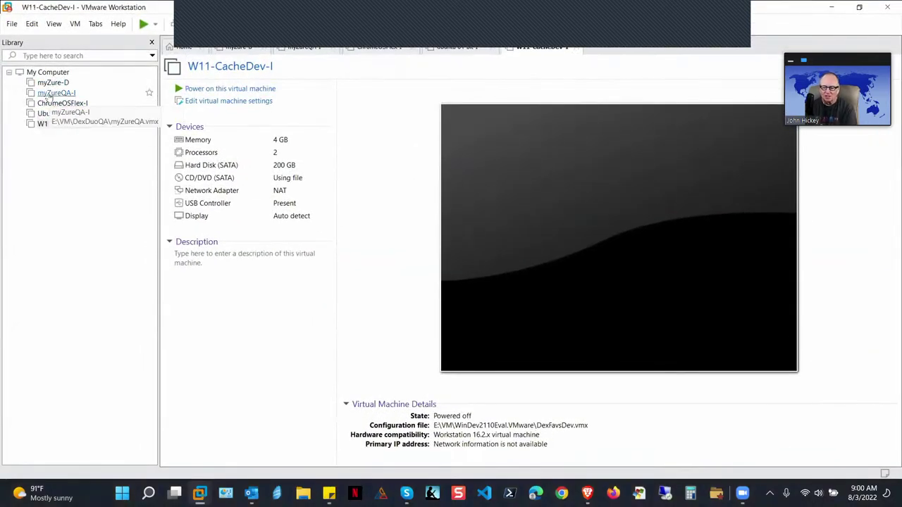
{"action": "left_click", "coordinate": [50, 83]}
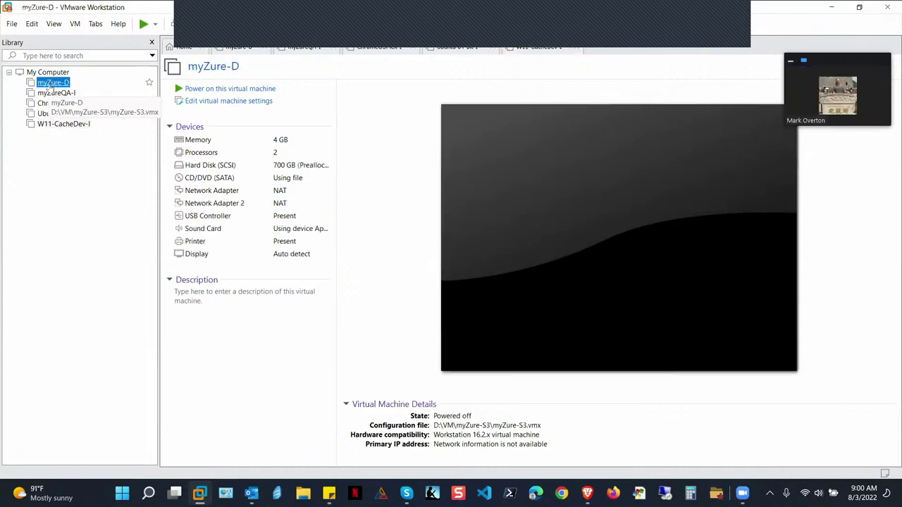
{"action": "left_click", "coordinate": [222, 90]}
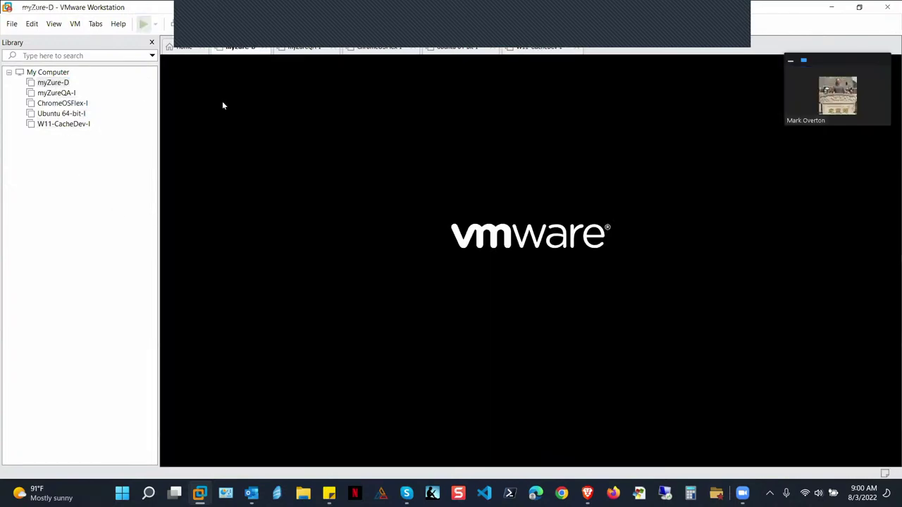